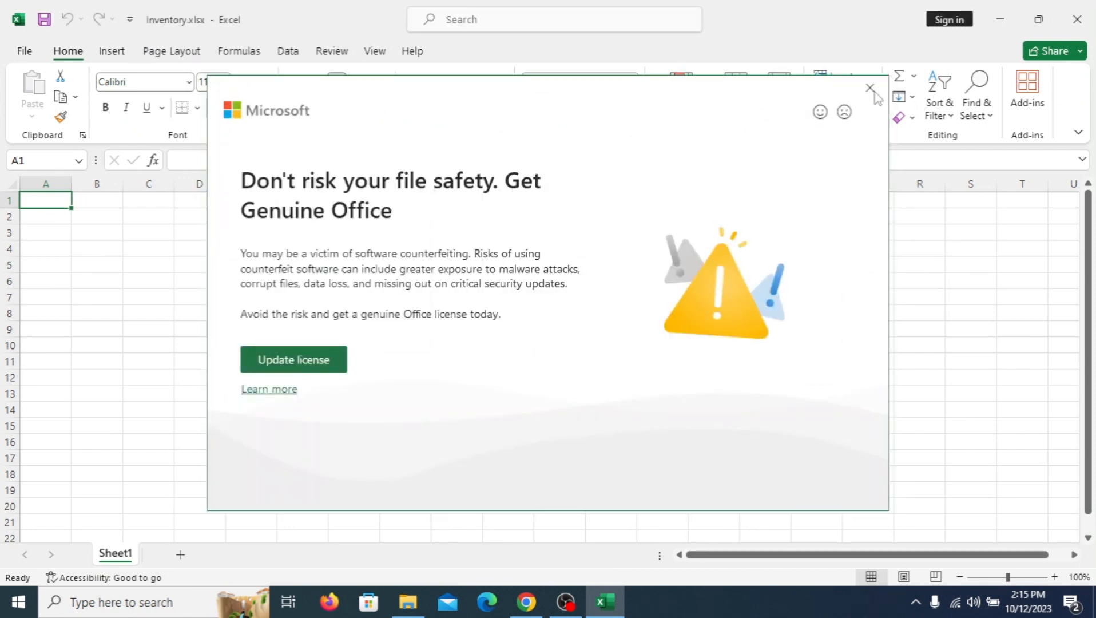
Step: Dismiss the Office licence notice and enter the header "SL NO" in cell A3
left_click(876, 94)
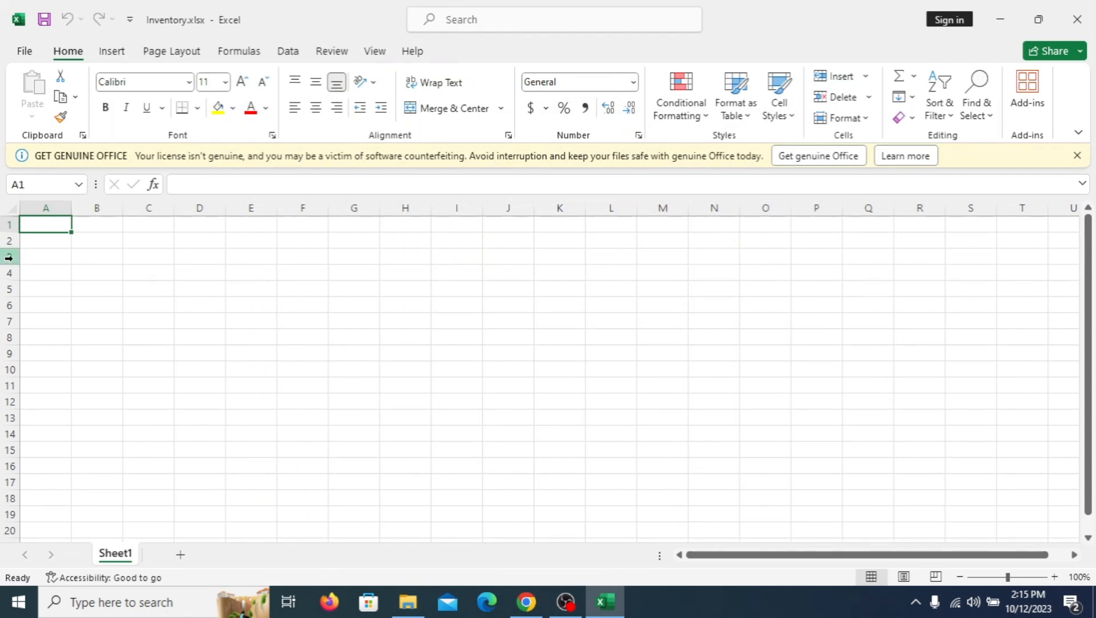
left_click(38, 260)
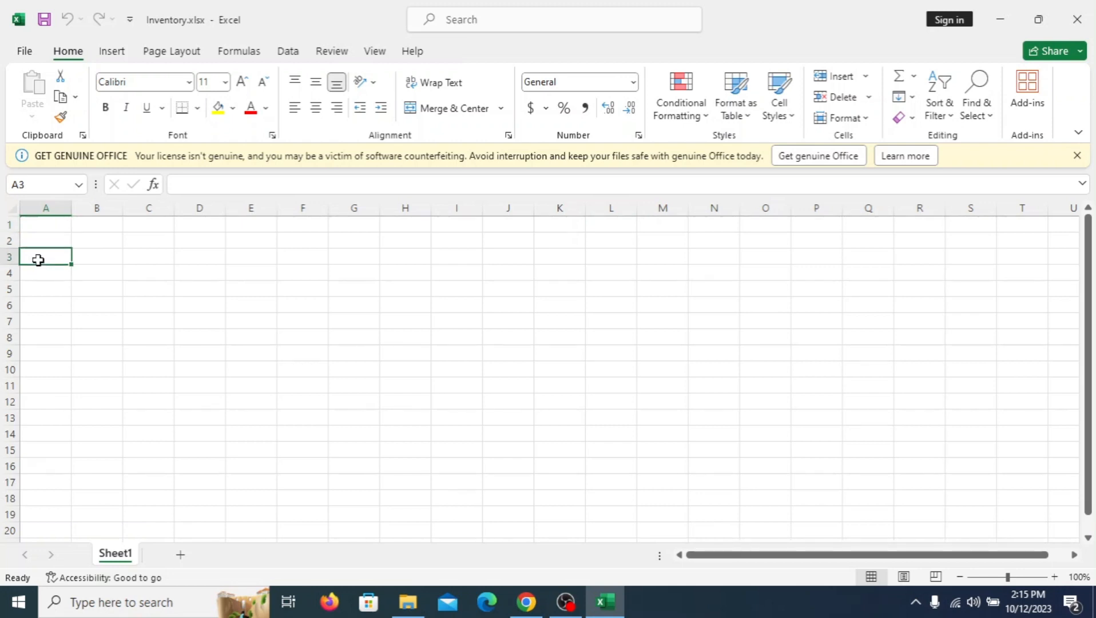
type("SL")
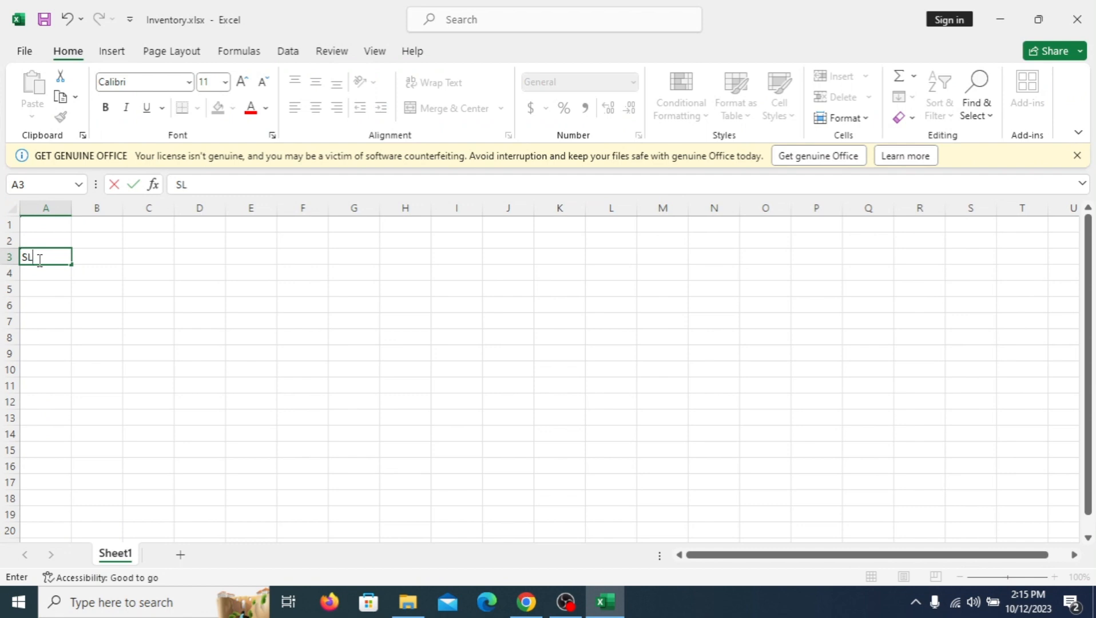
type(" NO")
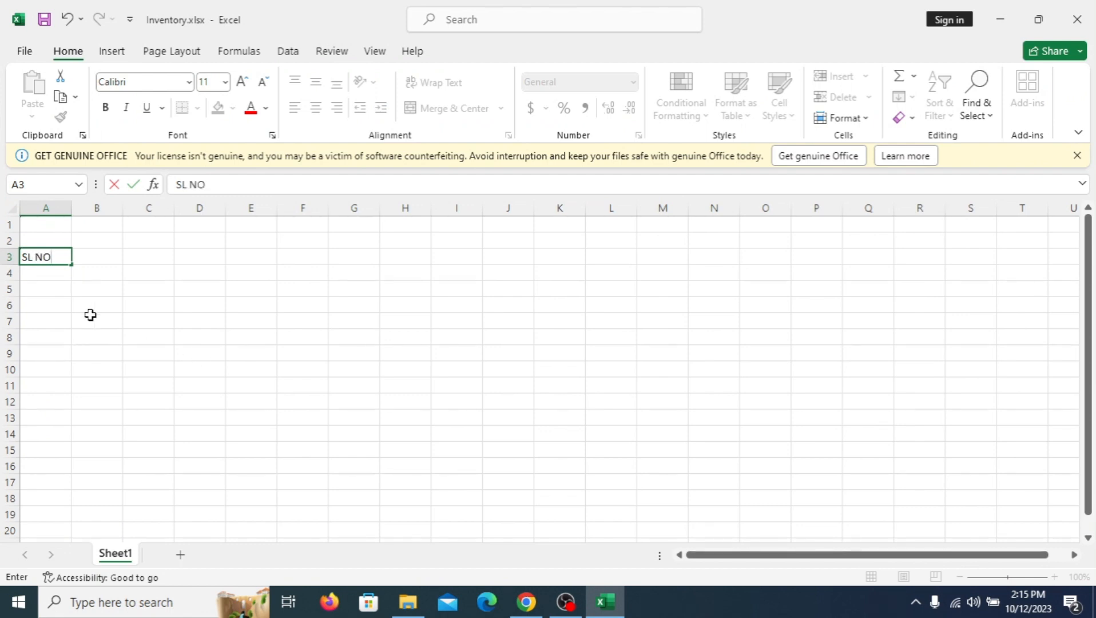
Step: Enter the header "Product Name" in cell B3 and fit column B's width to its text
left_click(100, 260)
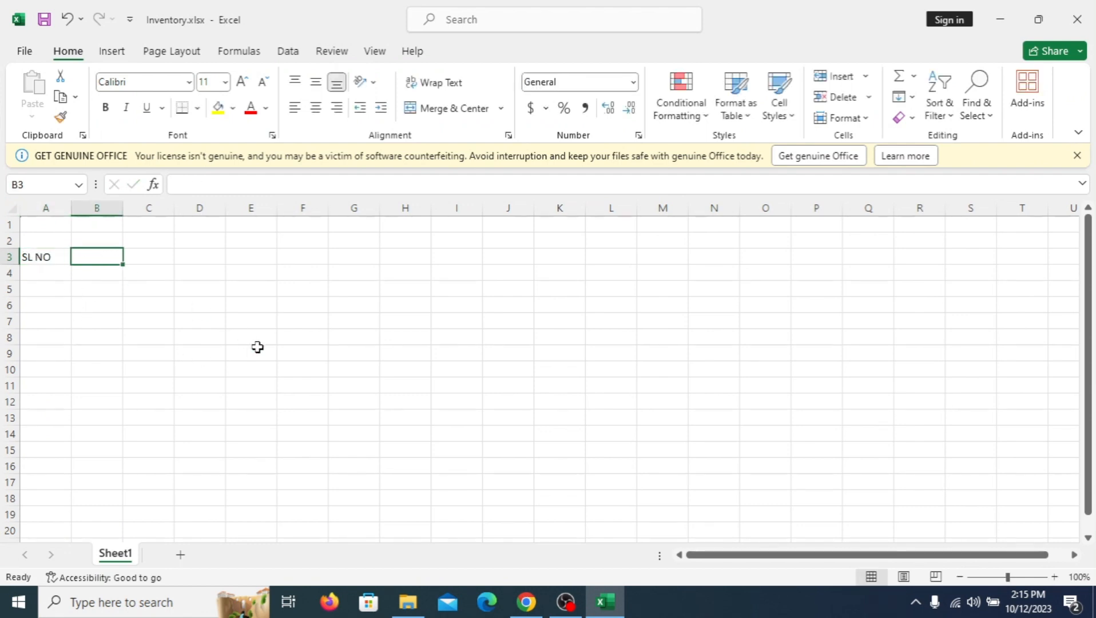
type("P")
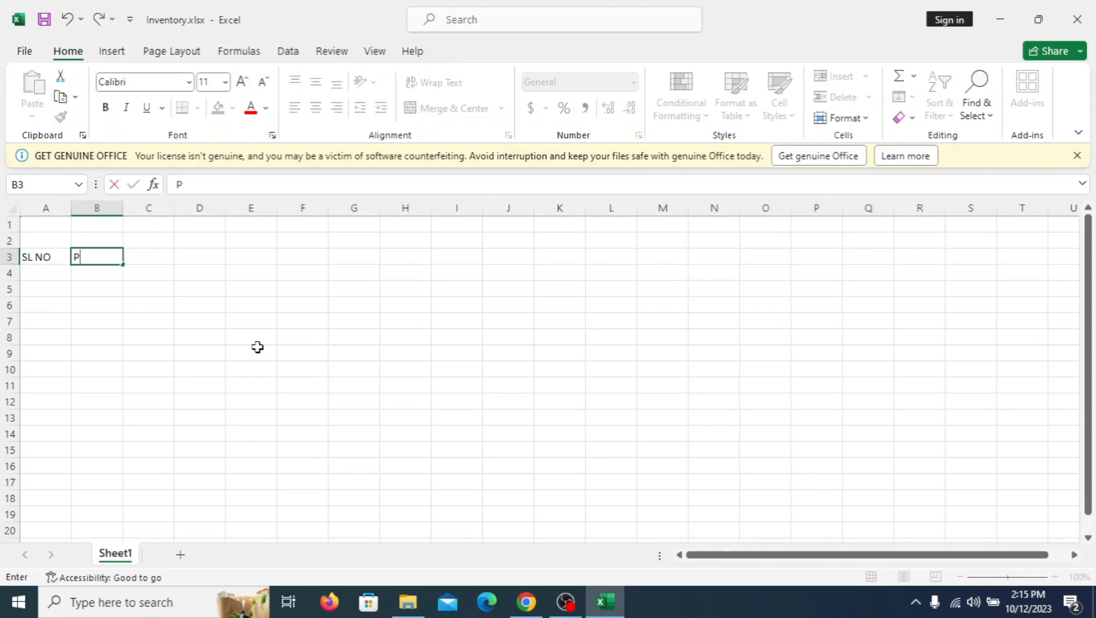
type("roduct")
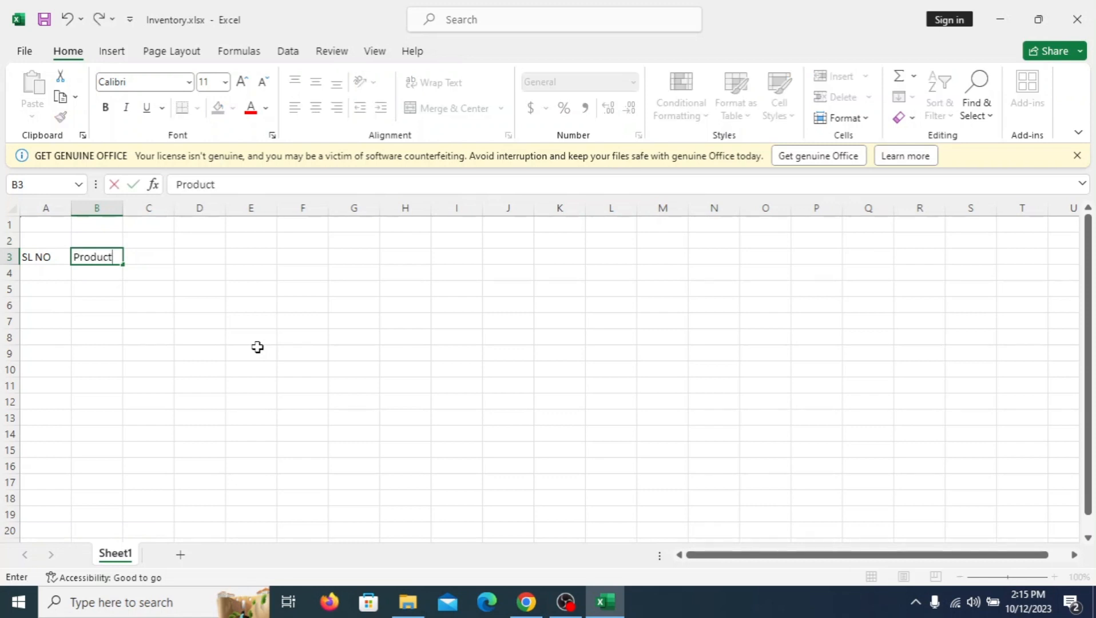
type(" Name")
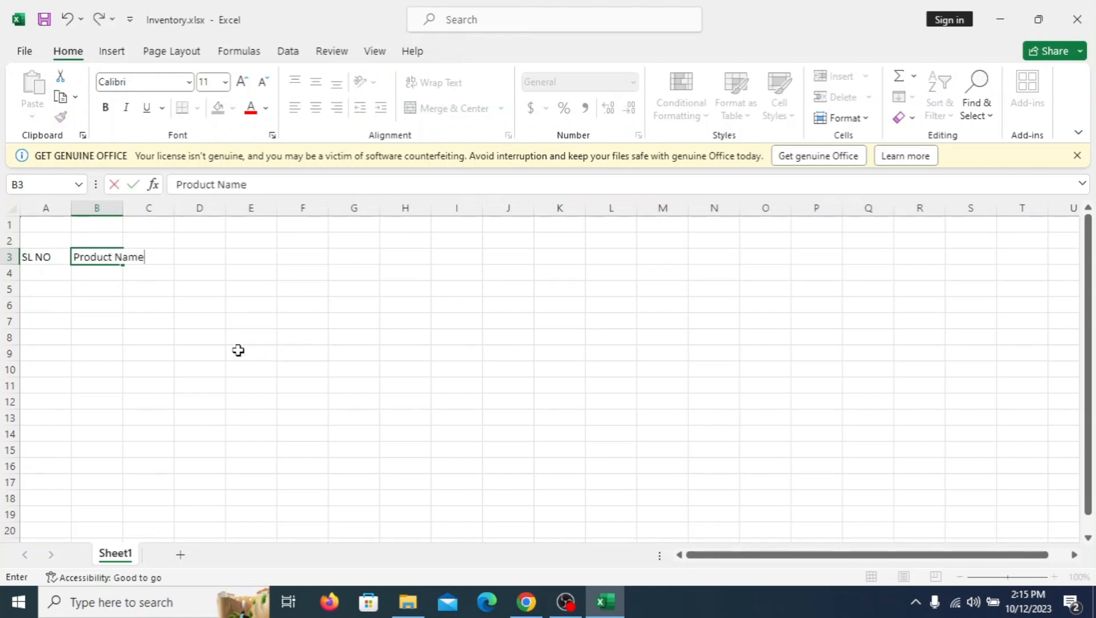
double_click(124, 209)
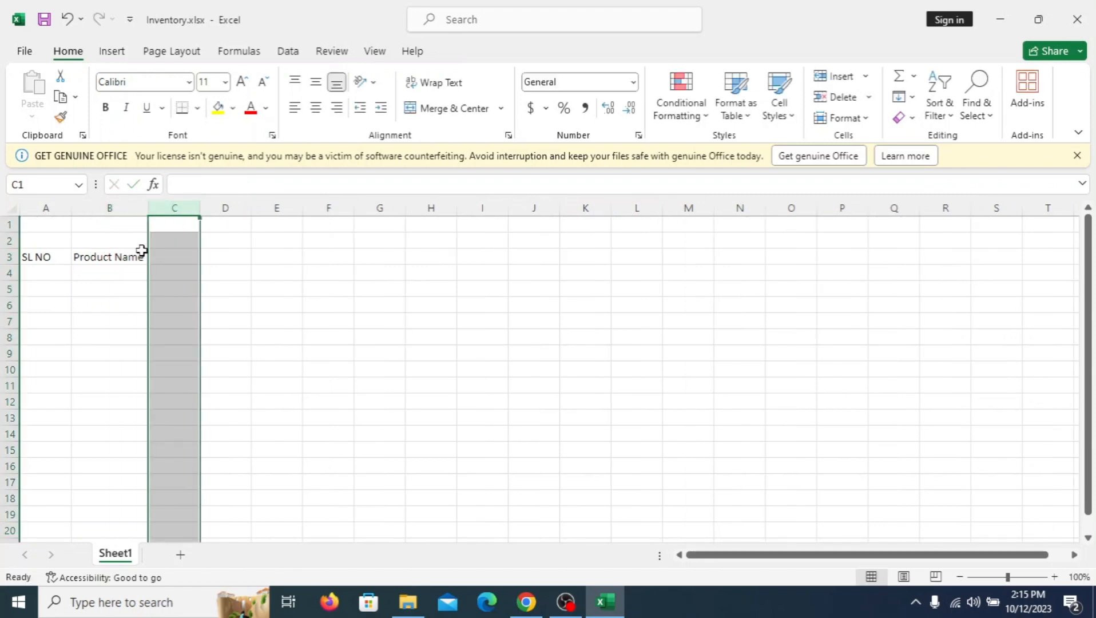
Step: Enter the header "Unit Price" in cell C3 and fit column C's width to its text
left_click(169, 263)
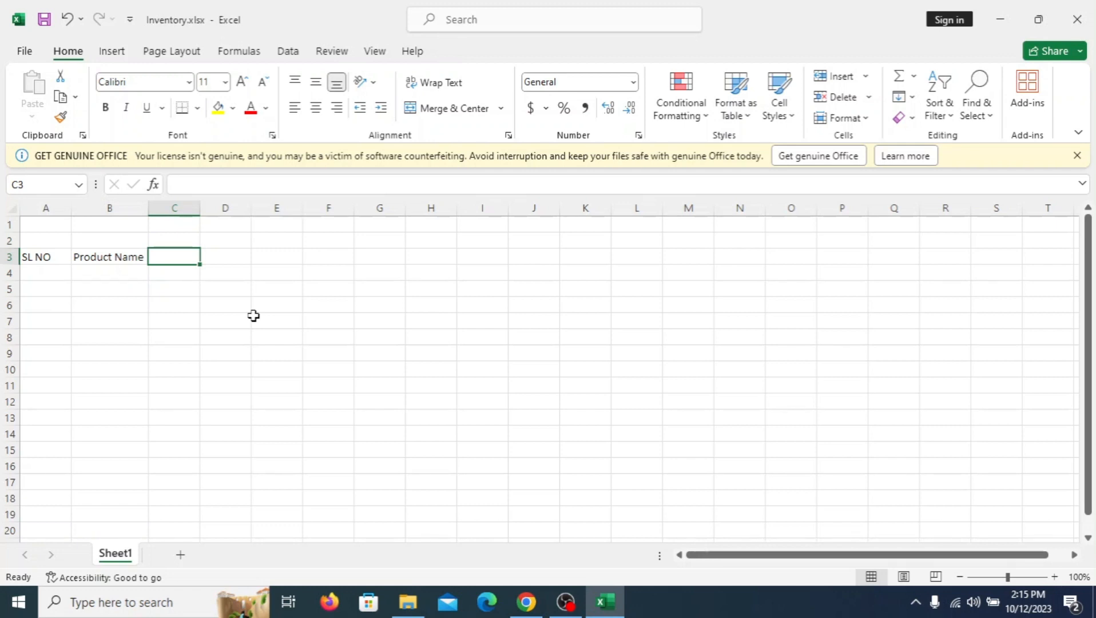
type("Un")
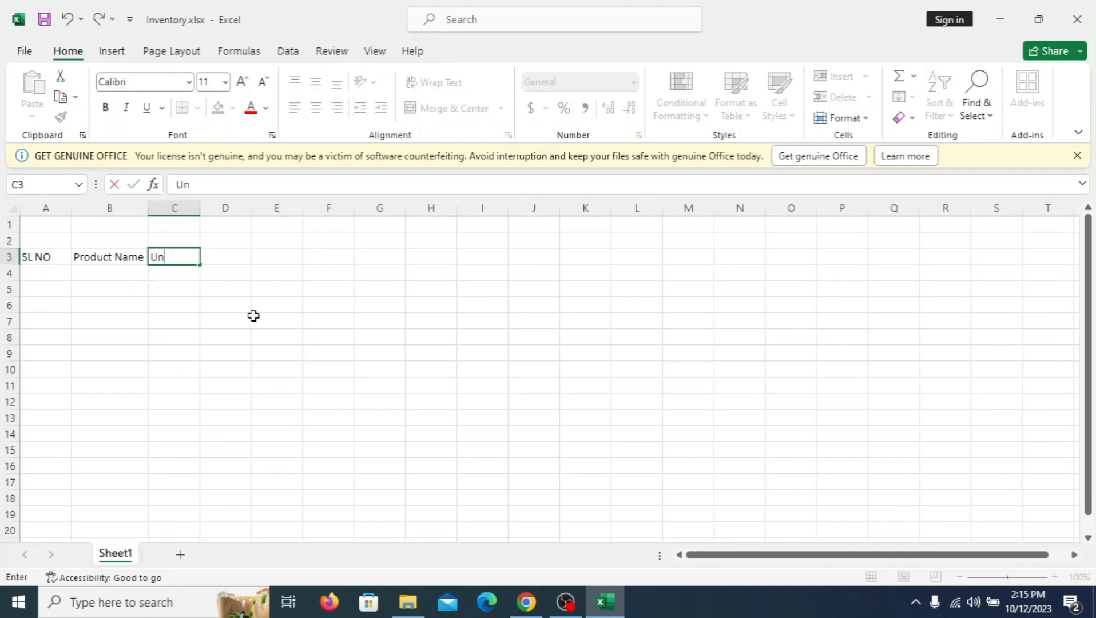
type("it Price")
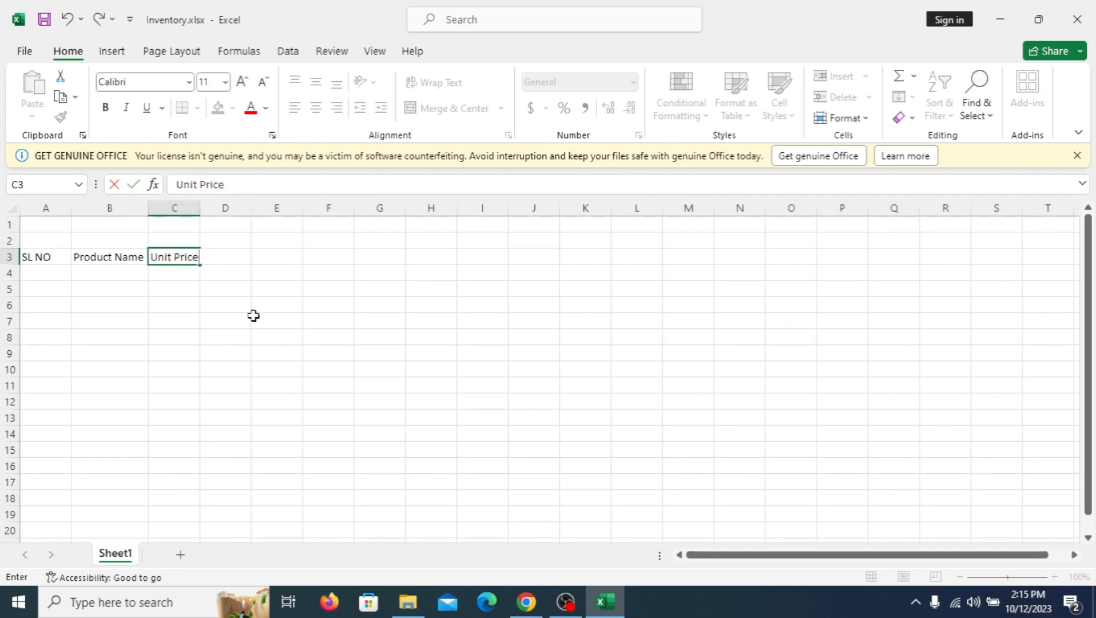
left_click(201, 200)
Step: Enter the header "Qty" in cell D3 and "Total Price" in cell E3
left_click(241, 260)
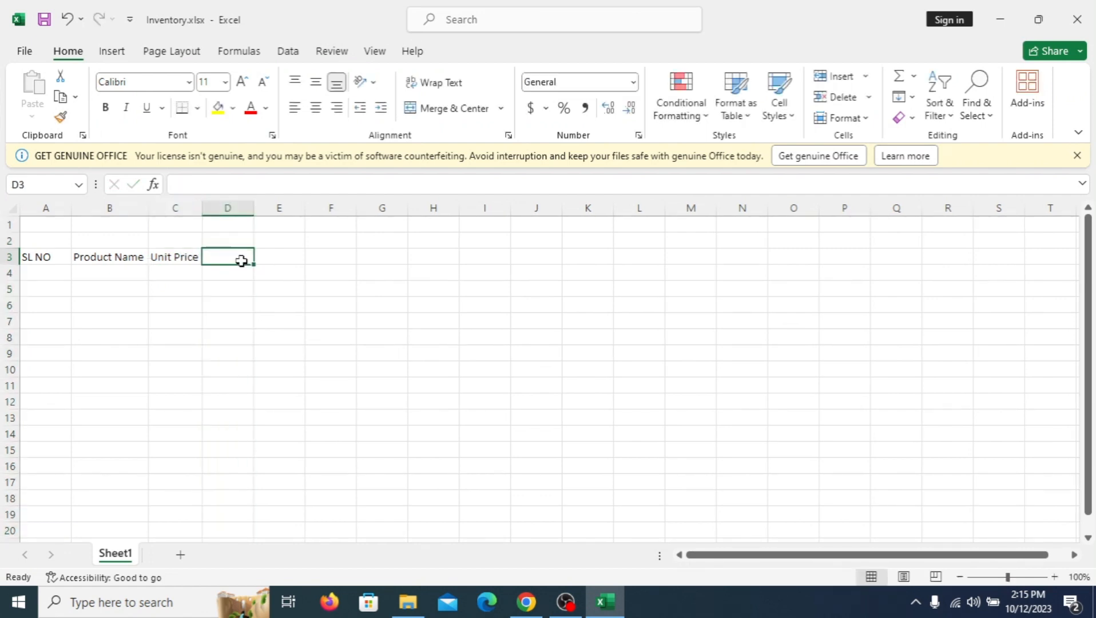
type("Qty")
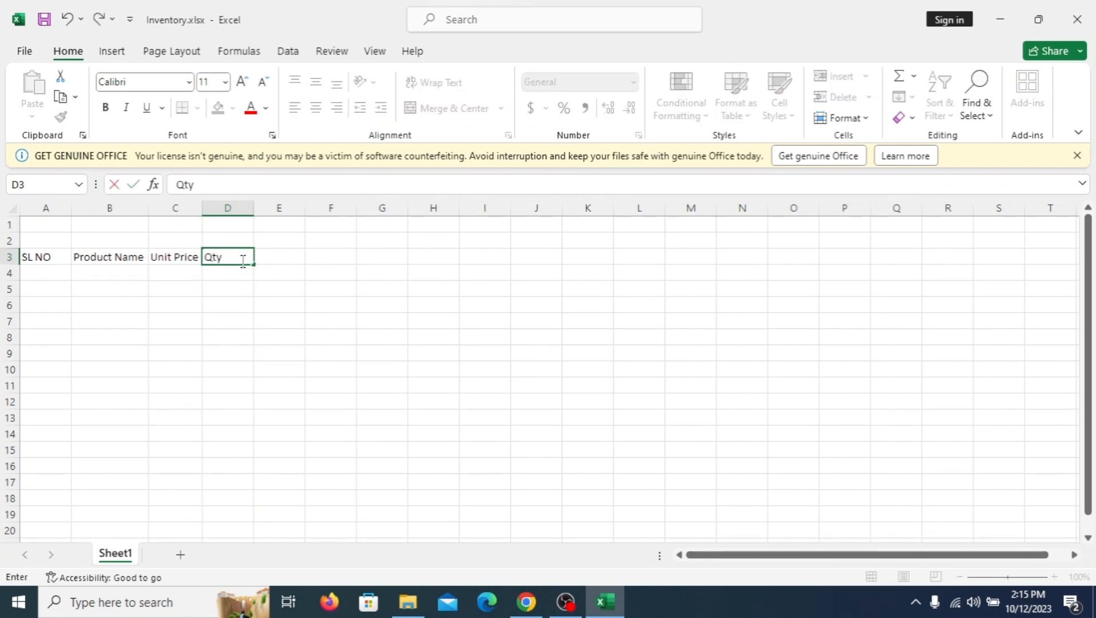
left_click(282, 262)
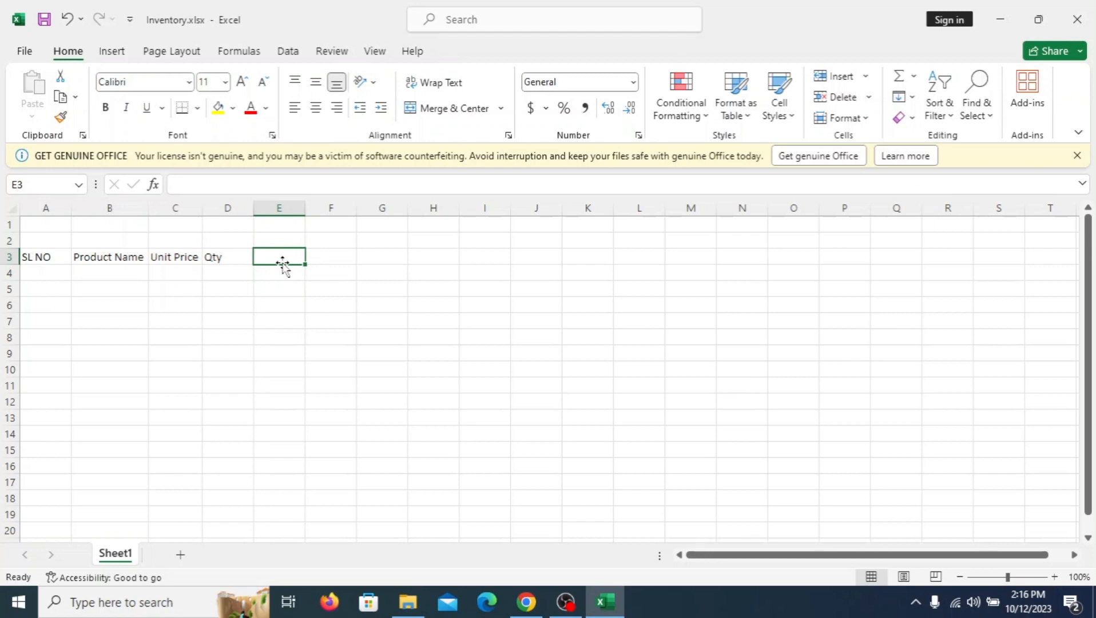
type("Tota")
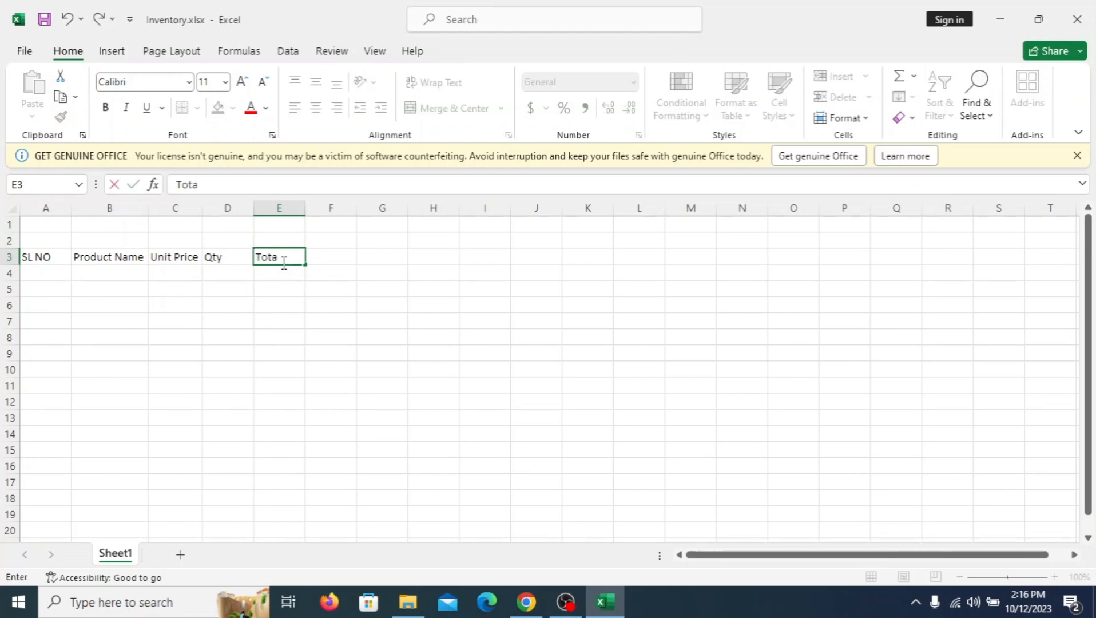
type("l Price")
left_click(167, 306)
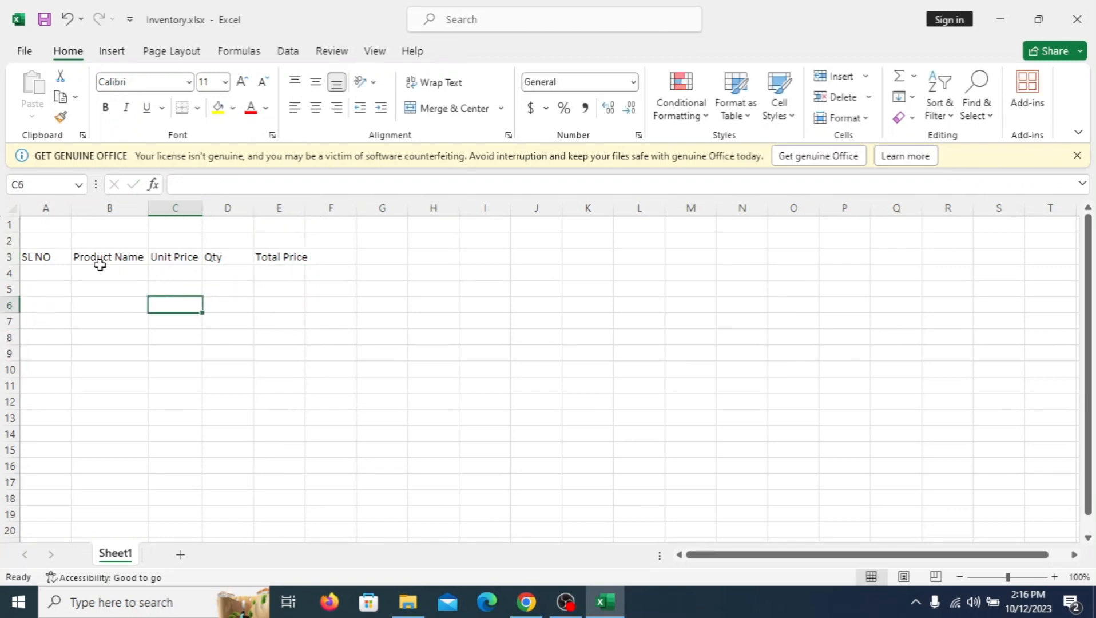
Step: Fill the SL NO column with serial numbers 1 to 10 in A4:A13, extending the series from 1 and 2
left_click(46, 272)
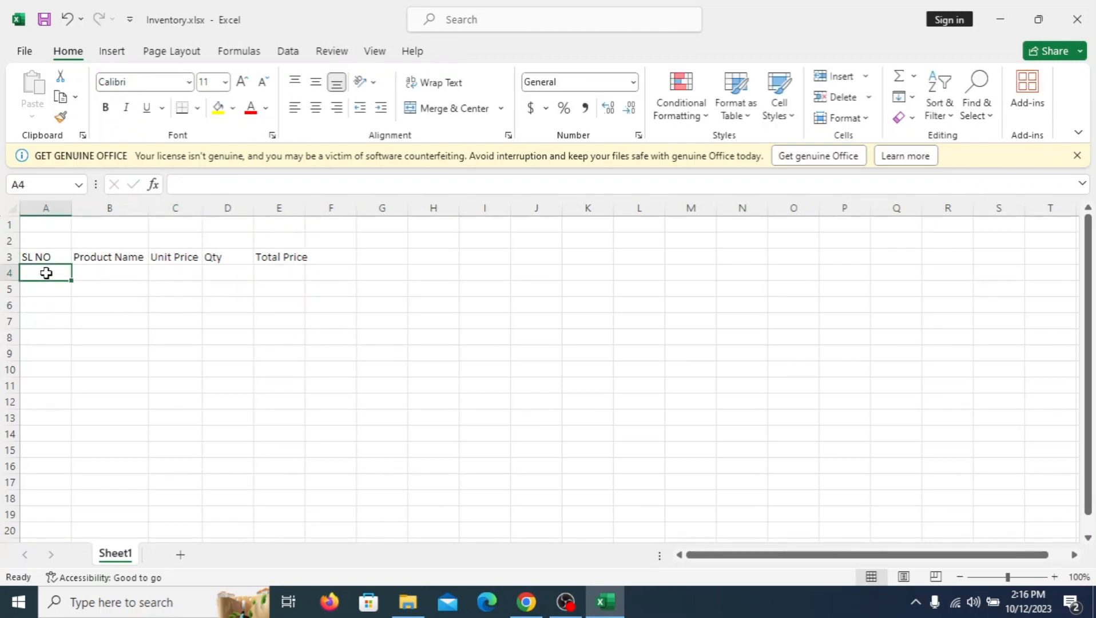
type("1")
key("Return")
type("2")
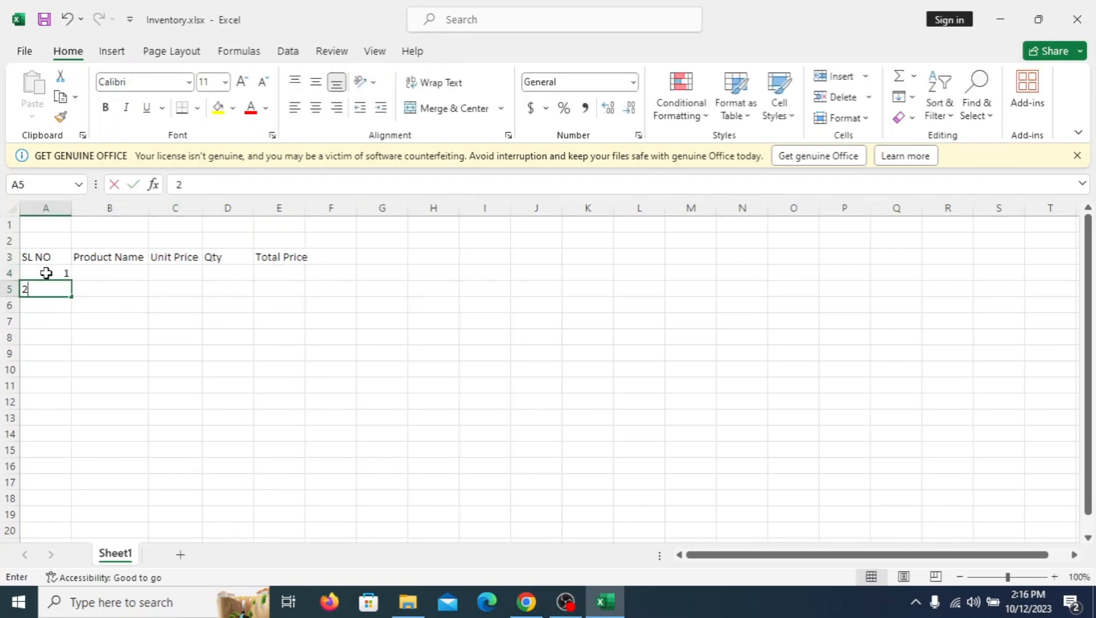
left_click(91, 325)
left_click_drag(52, 275, 63, 423)
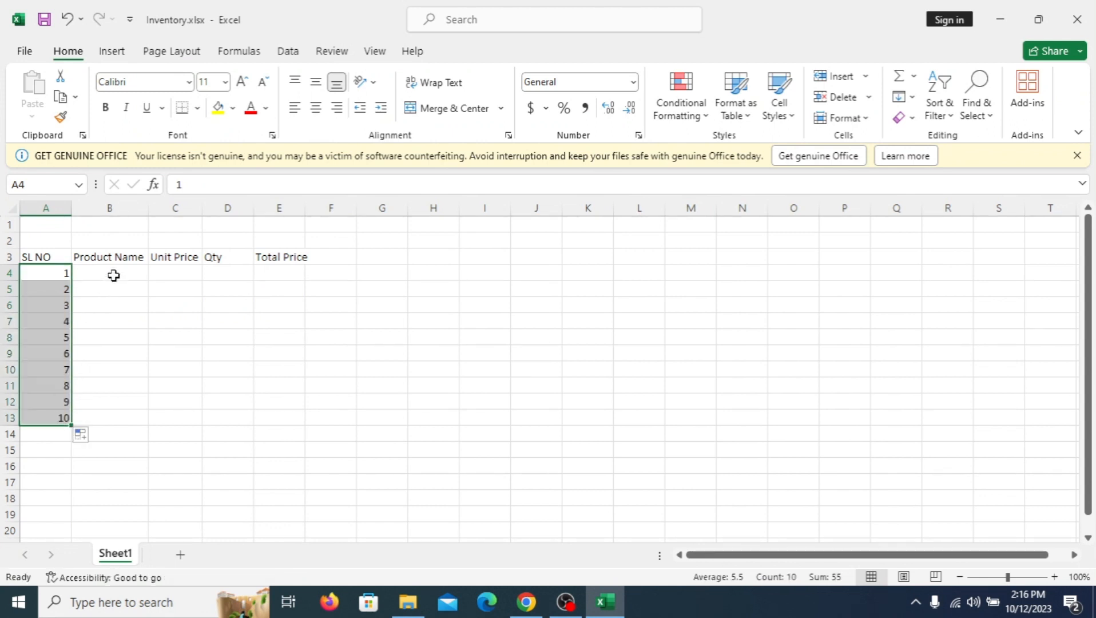
Step: Enter the product names "Computer" in B4 and "Monitor" in B5
left_click(114, 275)
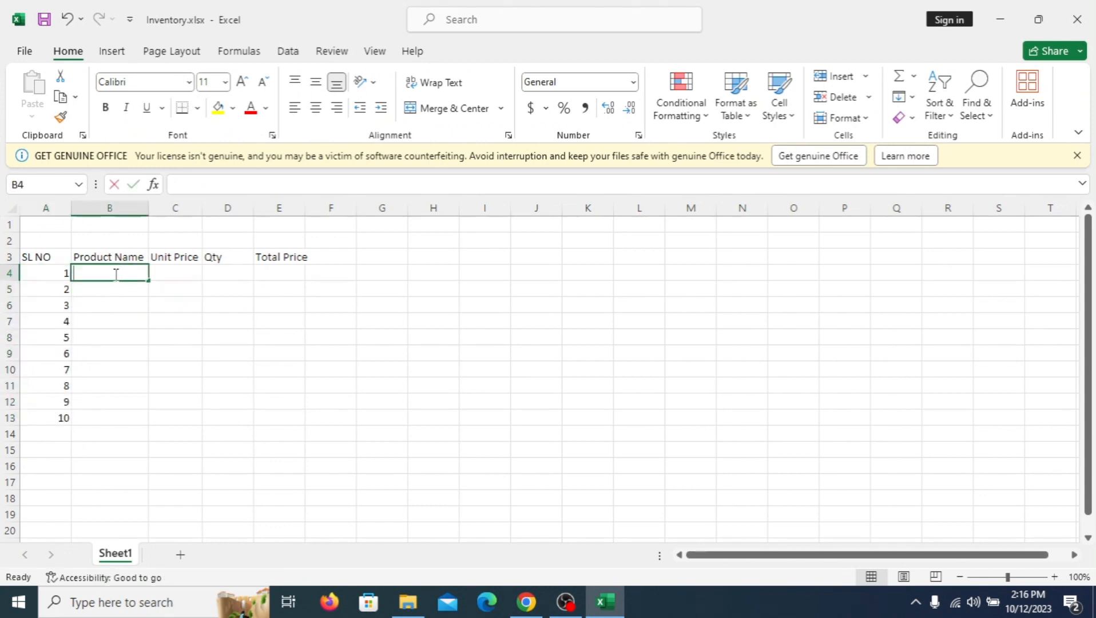
type("Computer")
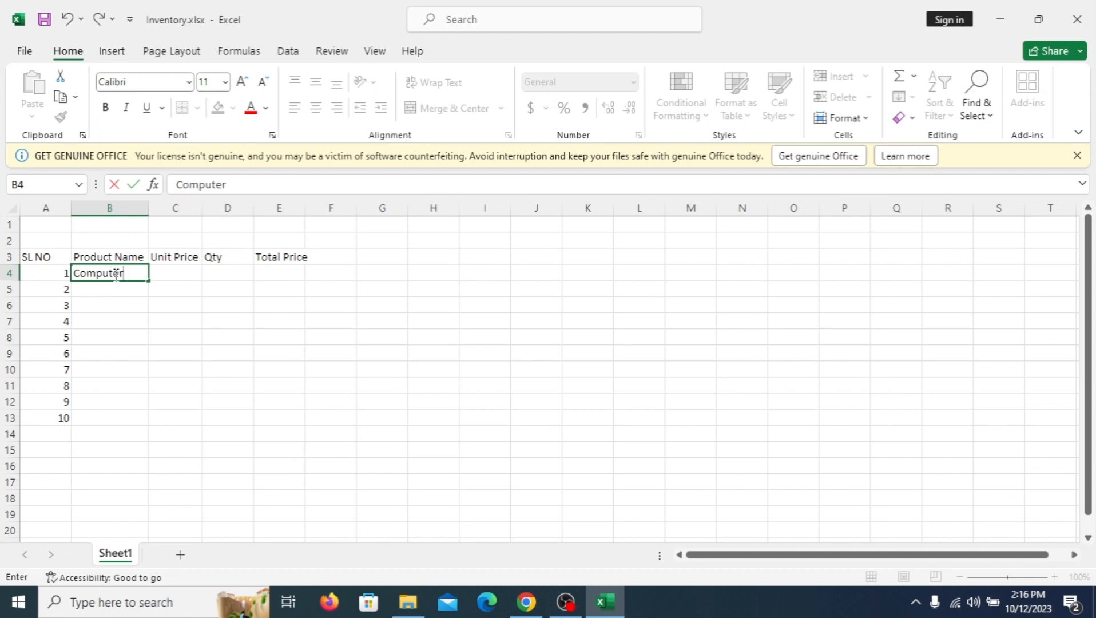
key("Return")
type("MOnit")
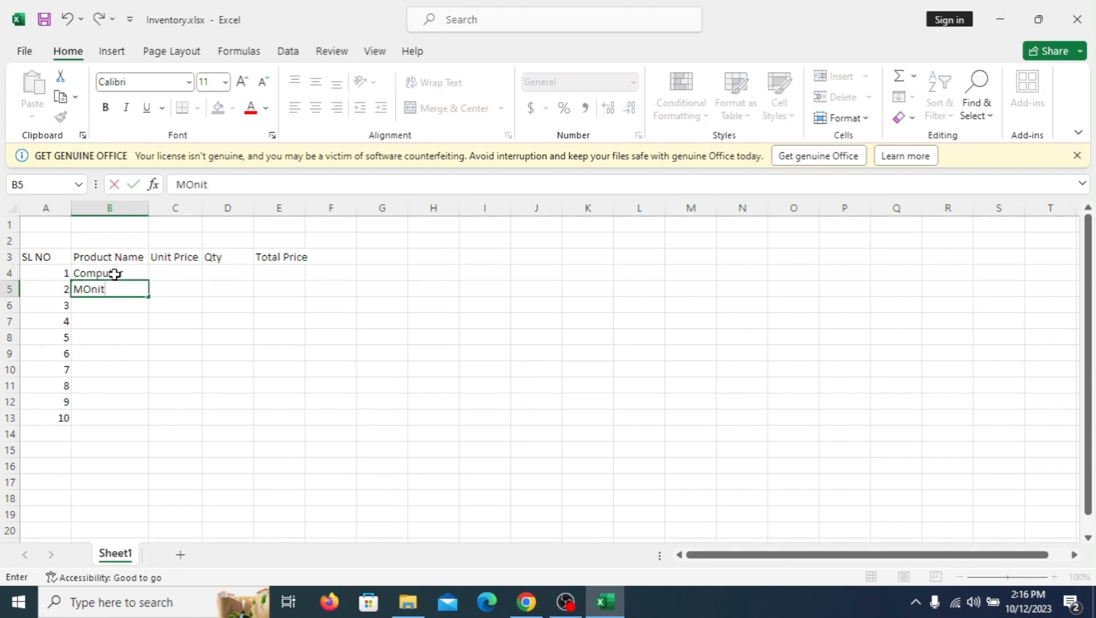
key("BackSpace")
key("BackSpace")
key("BackSpace")
key("BackSpace")
type("onit")
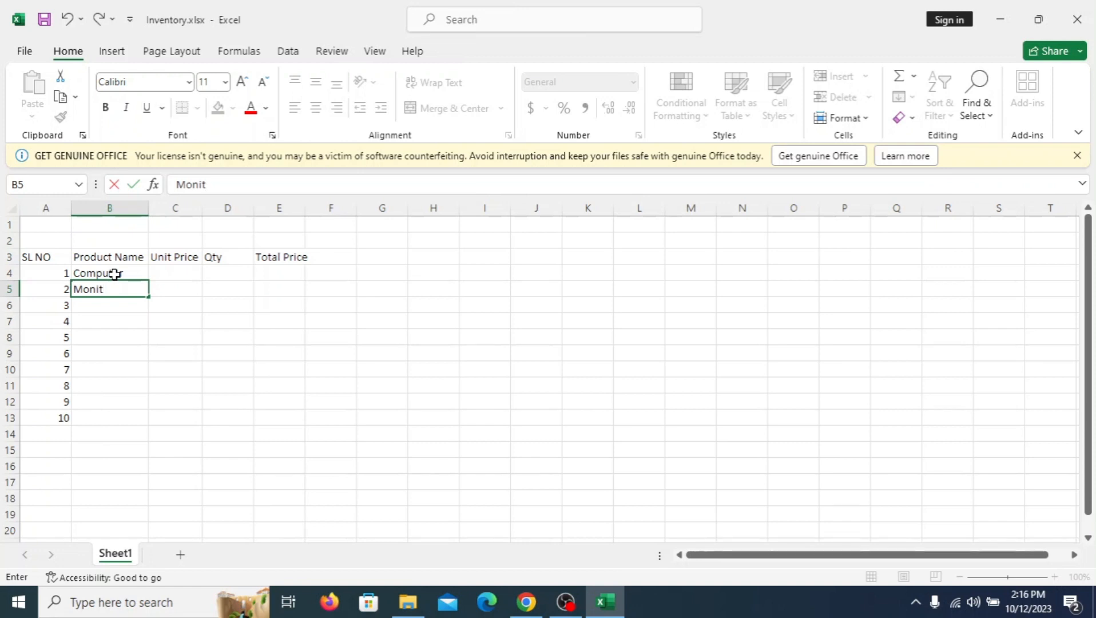
key("BackSpace")
type("or")
key("BackSpace")
key("BackSpace")
type("tor")
key("Return")
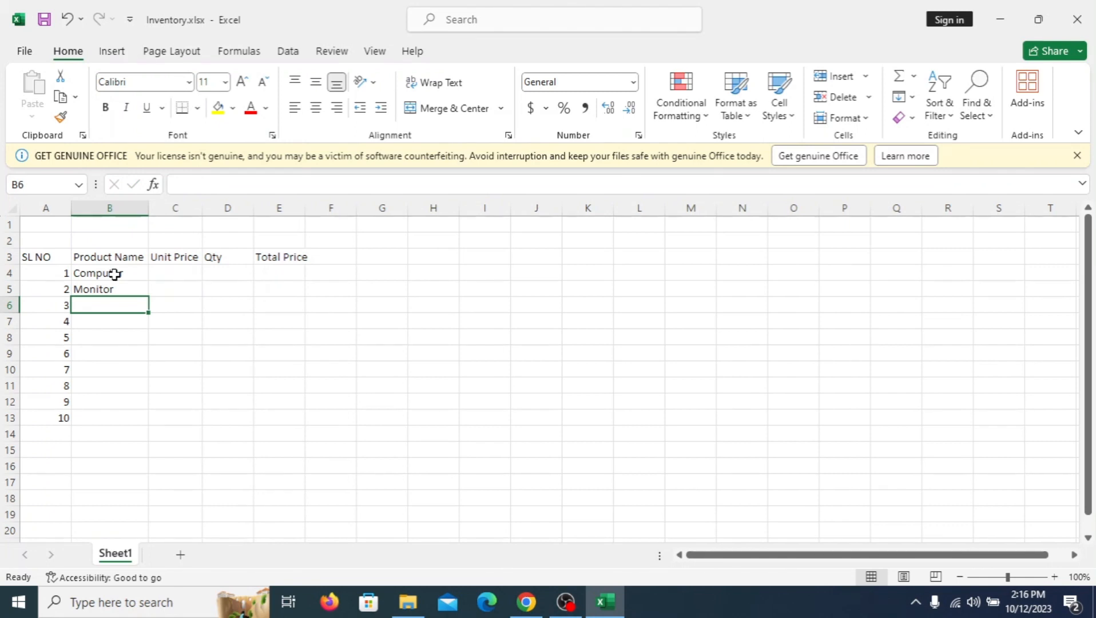
Step: Enter the product names "Laptop", "Keyboard" and "Mouse" in cells B6 to B8
type("Laptop")
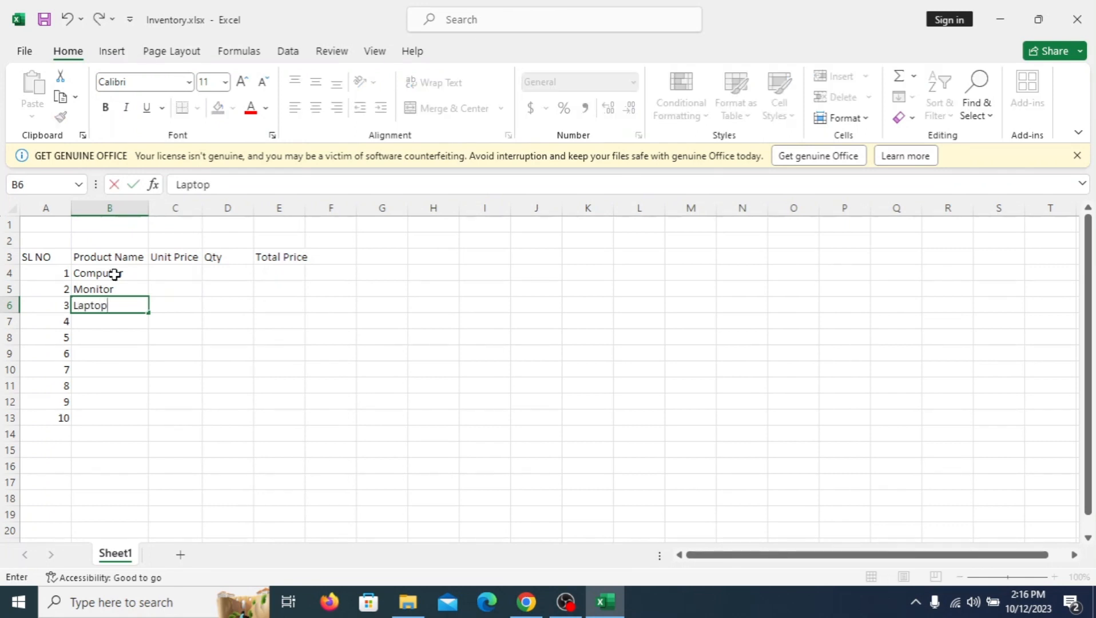
key("Return")
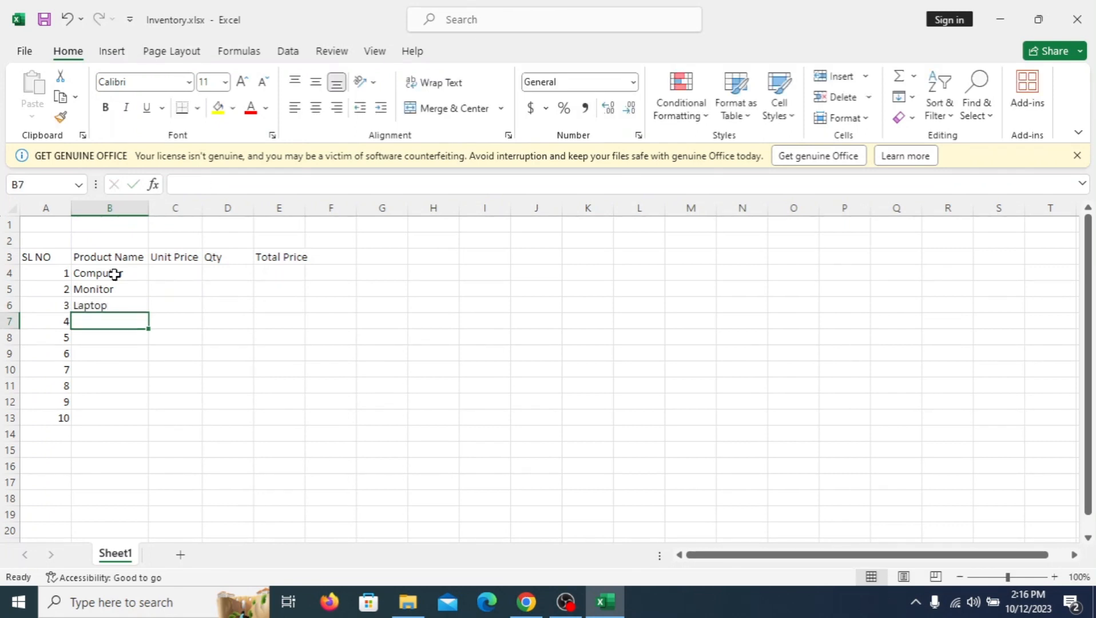
type("Keyb")
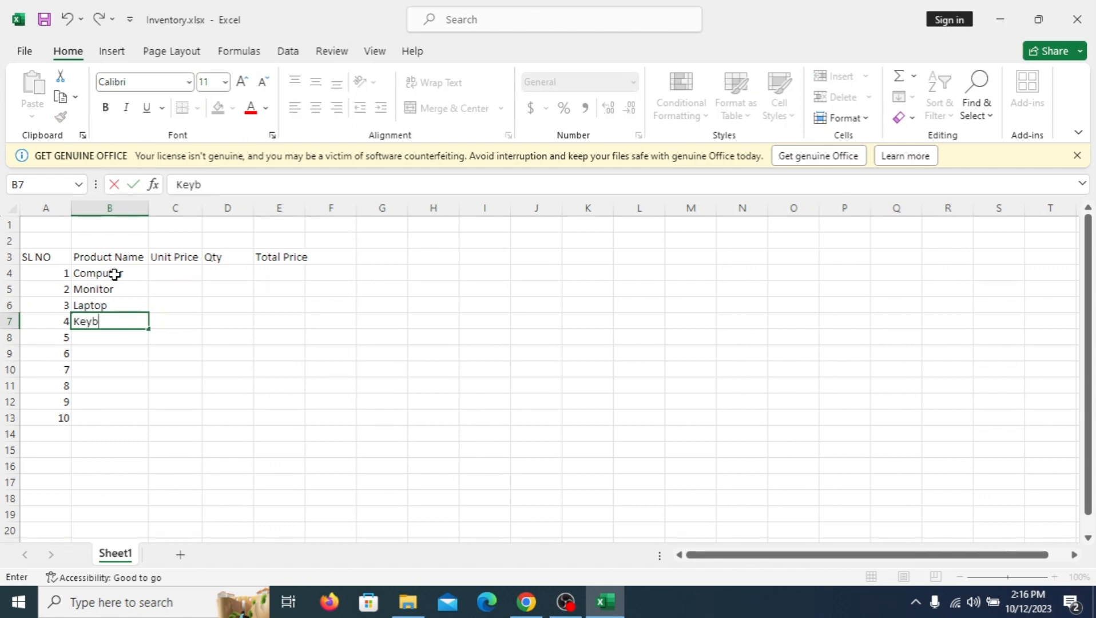
type("oard")
key("Return")
type("Mouse")
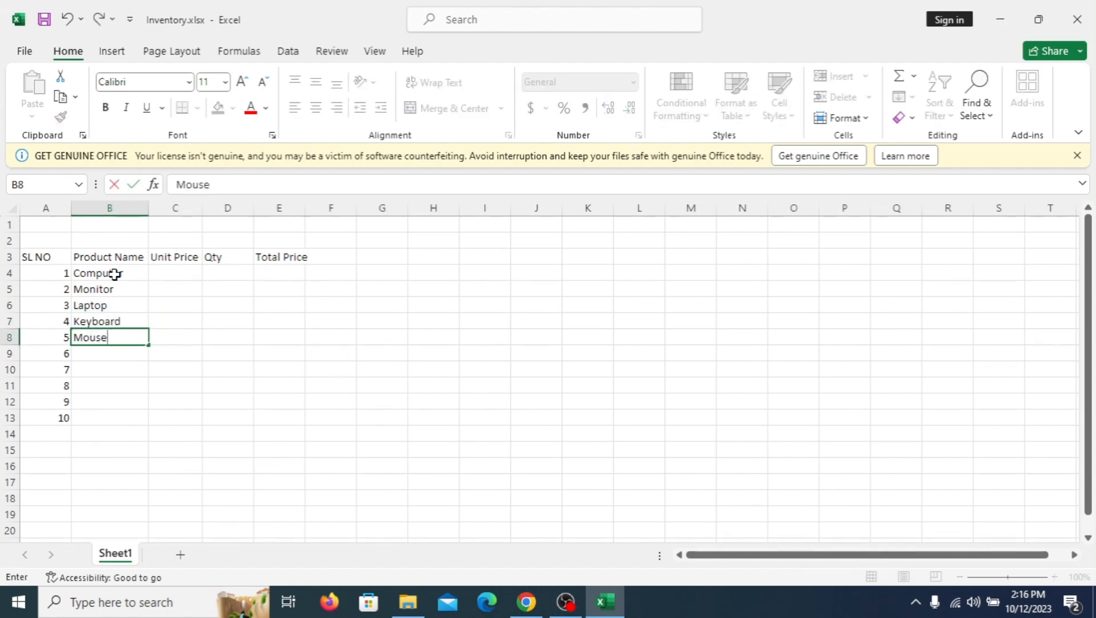
key("Return")
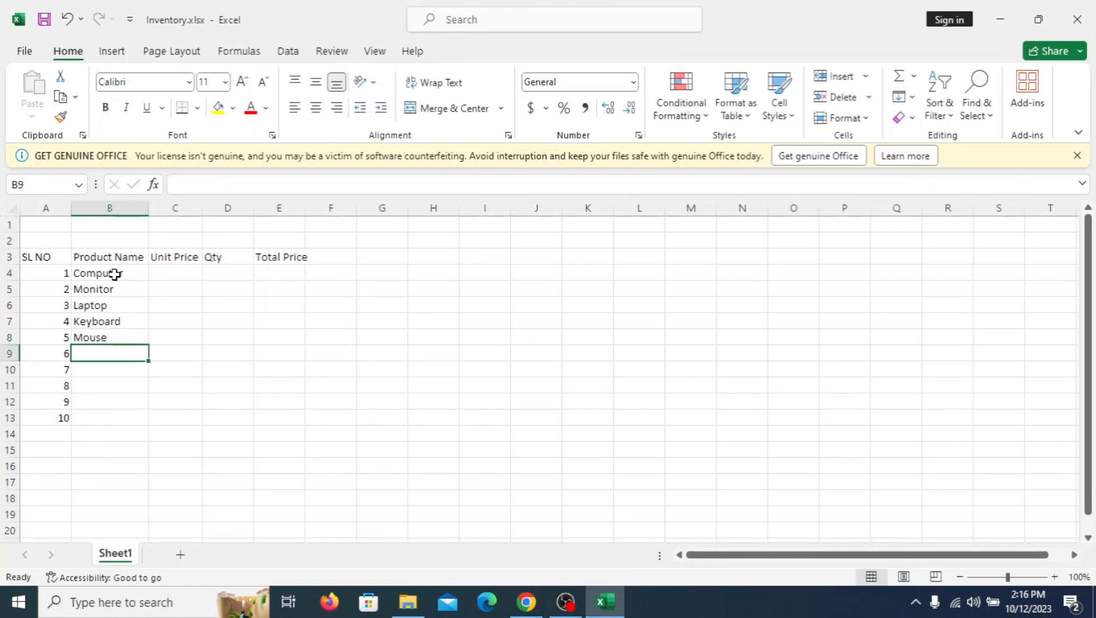
Step: Enter the product names "Power Cable", "Ram" and "Rom" in cells B9 to B11
type("P")
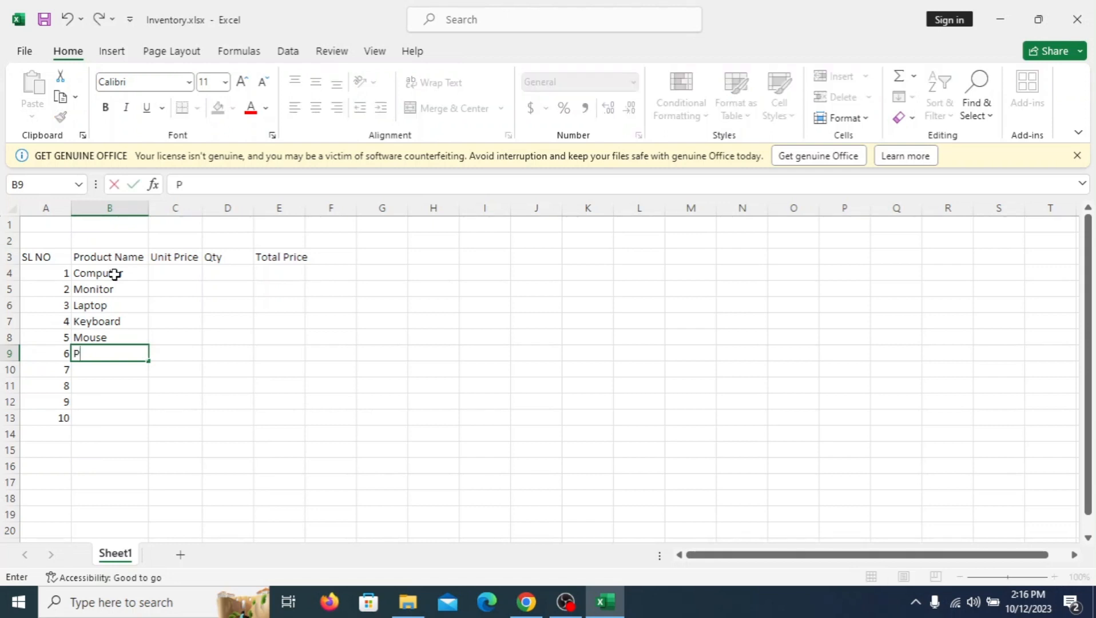
type("ower Cable")
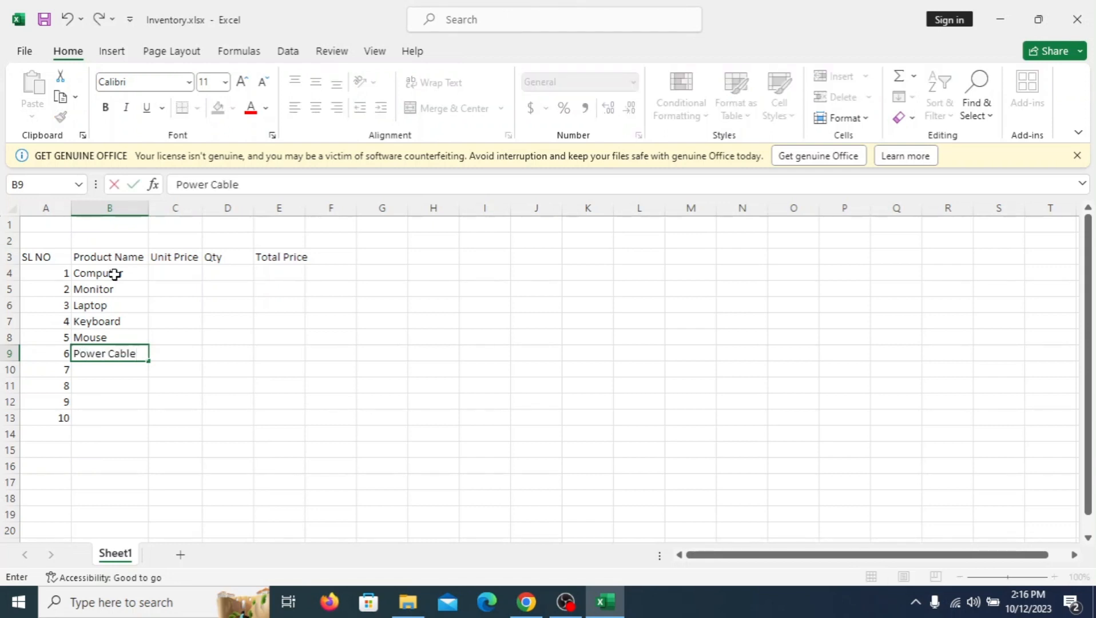
key("Return")
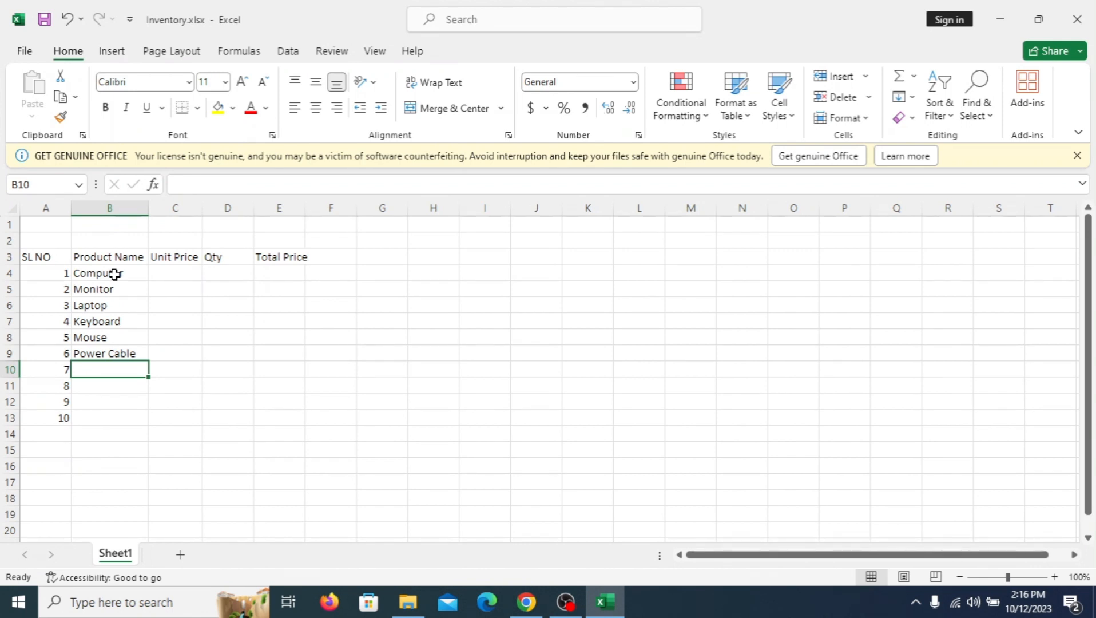
type("Ram")
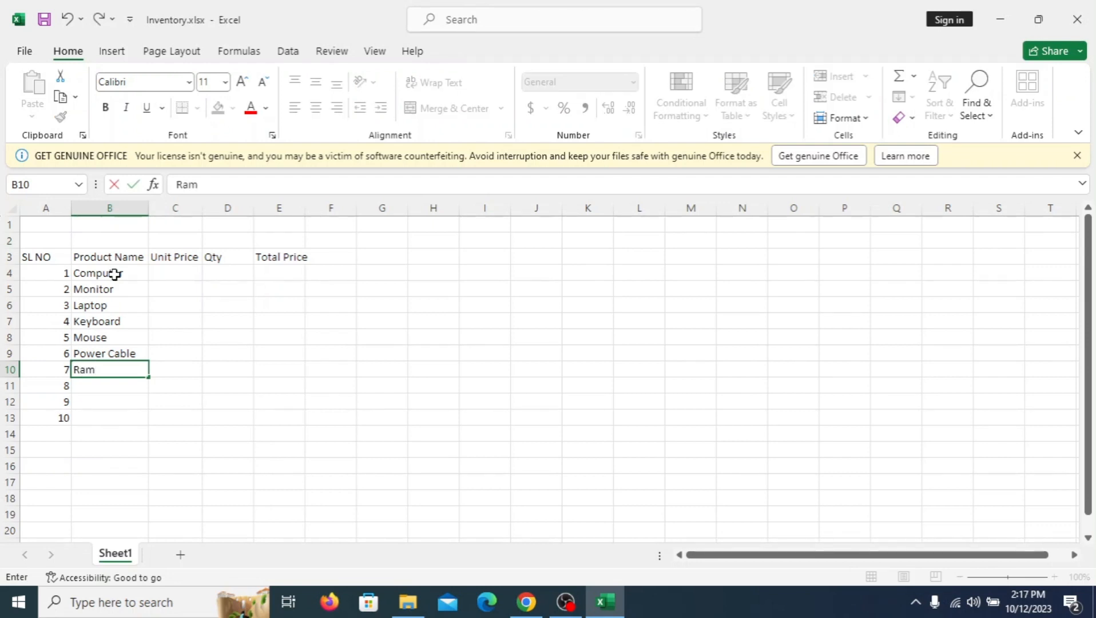
key("Return")
type("Rom")
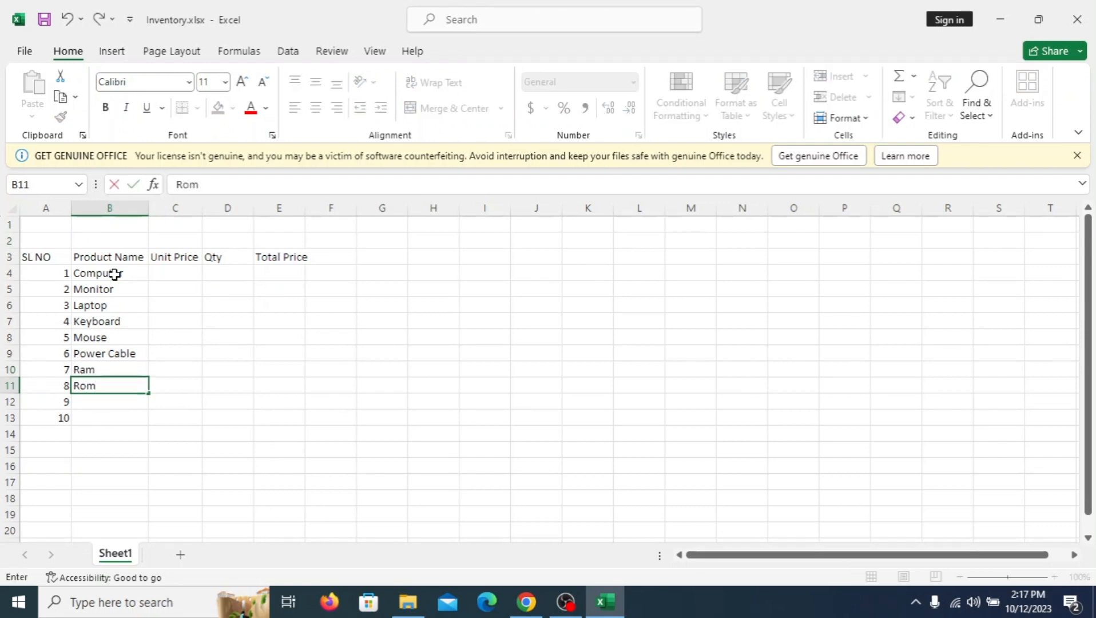
key("Return")
Step: Enter the product names "SSD" in B12 and "Power Suply" in B13
type("SS")
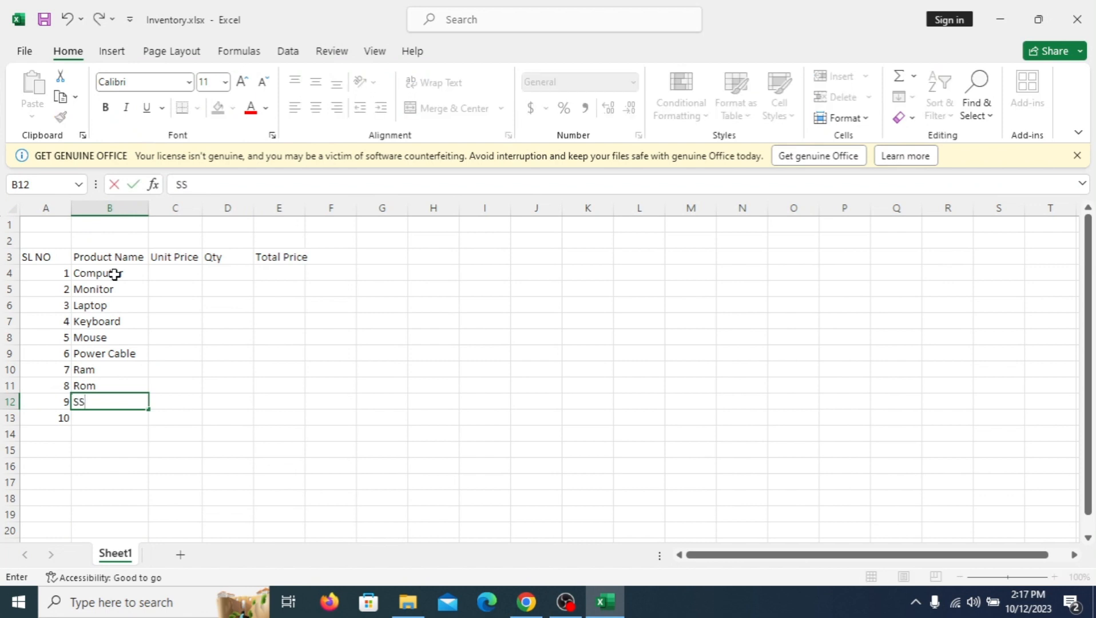
type("D")
key("Return")
type("Pwer")
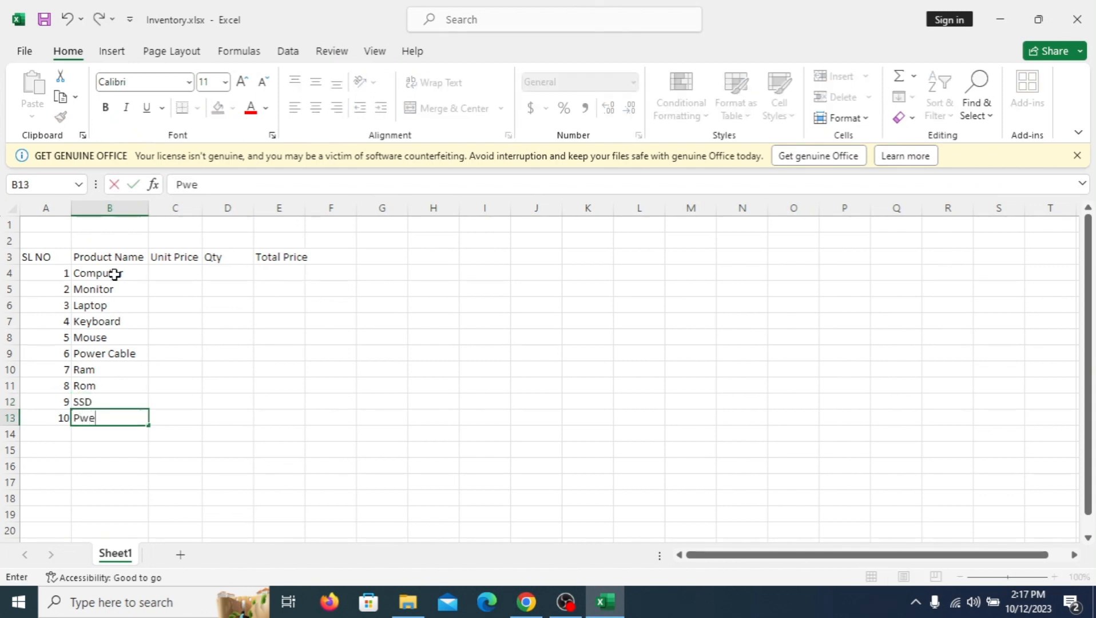
key("BackSpace")
key("BackSpace")
key("BackSpace")
type("ower ")
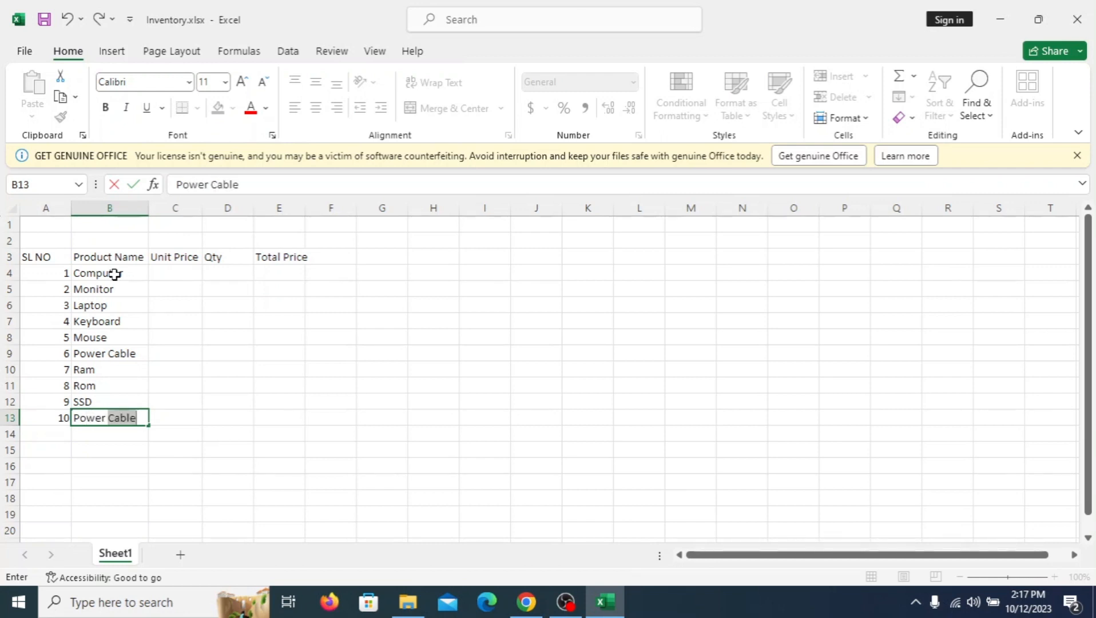
type("Suply")
left_click(172, 270)
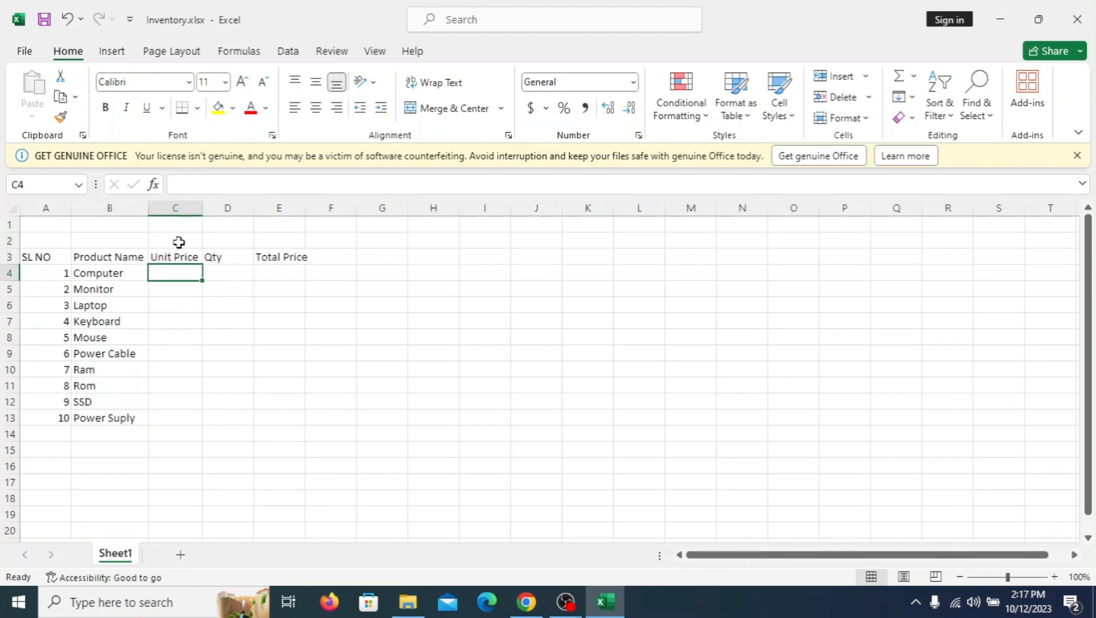
Step: Merge and center cells C2:E2 above the price columns and enter the heading "Purchase"
left_click_drag(178, 242, 265, 241)
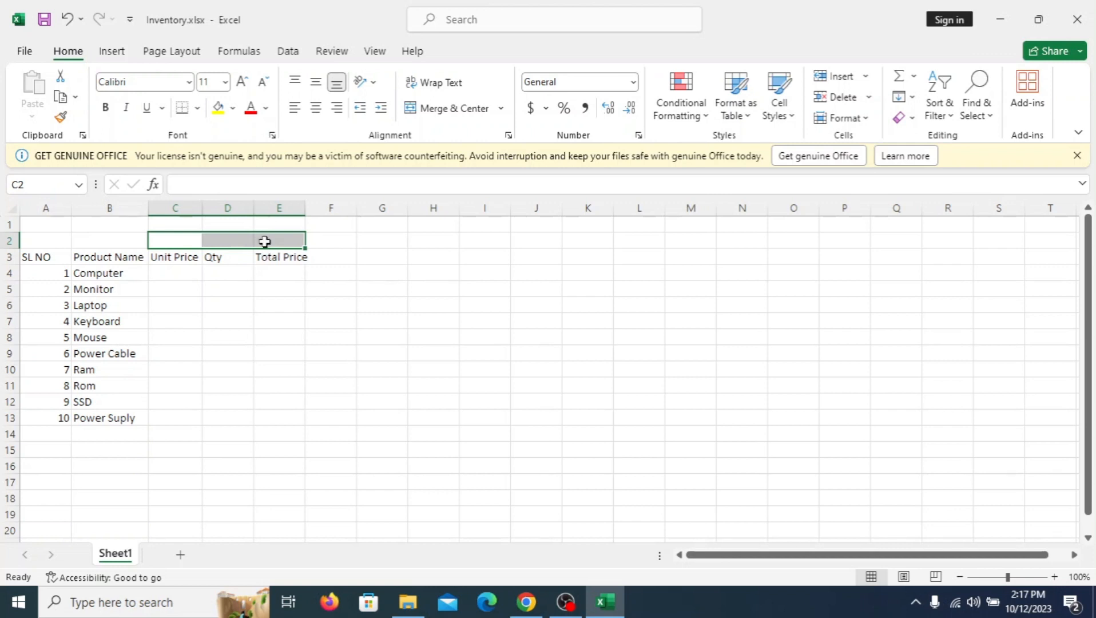
left_click(445, 113)
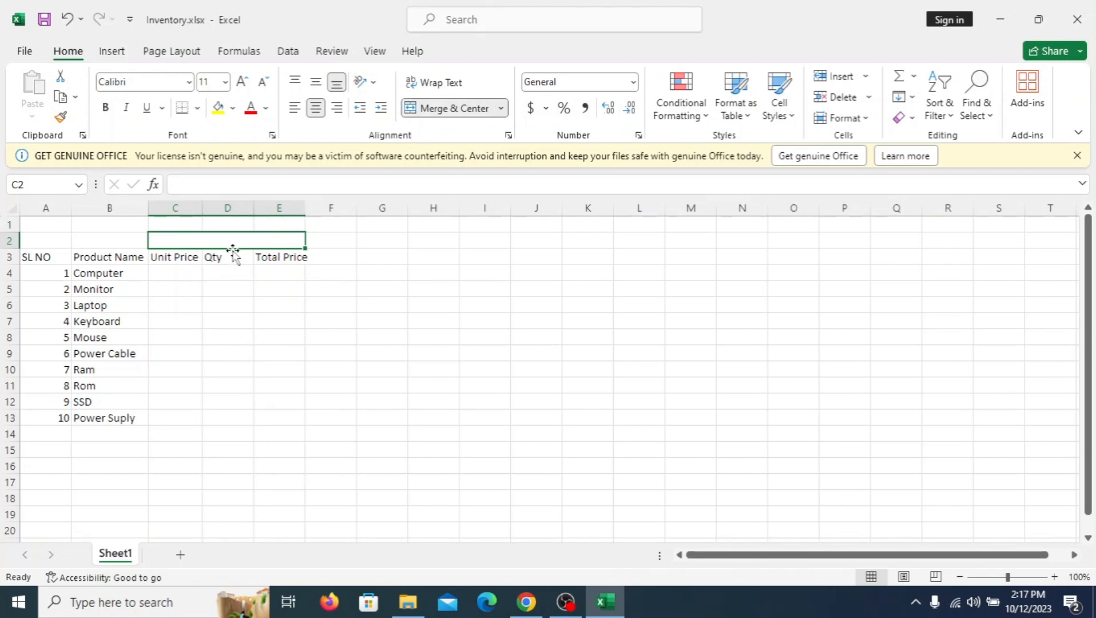
type("Purchase")
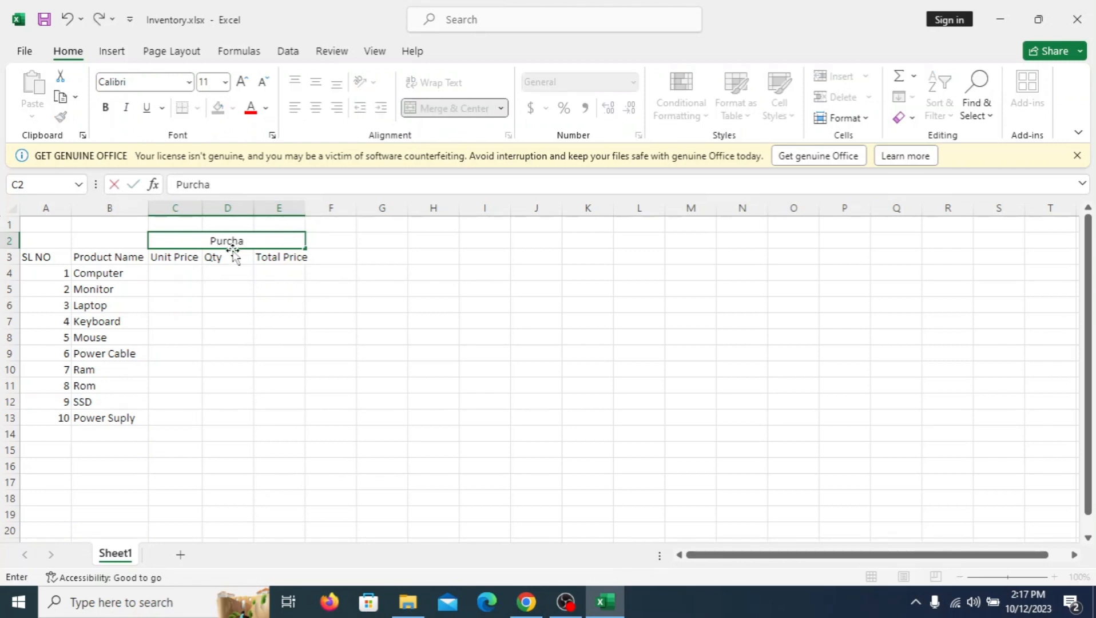
Step: Enter the unit prices 80000 for Computer in C4 and 60000 for Monitor in C5
left_click(182, 276)
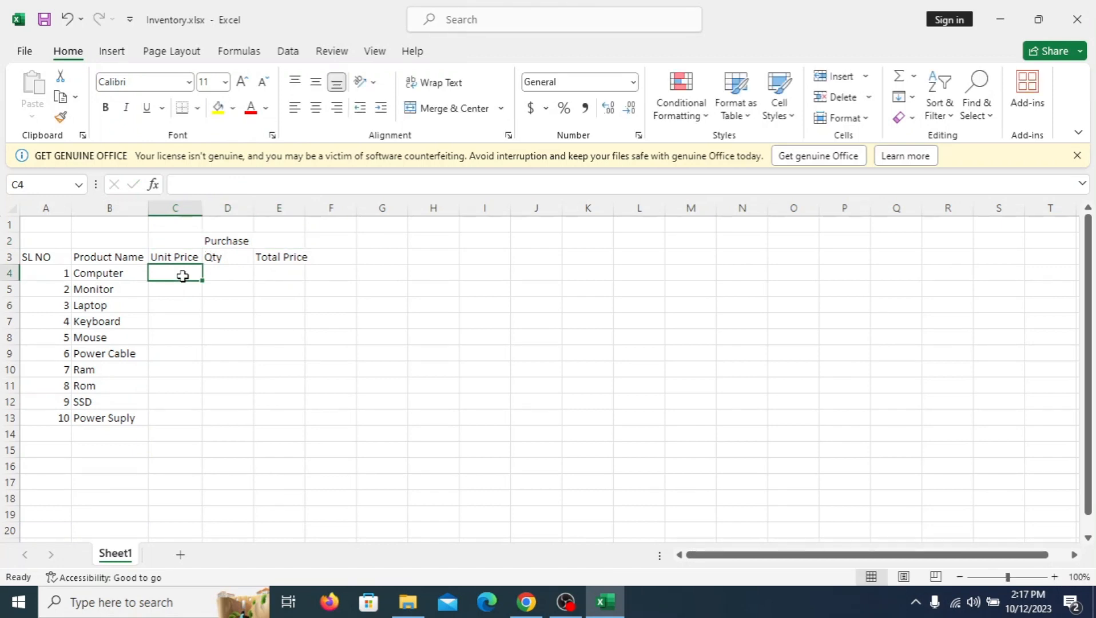
type("80000")
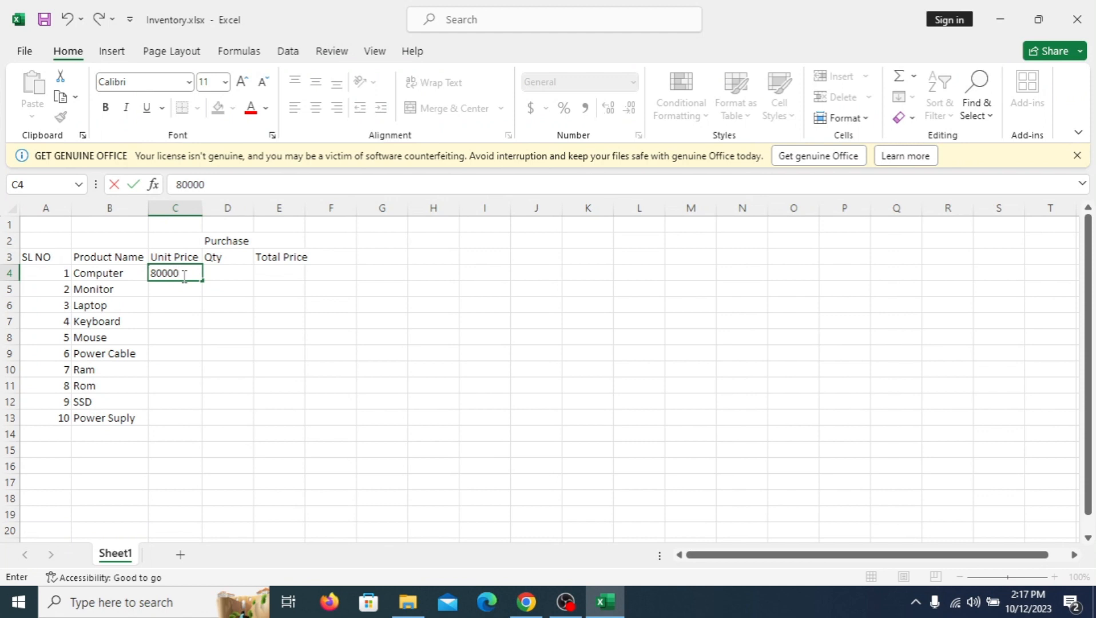
key("Return")
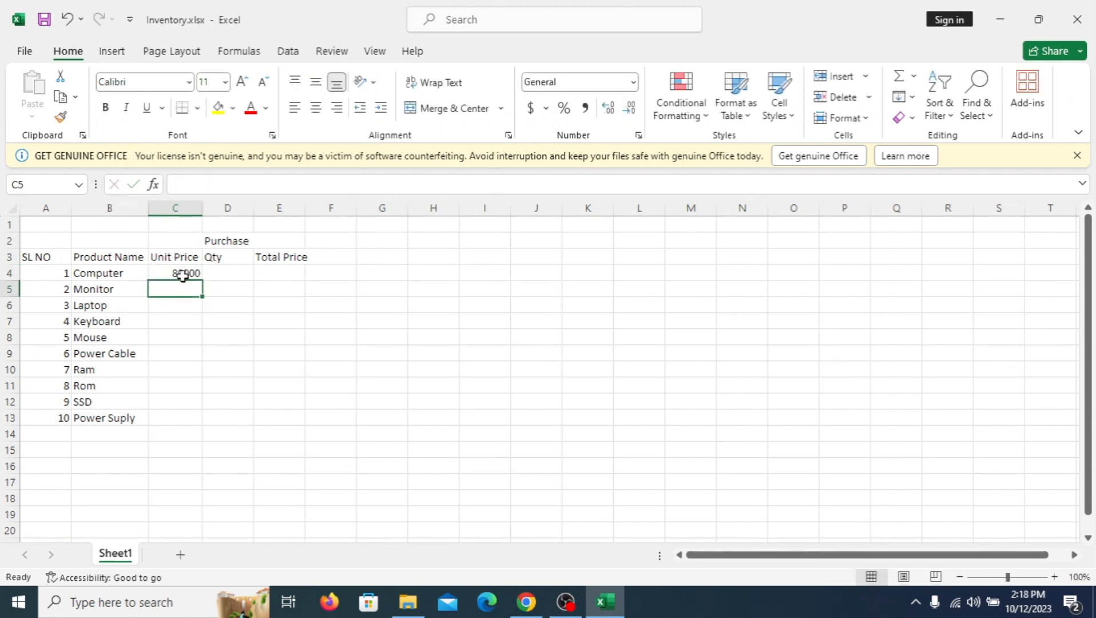
type("60000")
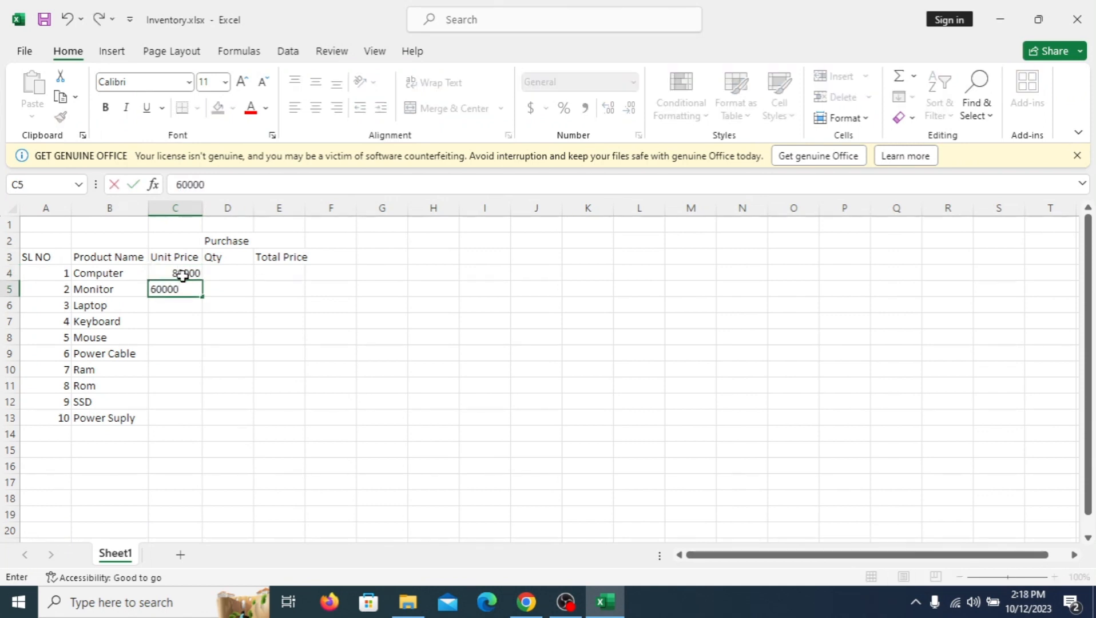
key("Return")
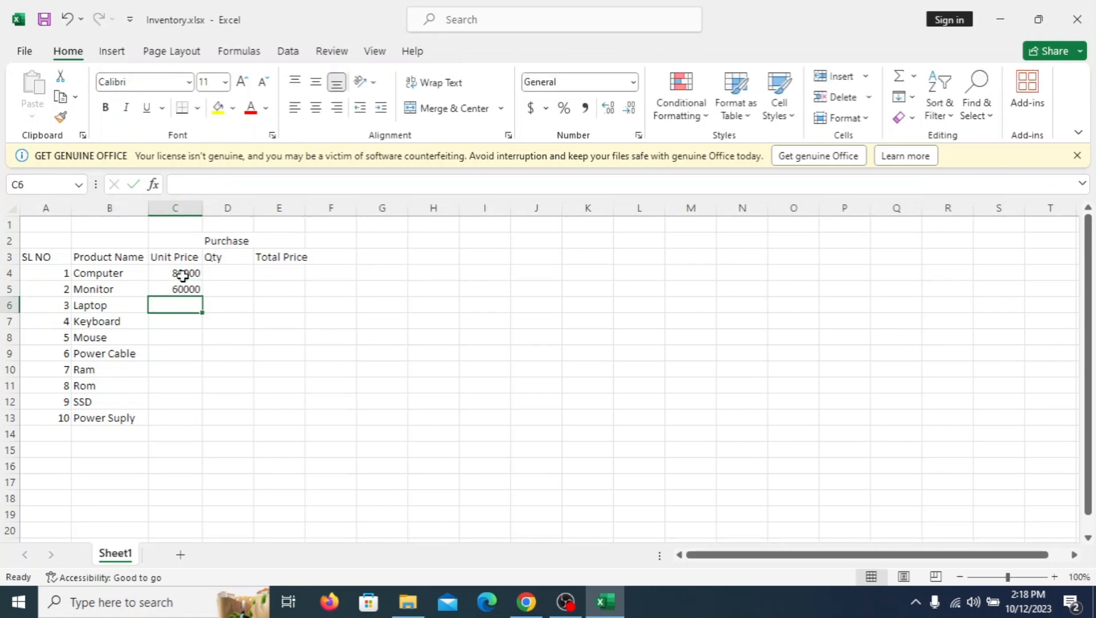
Step: Change the Monitor unit price in C5 to 20000 and enter 60000 for Laptop in C6
left_click(187, 288)
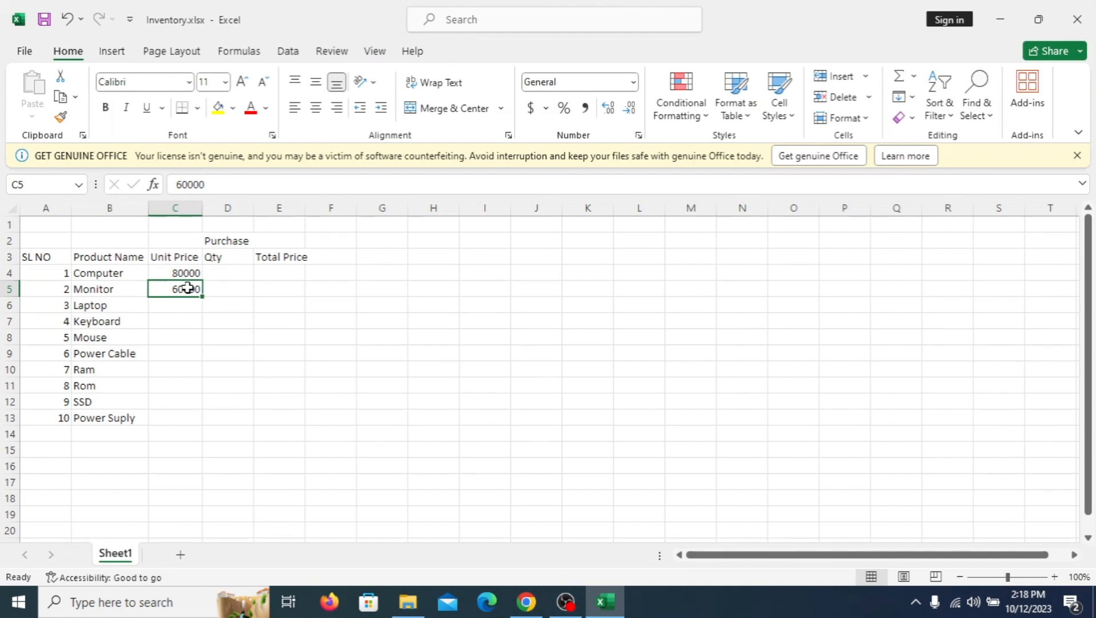
type("20000")
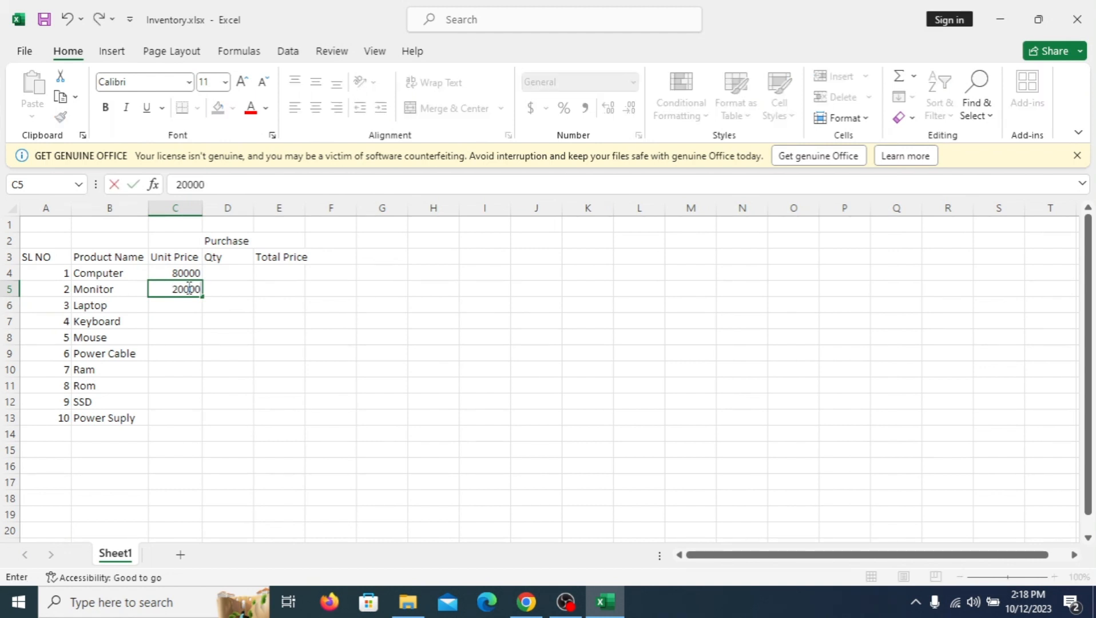
key("Return")
type("6000")
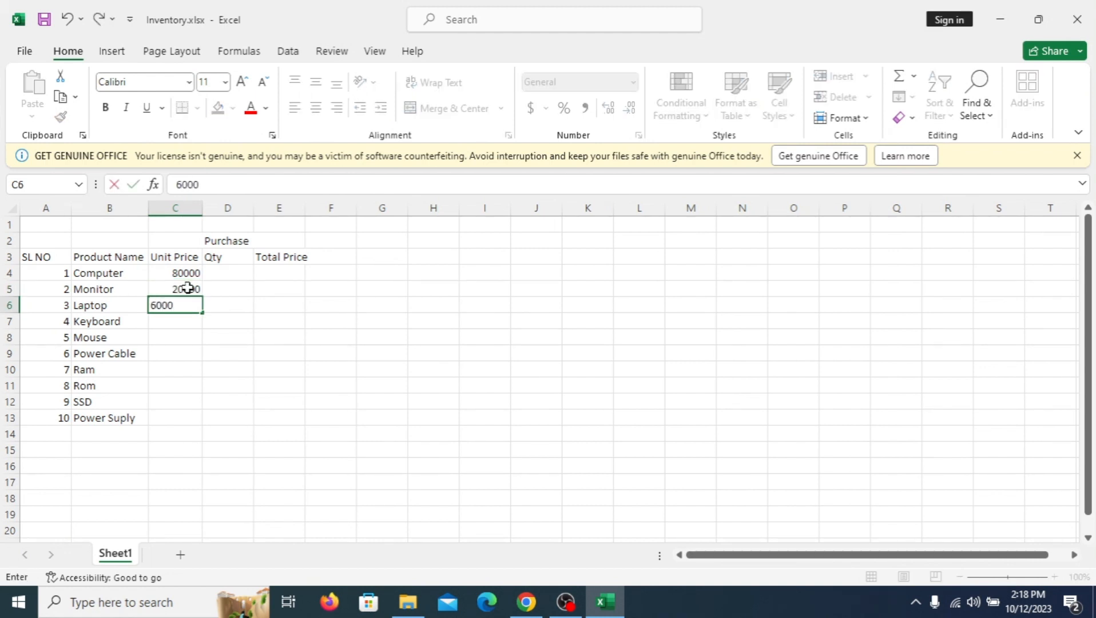
type("0")
key("Return")
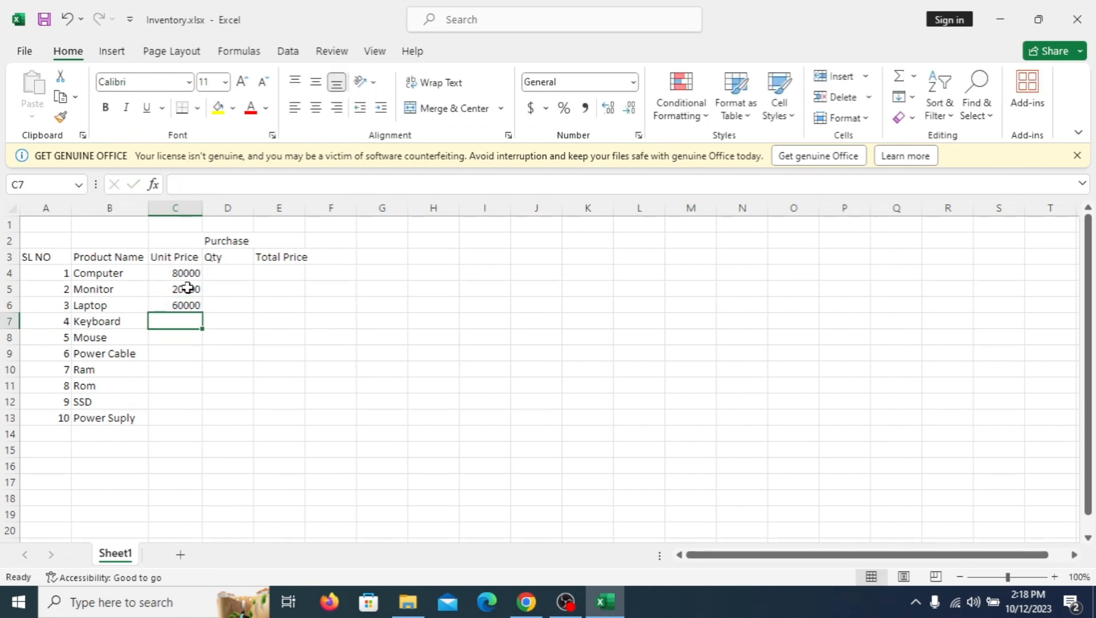
Step: Enter the unit prices 800 for Keyboard, 400 for Mouse and 100 for Power Cable in cells C7 to C9
type("8000")
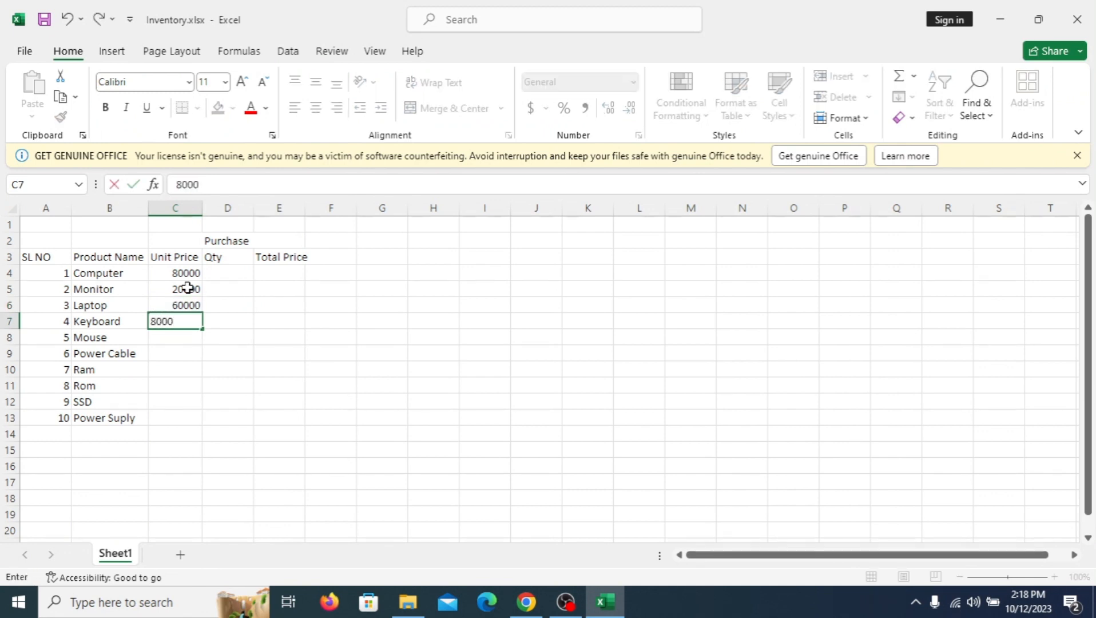
key("BackSpace")
key("Return")
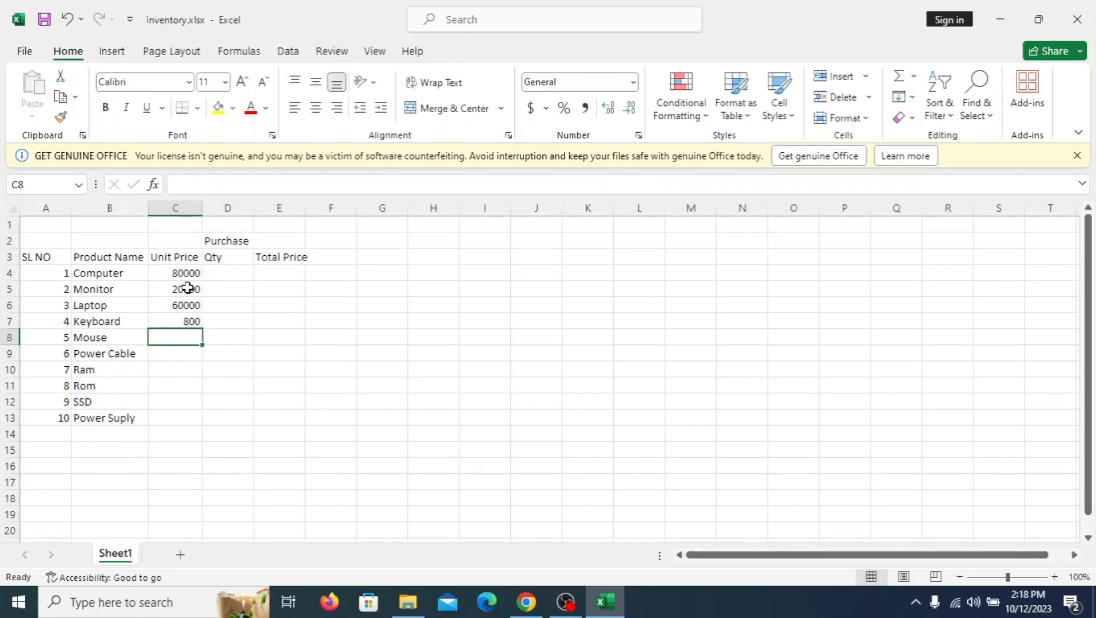
type("400")
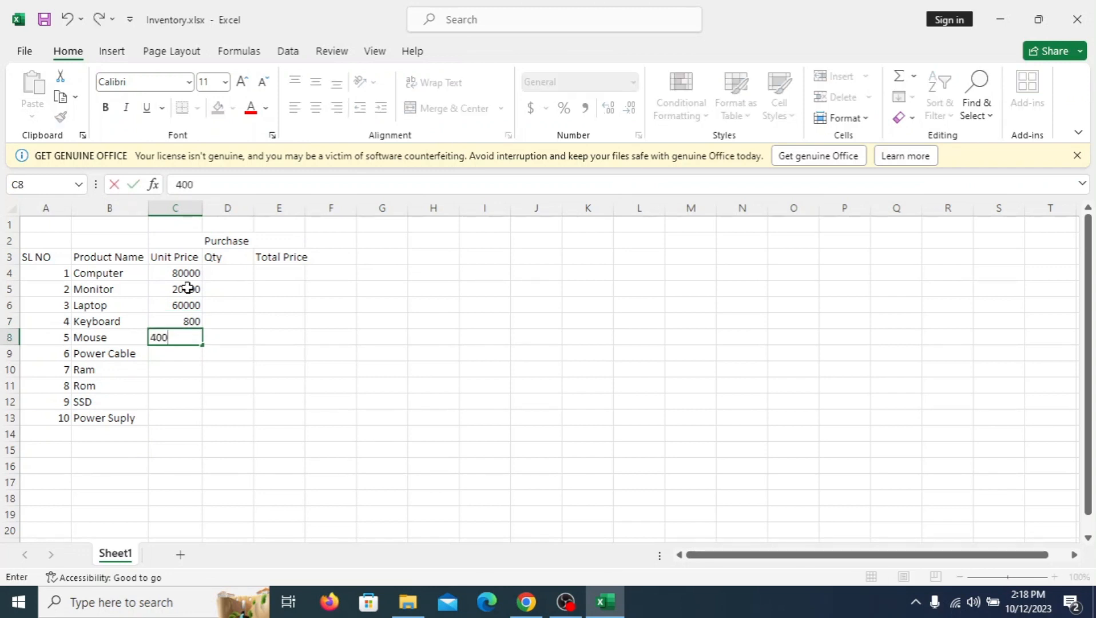
key("Return")
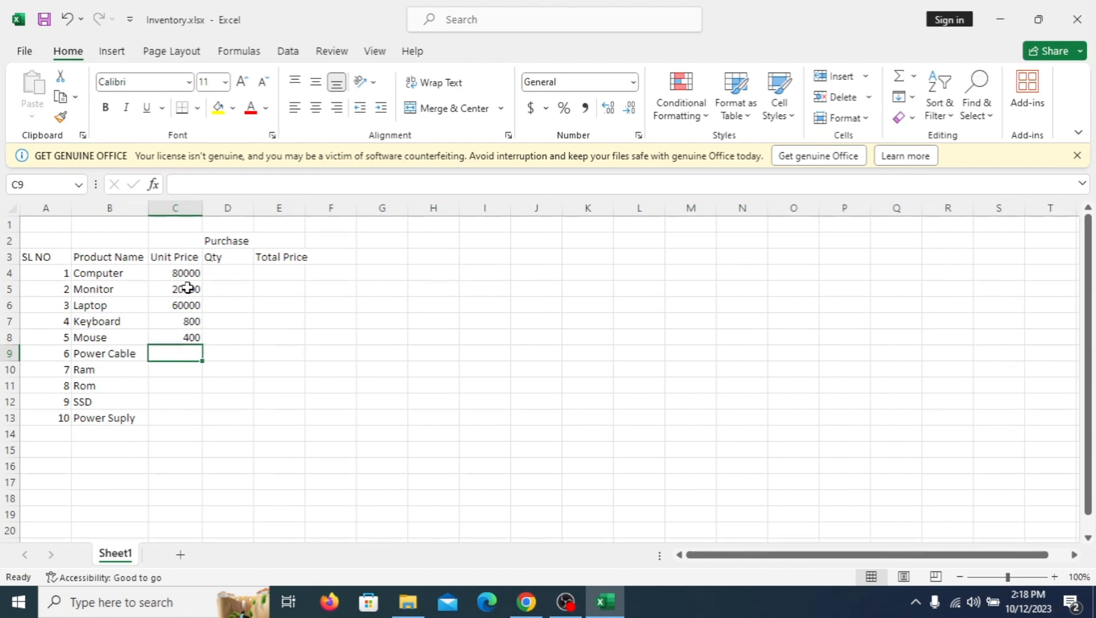
type("100")
key("Return")
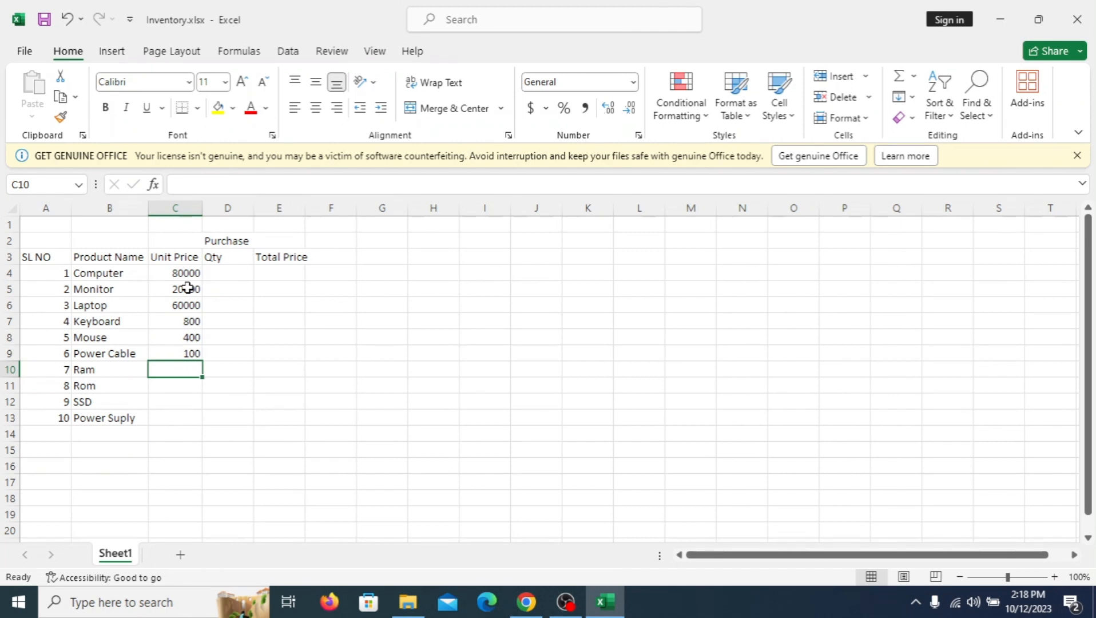
Step: Enter the unit prices 4000 for Ram in C10 and 2000 for Rom in C11
type("4000")
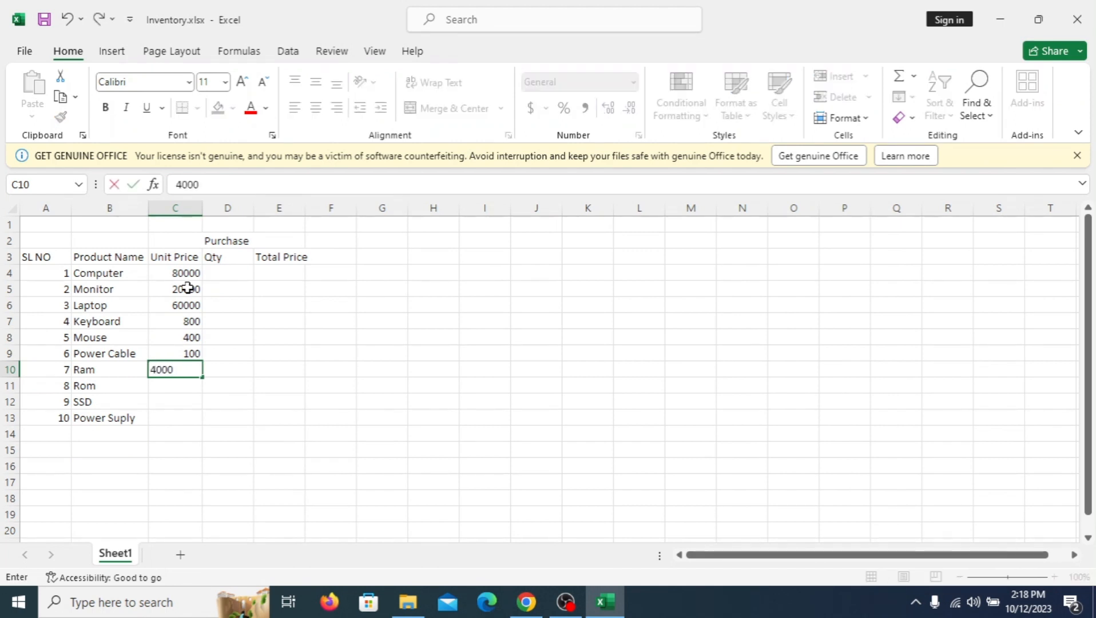
key("Return")
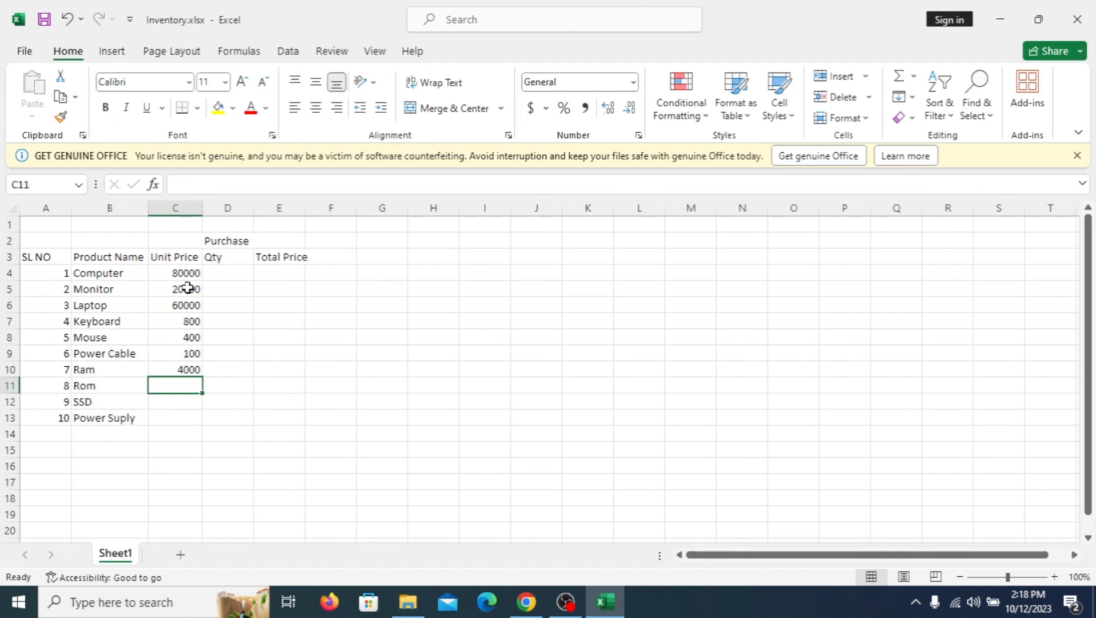
type("5")
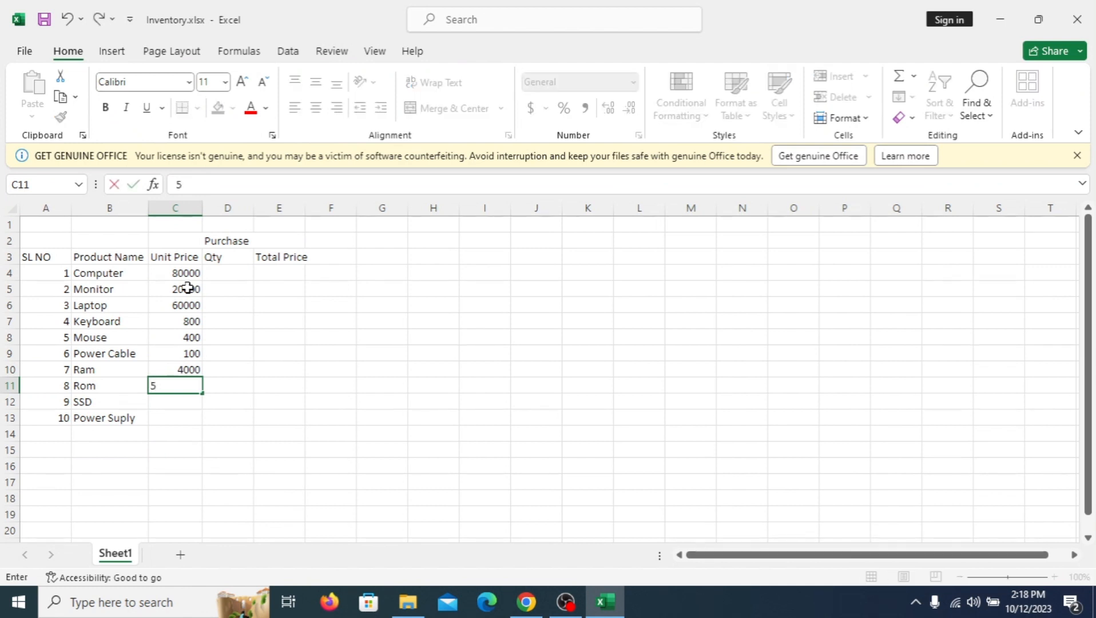
key("BackSpace")
type("2000")
key("Return")
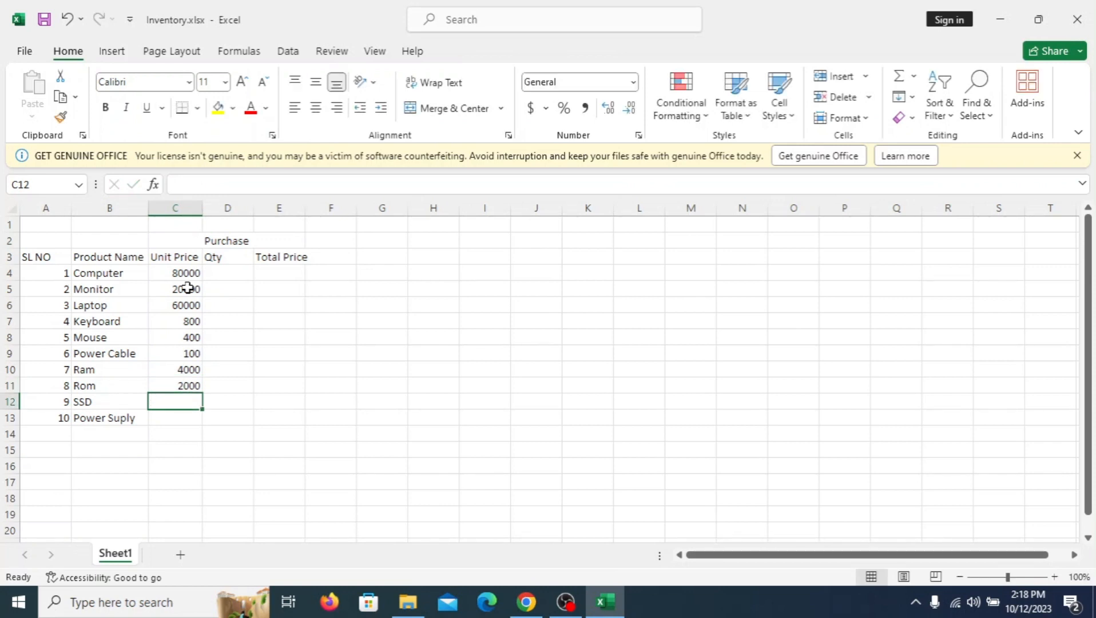
Step: Enter the unit prices 5000 for SSD in C12 and 1500 for Power Suply in C13
type("5000")
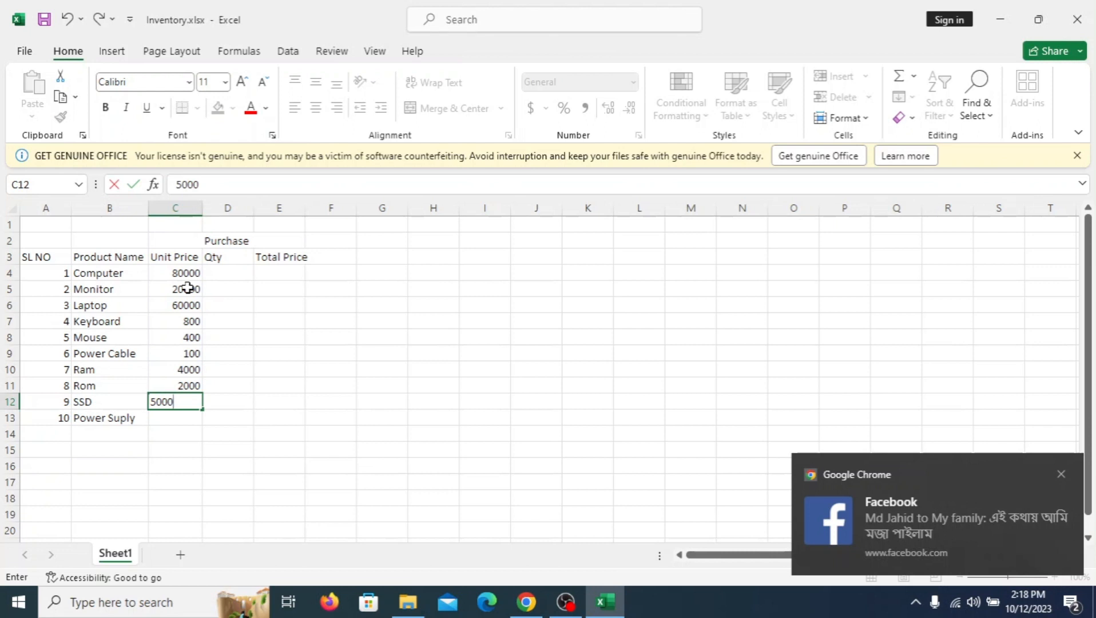
key("Return")
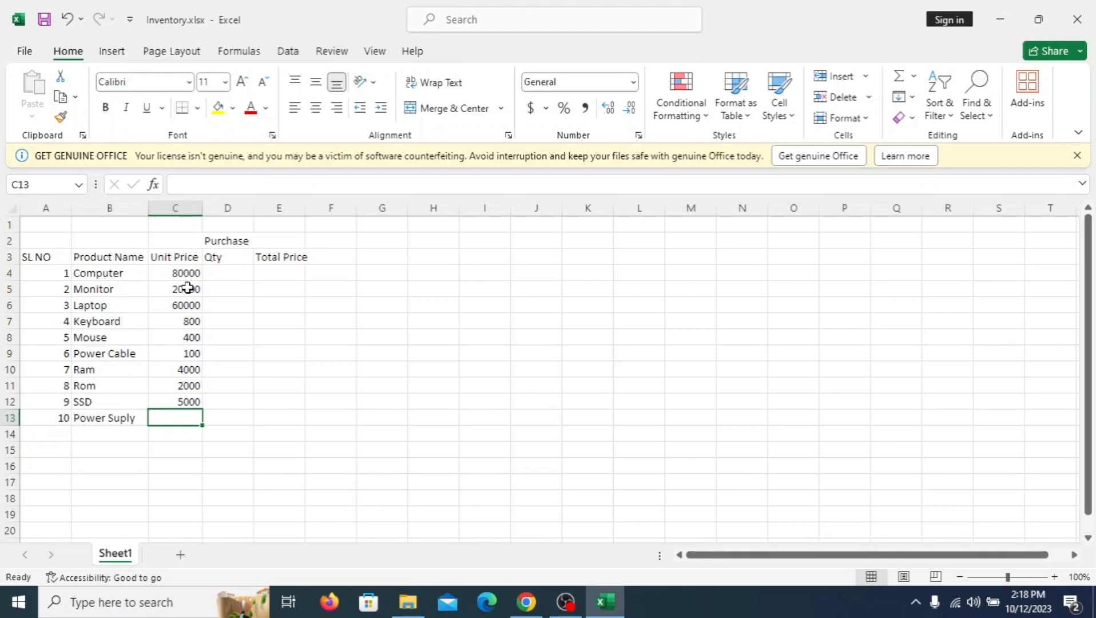
type("1500")
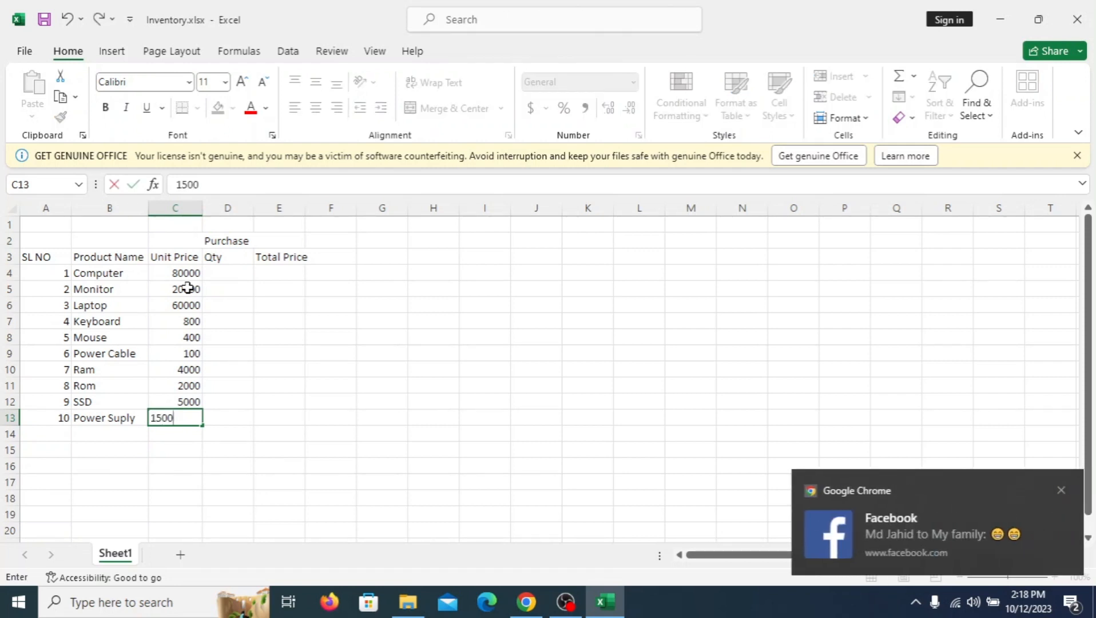
key("Return")
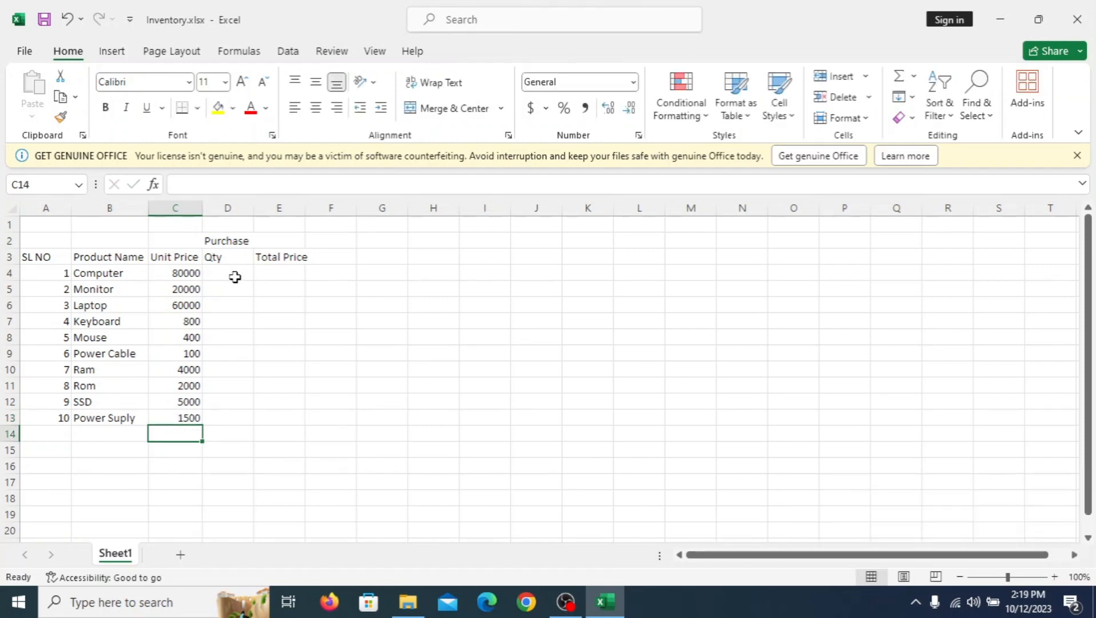
Step: Enter the purchase quantities 50 for Computer, 40 for Monitor and 100 for Laptop in cells D4 to D6
left_click(235, 274)
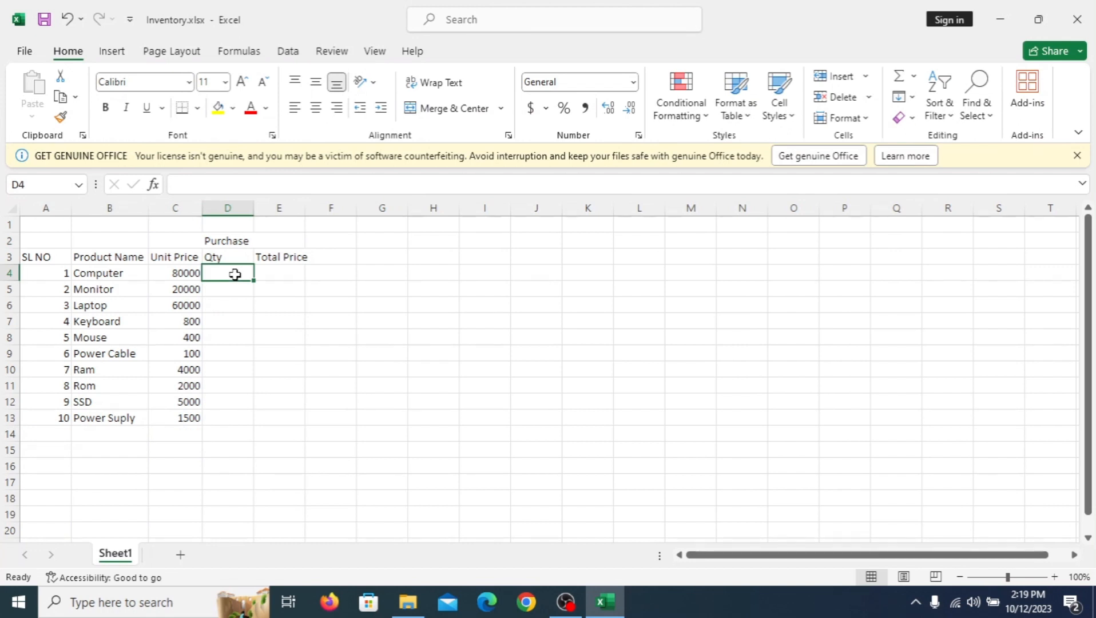
type("50")
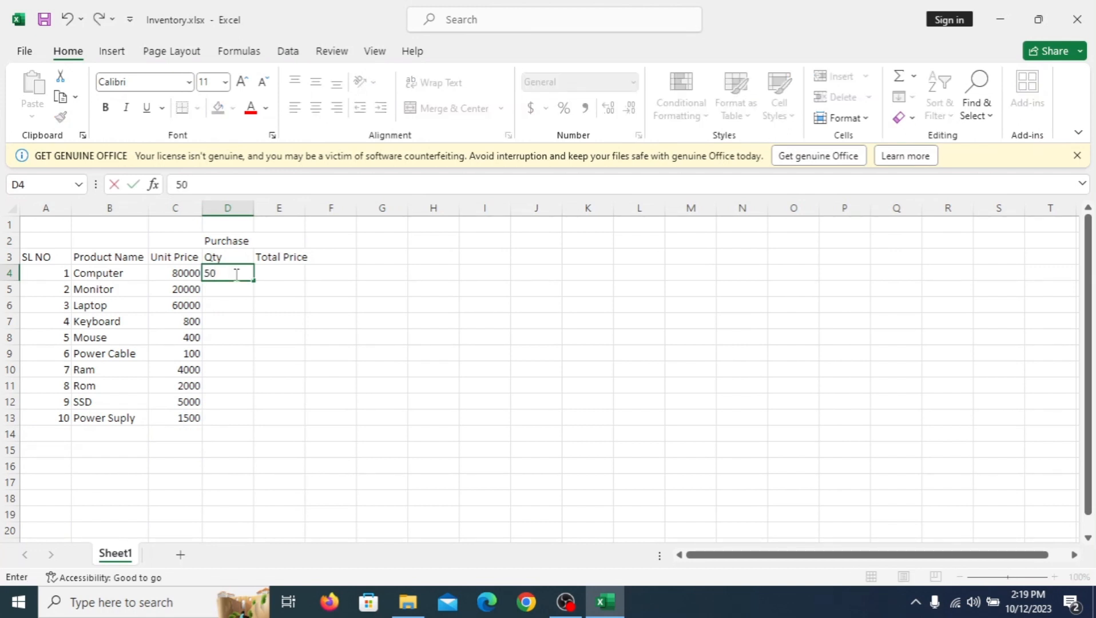
key("Return")
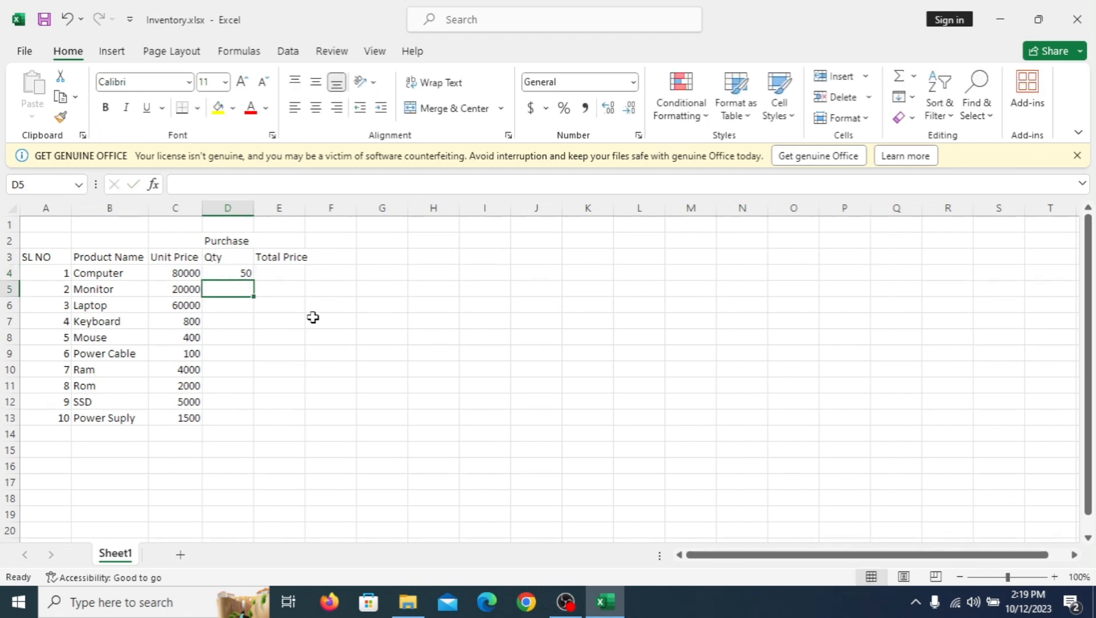
type("40")
key("Return")
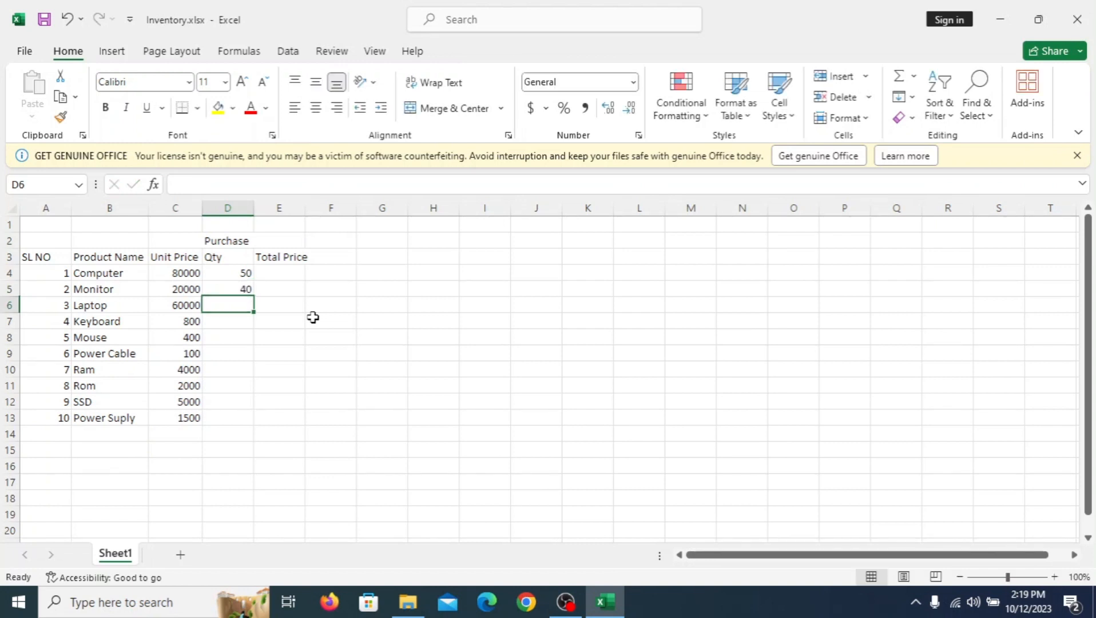
type("100")
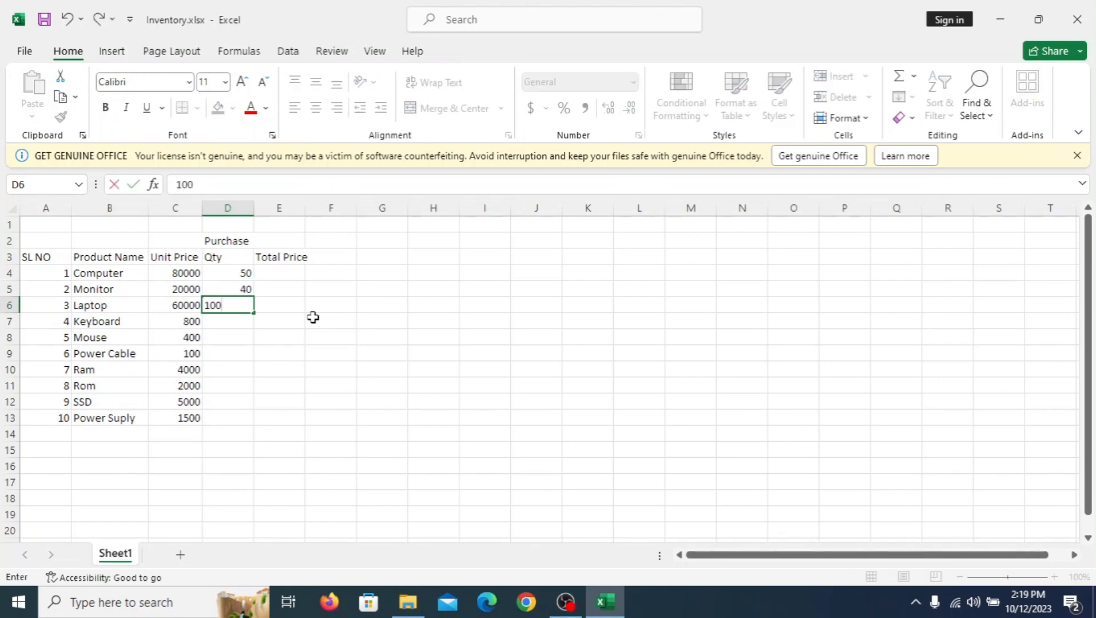
key("Return")
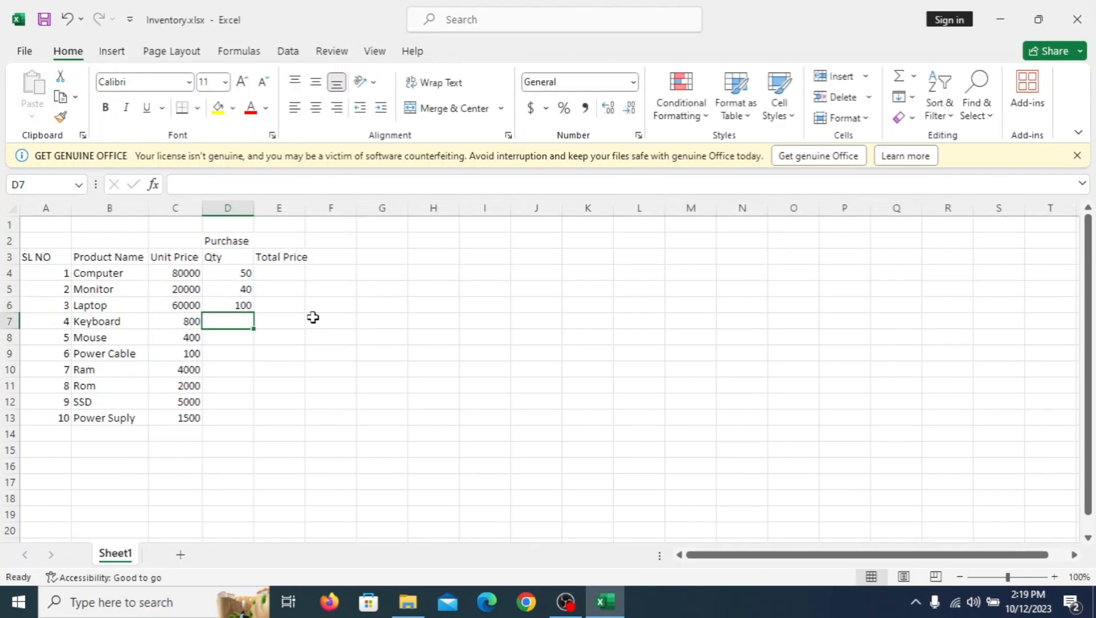
Step: Enter the purchase quantities 60 for Keyboard, 50 for Mouse and 40 for Power Cable in cells D7 to D9
type("60")
key("Return")
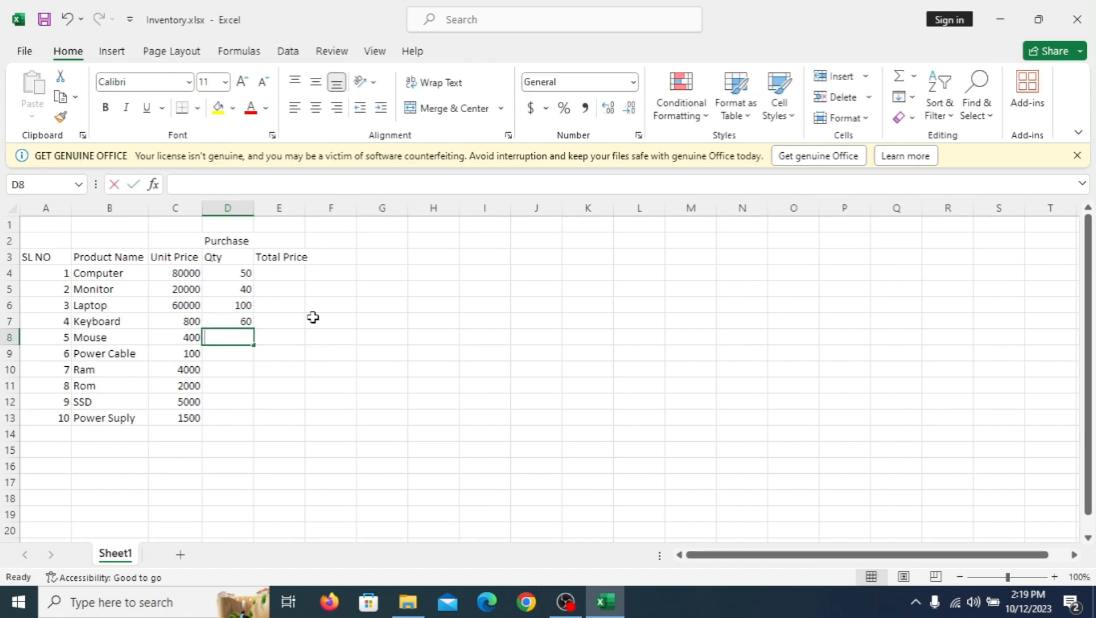
type("50")
key("Return")
type("40")
key("Return")
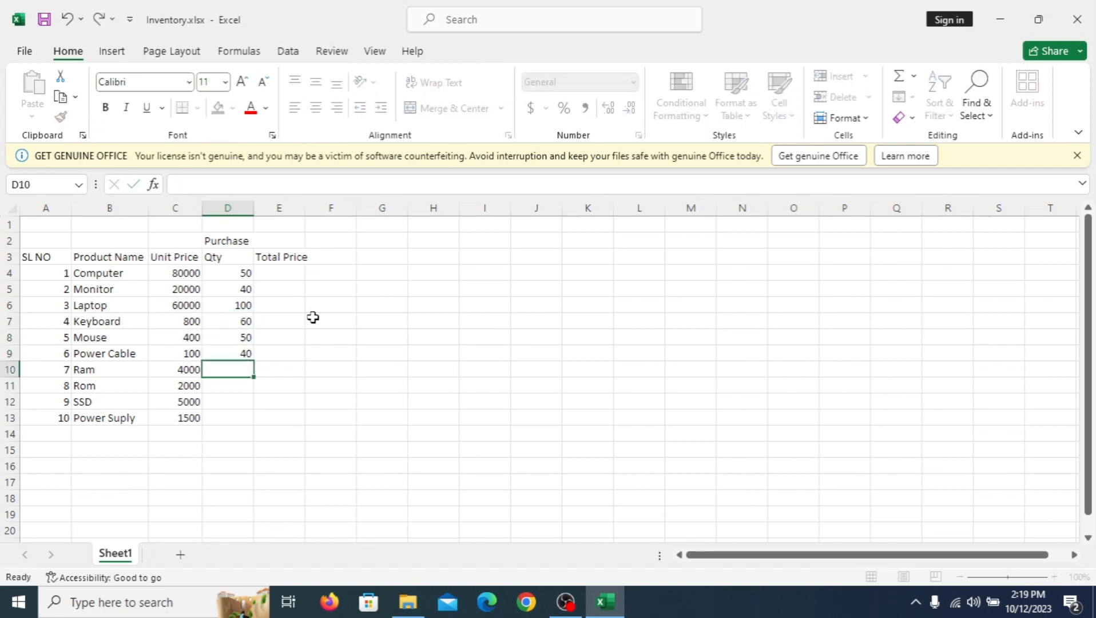
Step: Enter the purchase quantities 50 for Ram, 80 for Rom, 60 for SSD and 40 for Power Suply in D10 to D13
type("50")
key("Return")
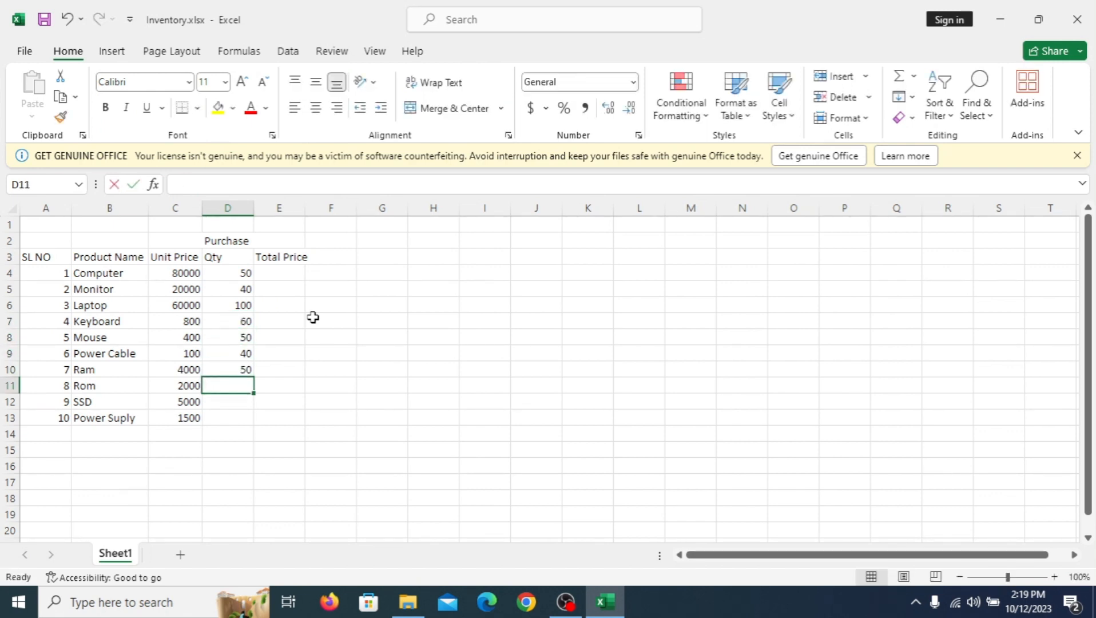
type("80")
key("Return")
type("60")
key("Return")
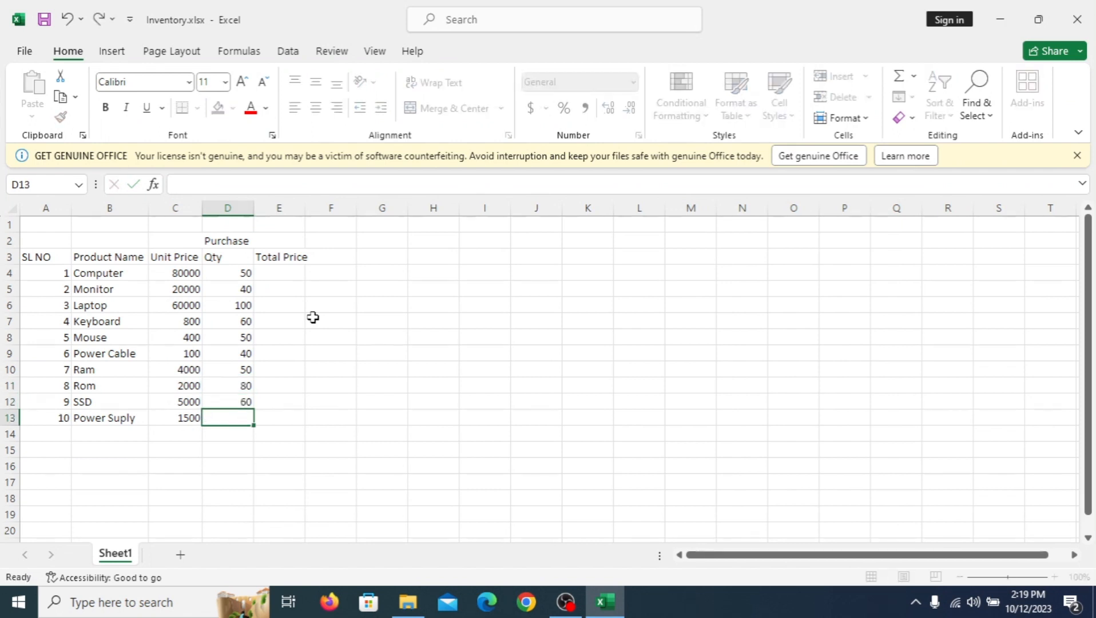
type("40")
key("Return")
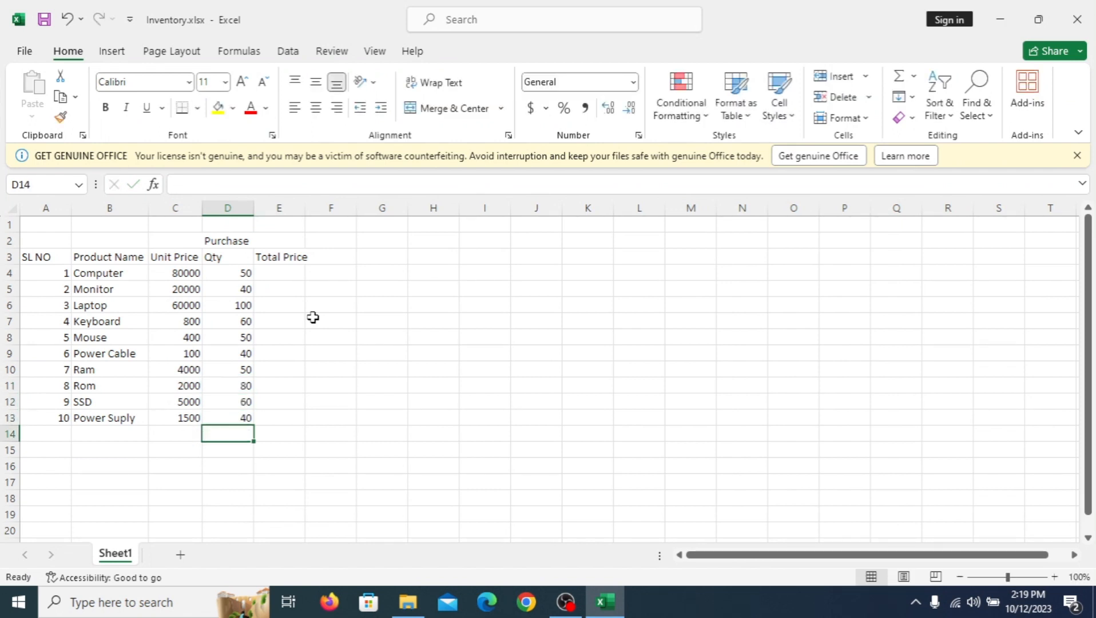
Step: Widen column E slightly so that the Total Price heading fits
left_click(276, 272)
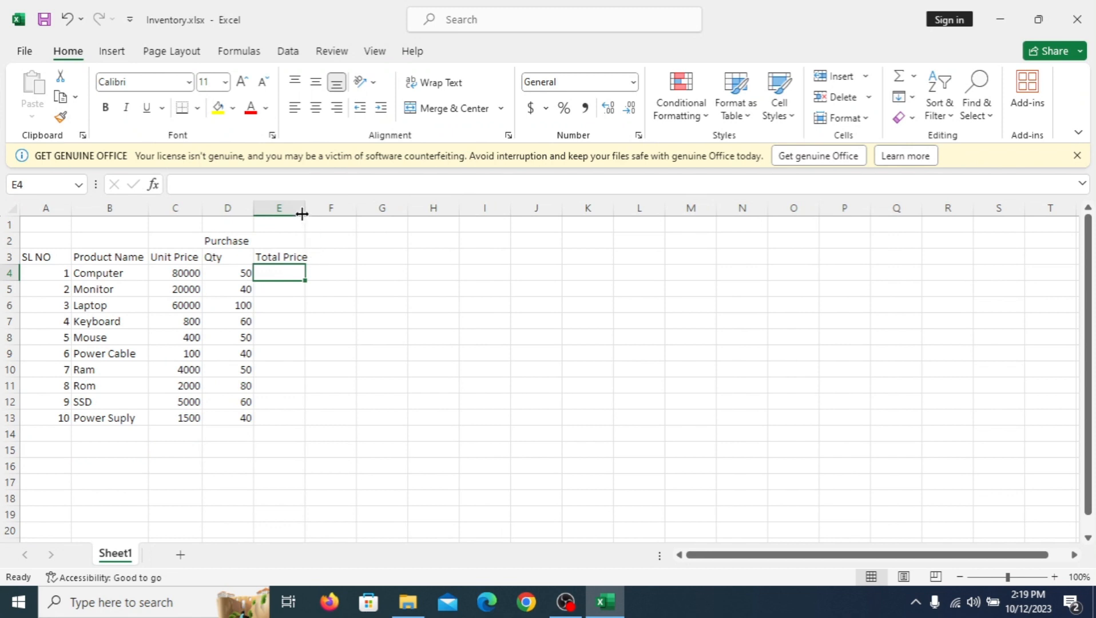
left_click_drag(302, 213, 312, 213)
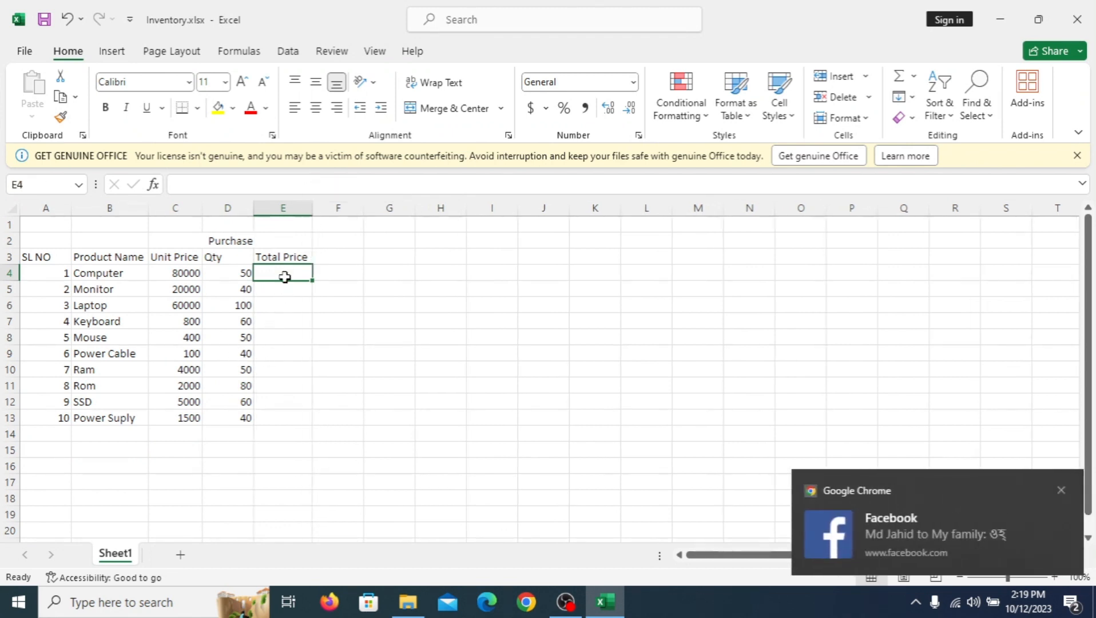
left_click(297, 290)
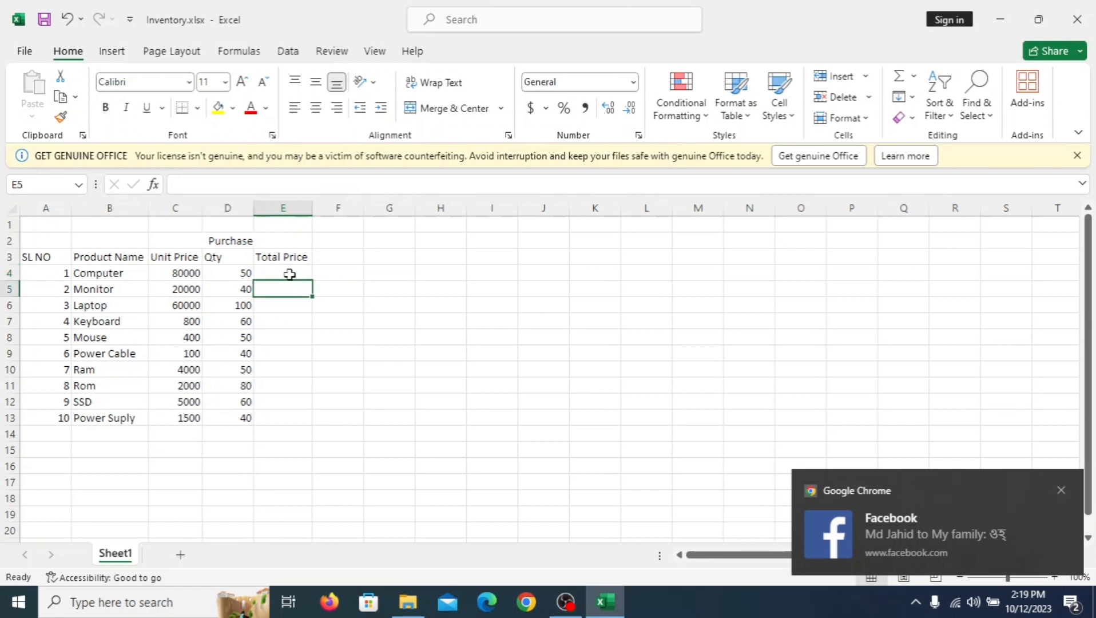
Step: Calculate the Computer total price in E4 with =C4*D4 and fill the formula down to E13
left_click(289, 274)
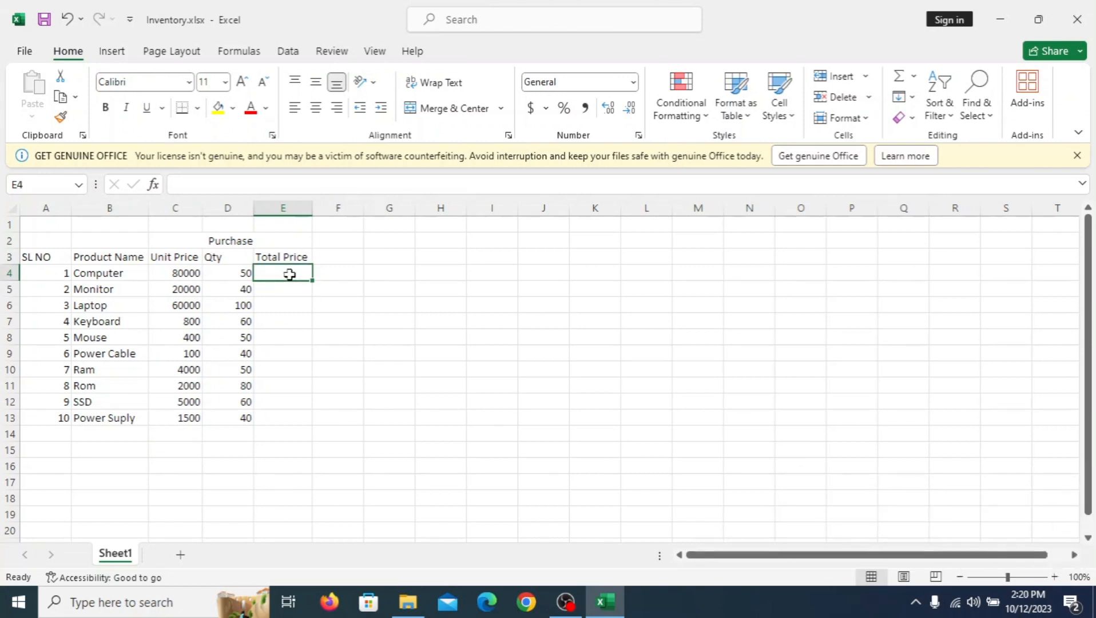
type("=")
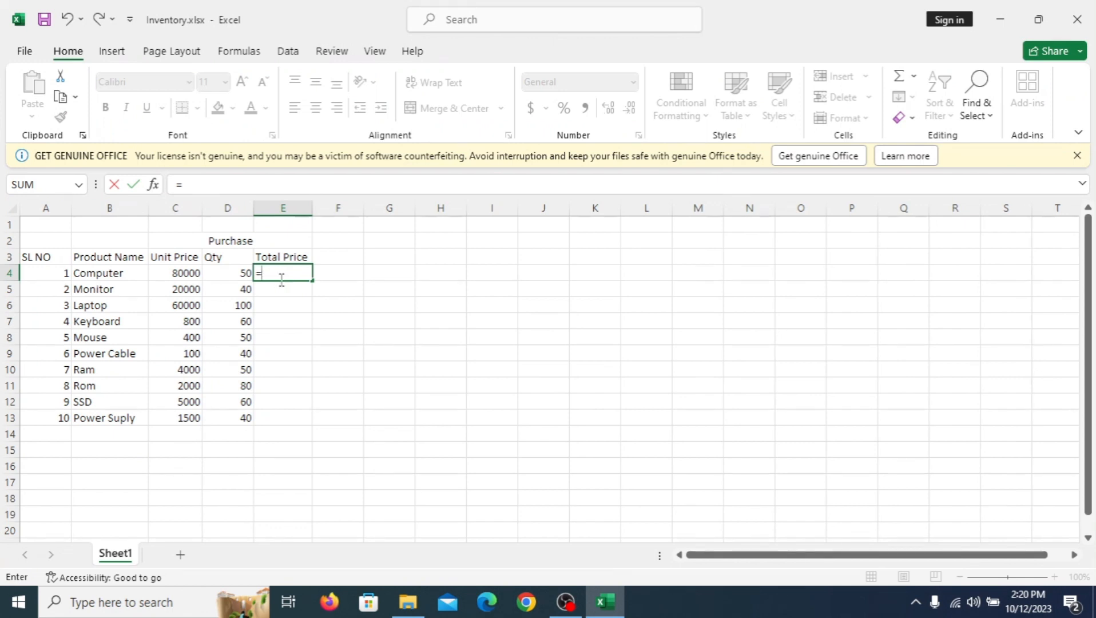
left_click(186, 274)
type("*")
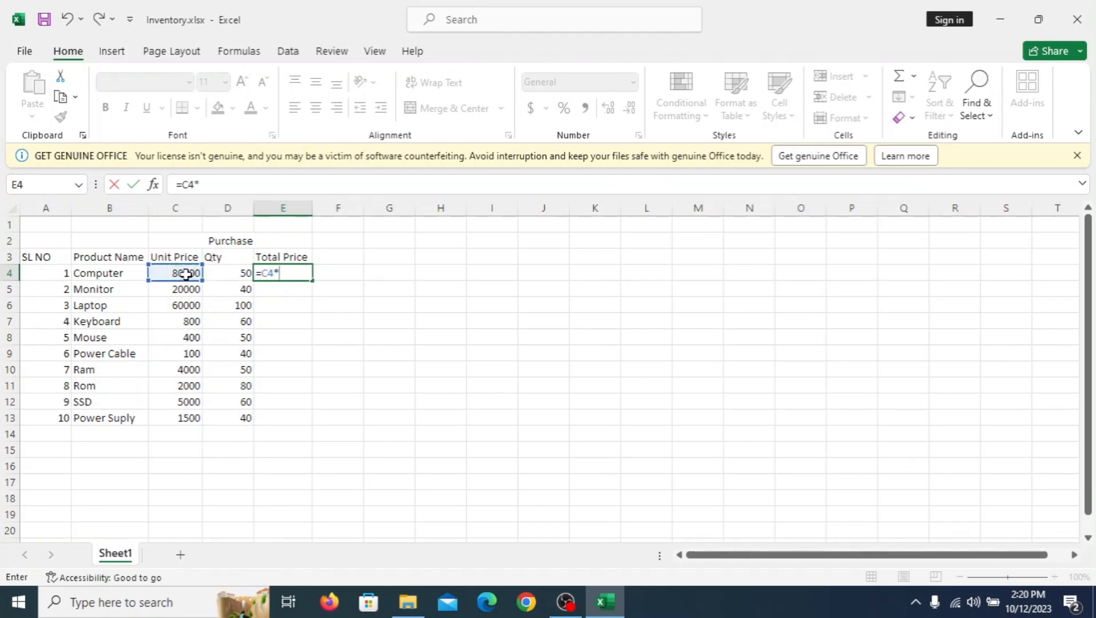
left_click(238, 274)
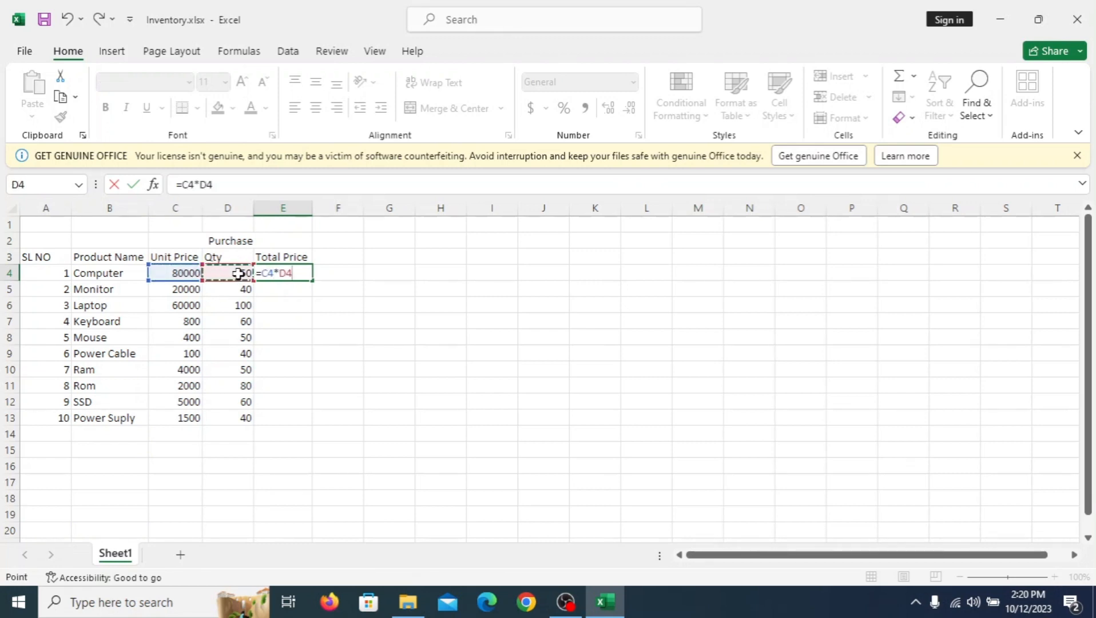
key("Return")
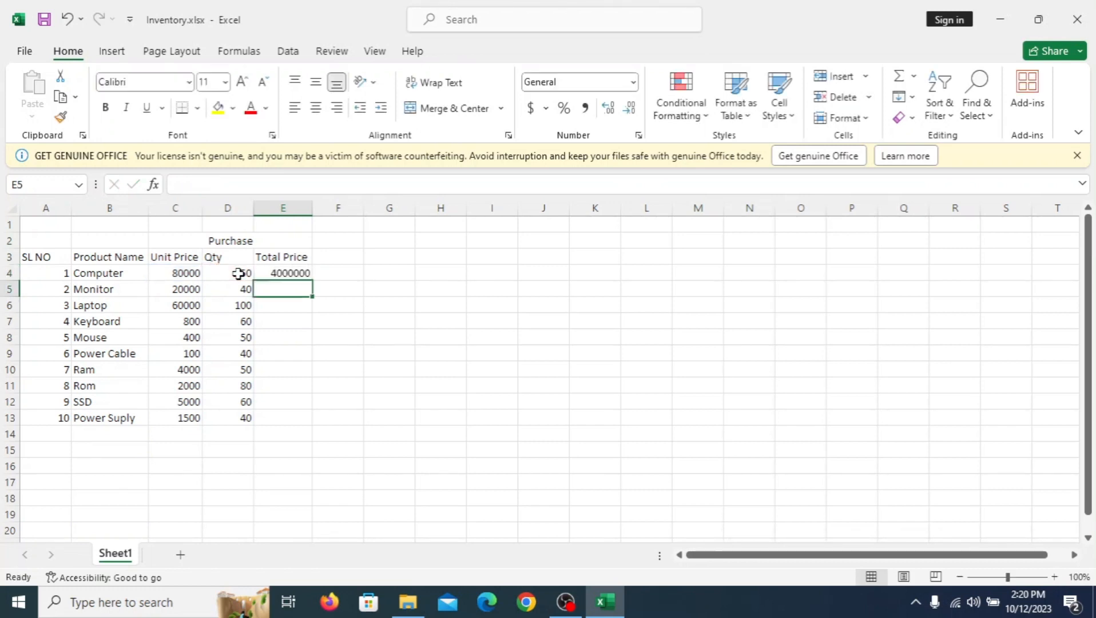
left_click(286, 273)
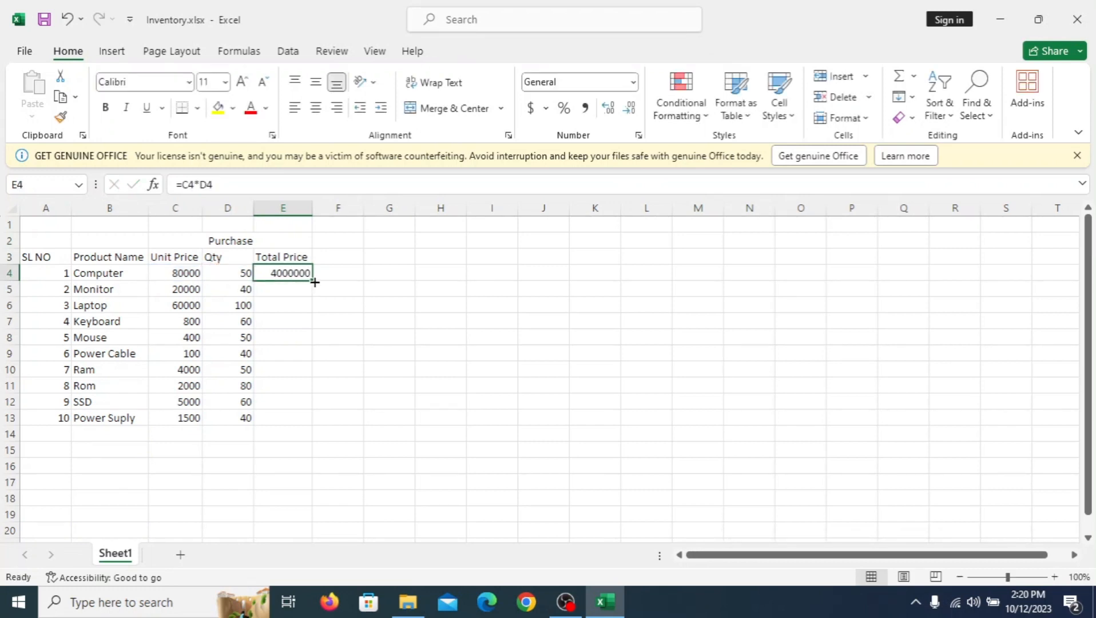
left_click_drag(313, 281, 309, 422)
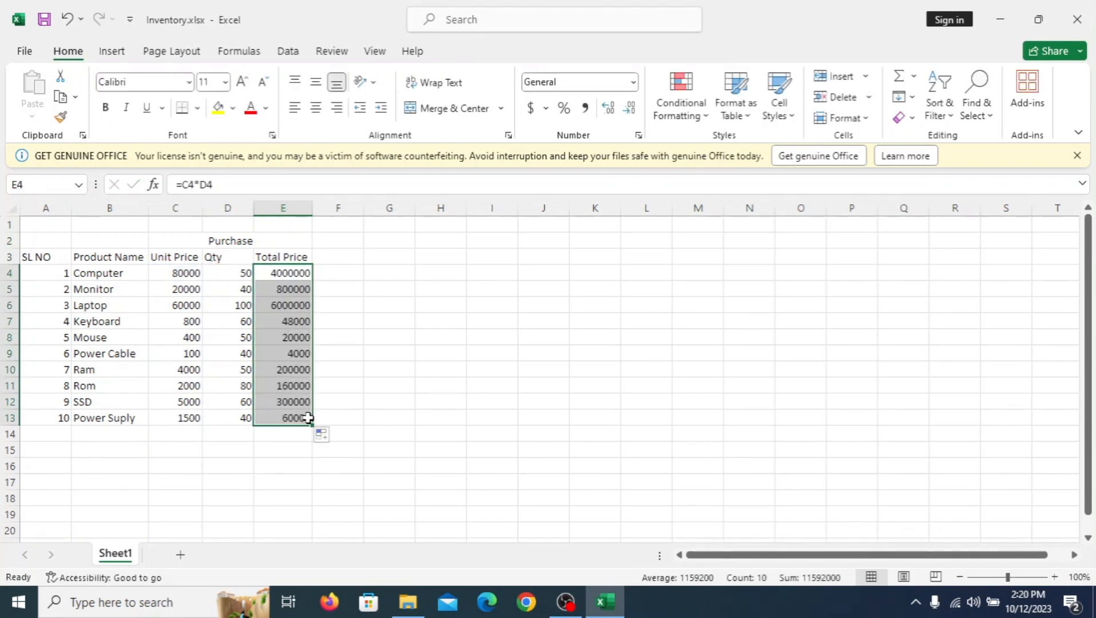
Step: Merge and center cells F2 to H2 above the three columns following the Purchase section
left_click(353, 258)
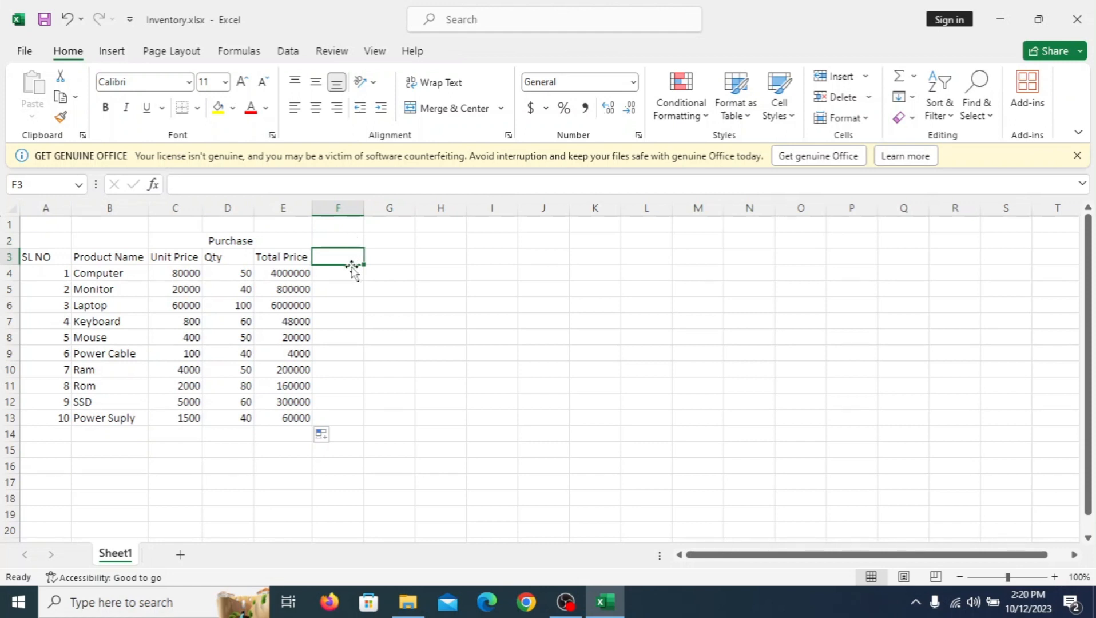
left_click_drag(350, 239, 418, 237)
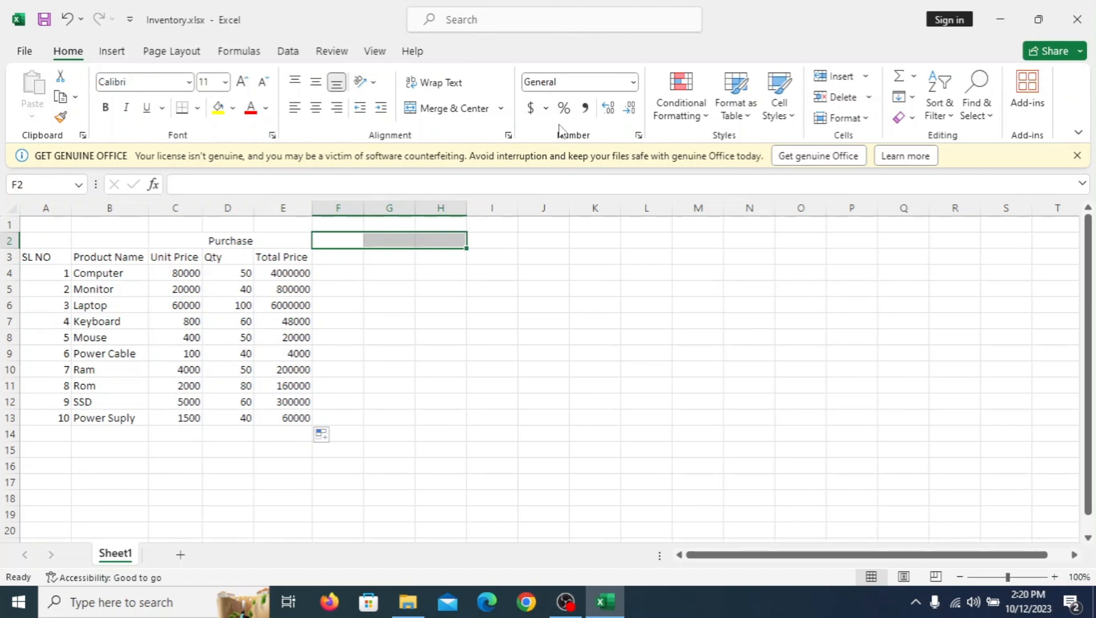
left_click(458, 109)
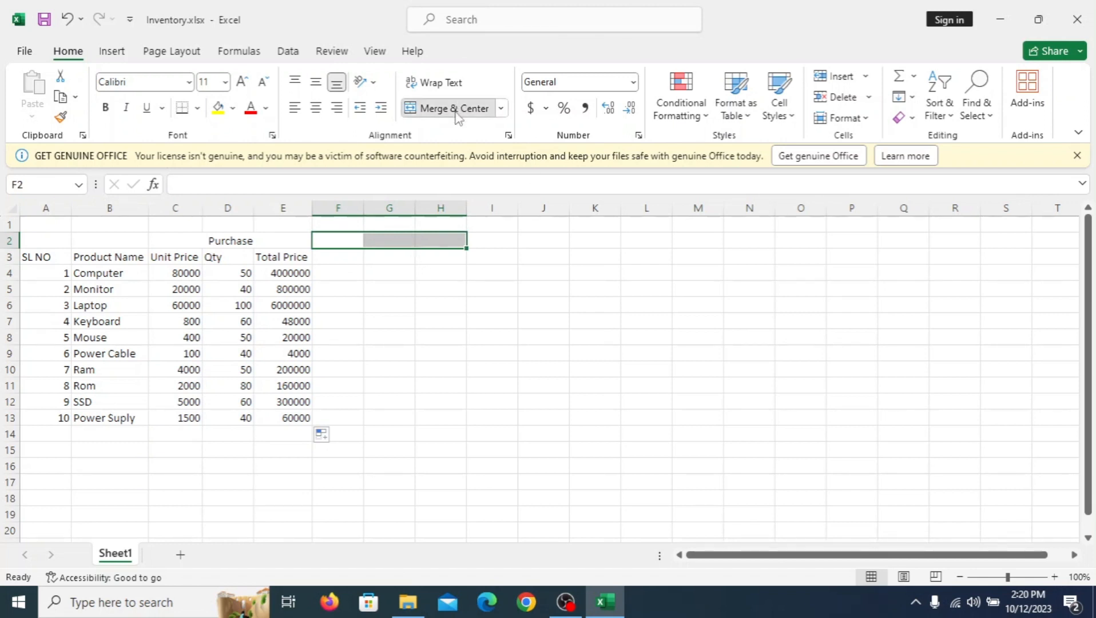
Step: Enter the column heading Unit Price in cell F3
left_click(345, 258)
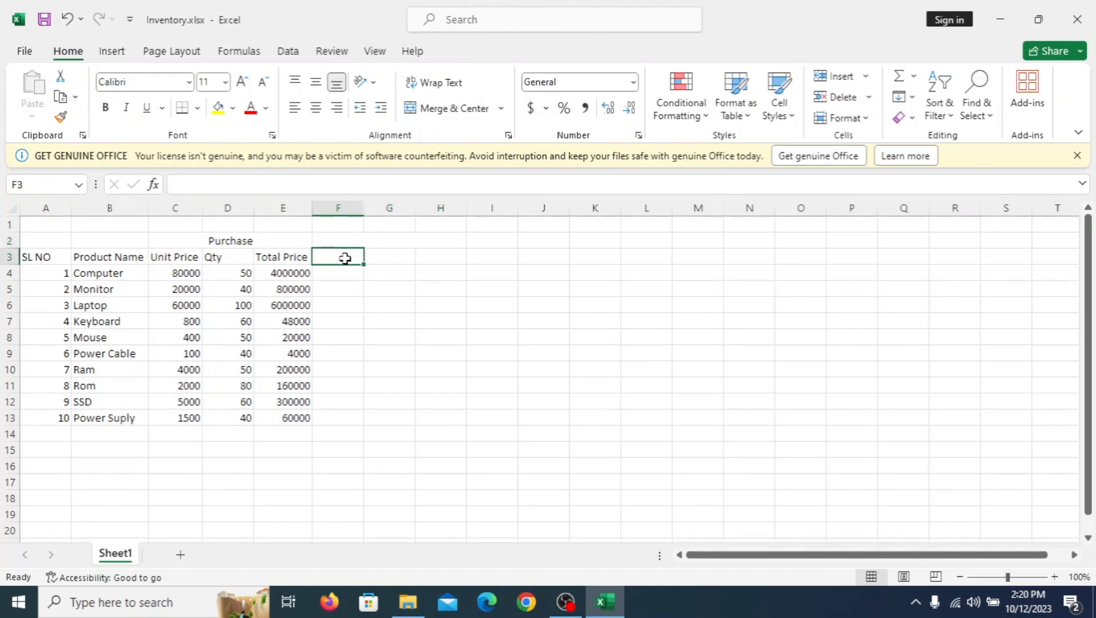
type("Unit")
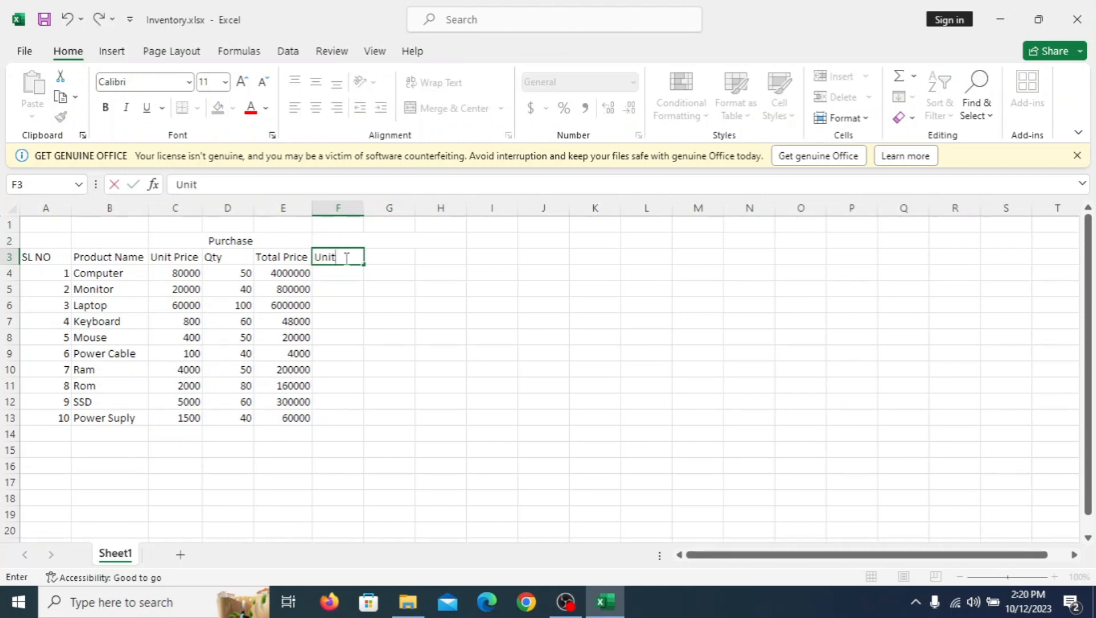
type(" Price")
left_click(429, 273)
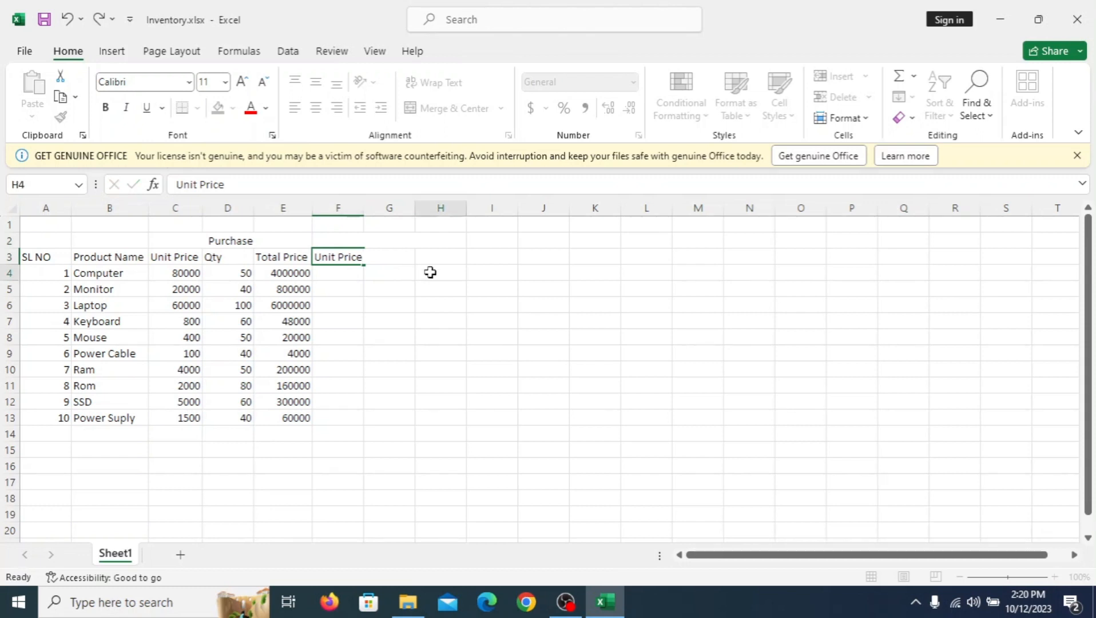
Step: Enter the column headings Qty in G3 and Total Price in H3
left_click(405, 254)
type("Qty")
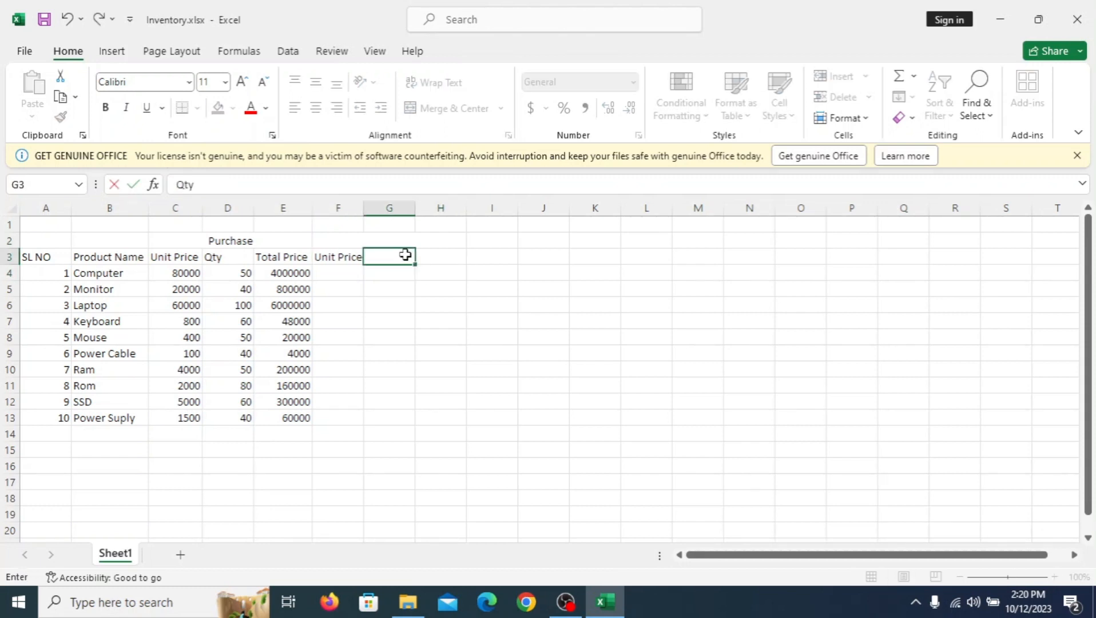
key("Tab")
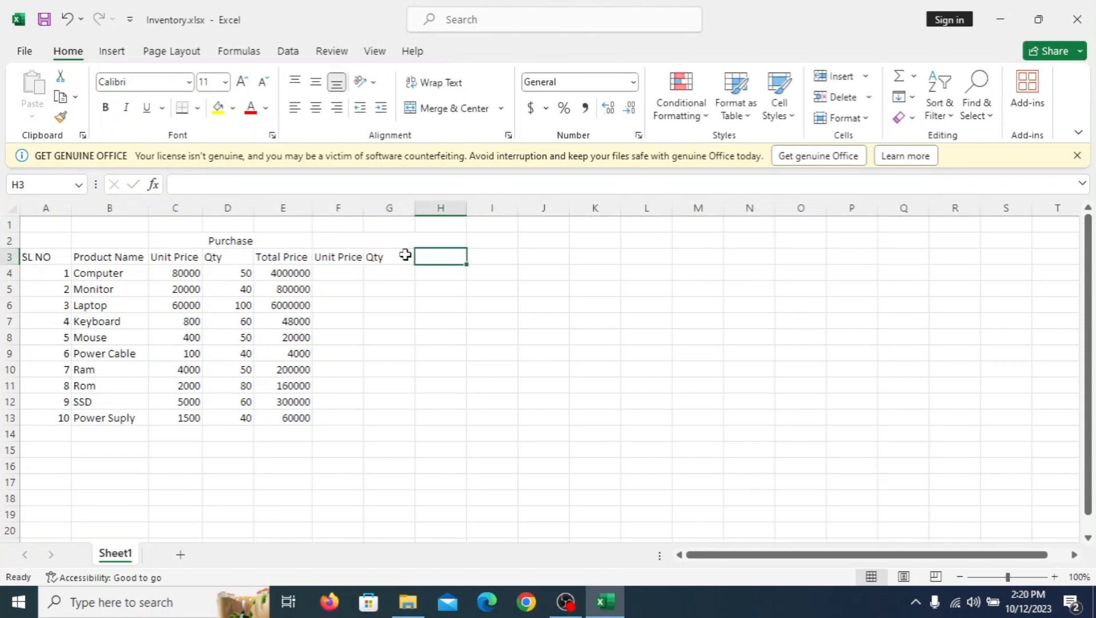
type("Total")
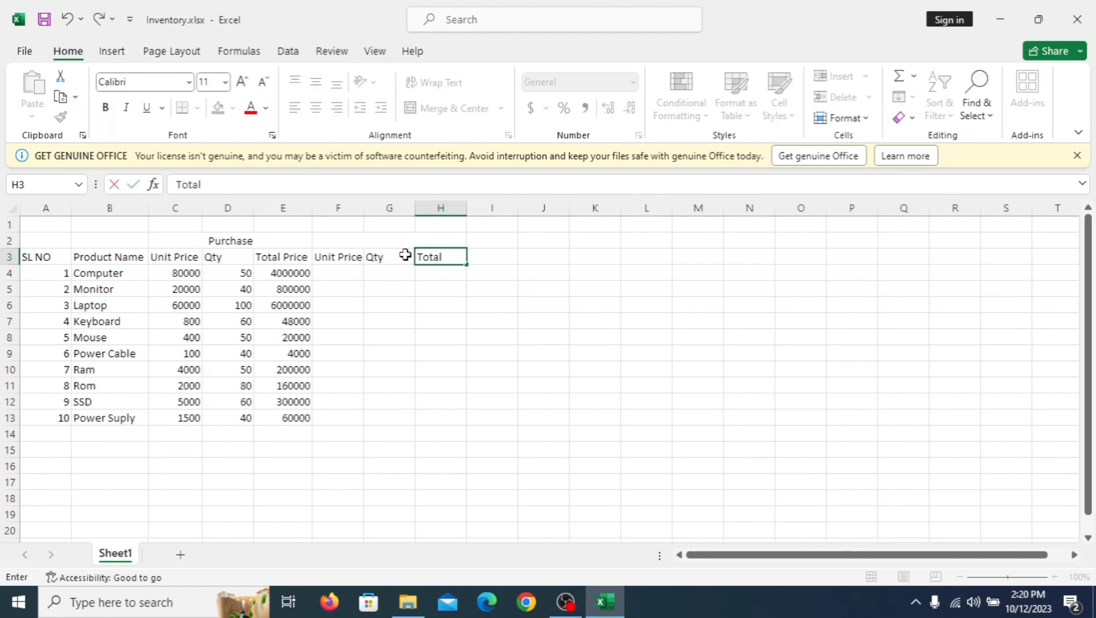
type(" Price")
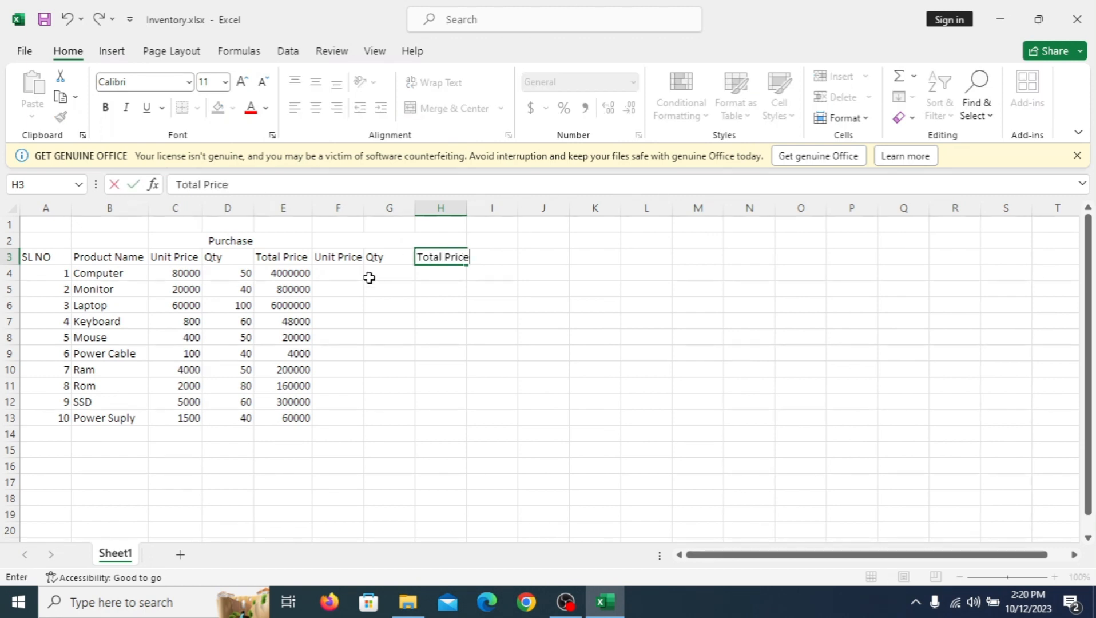
Step: Enter the section heading Sales in the merged cell F2:H2
left_click_drag(337, 241, 440, 241)
type("Sales")
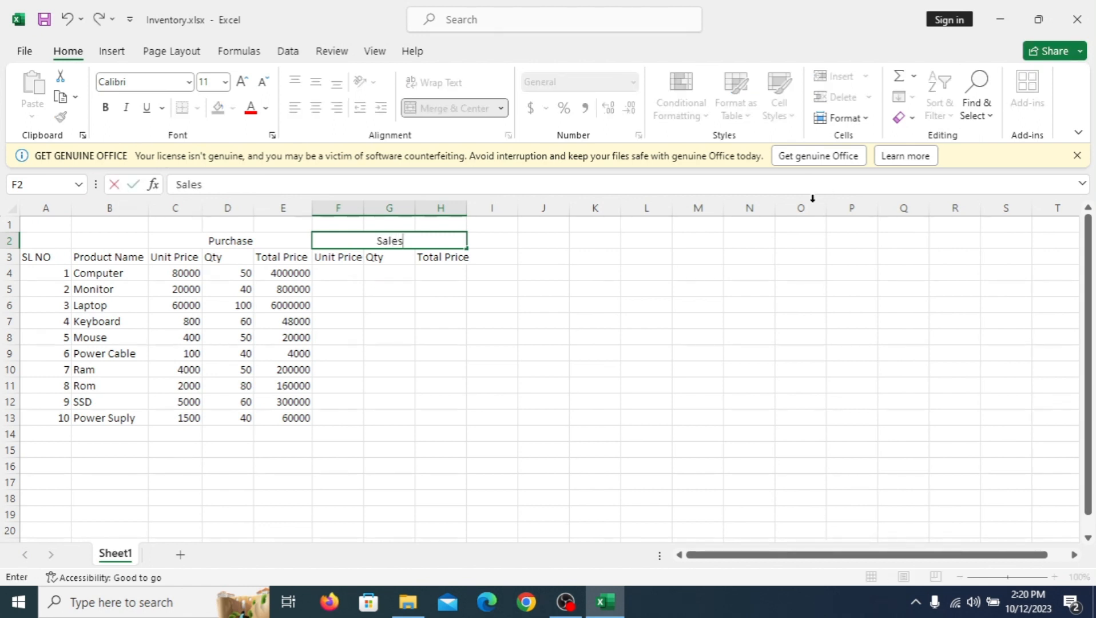
left_click(488, 277)
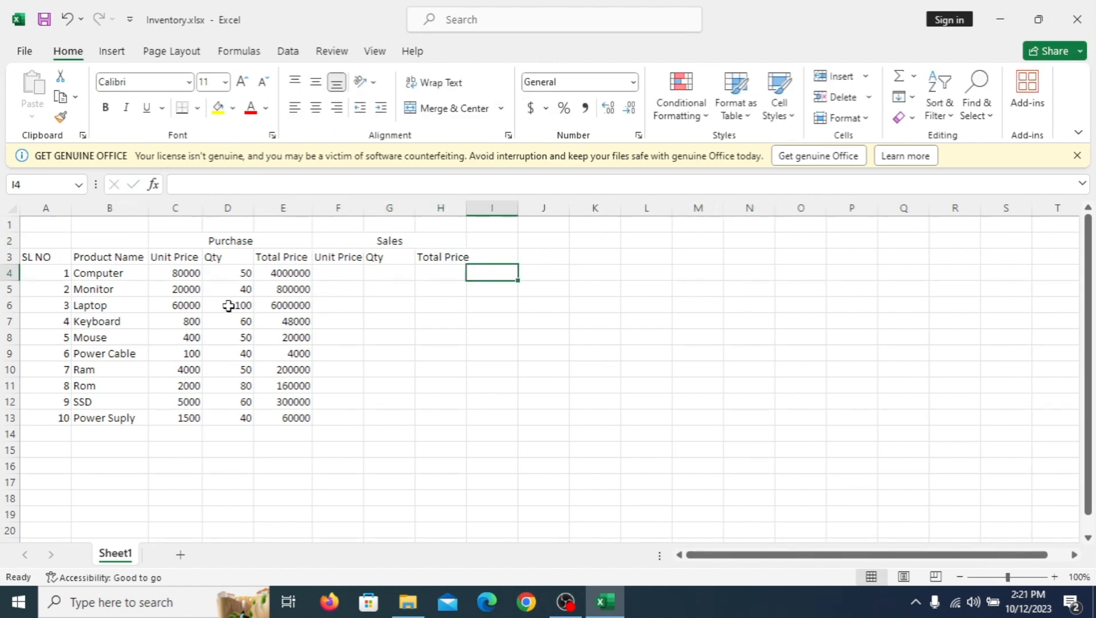
Step: Enter the Sales unit prices 90000 for Computer, 23000 for Monitor and 70000 for Laptop in cells F4 to F6
left_click(342, 272)
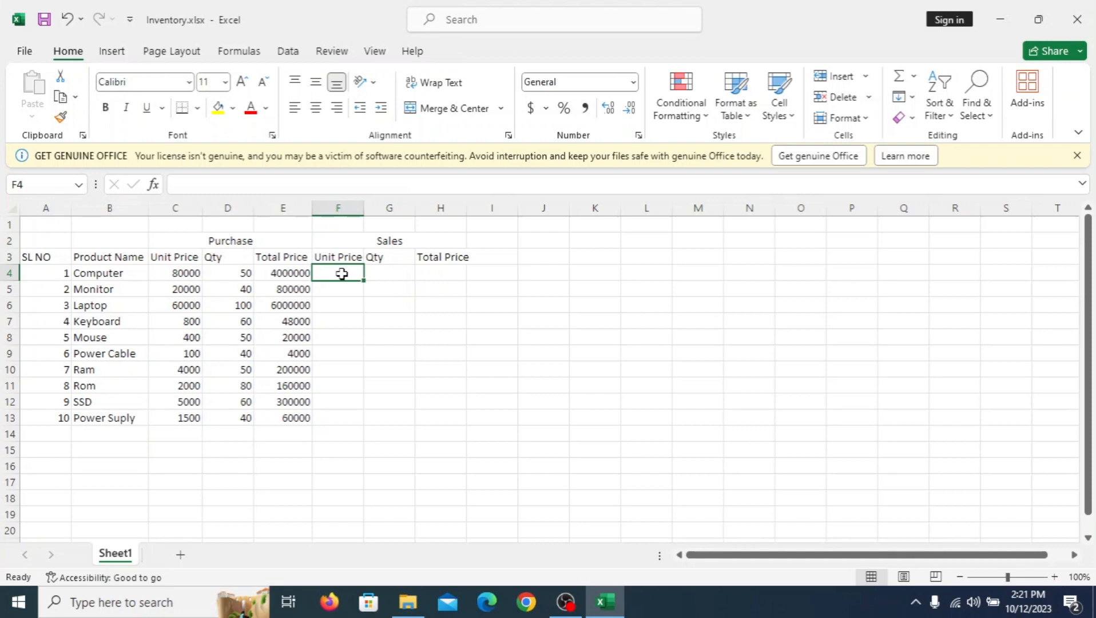
type("90000")
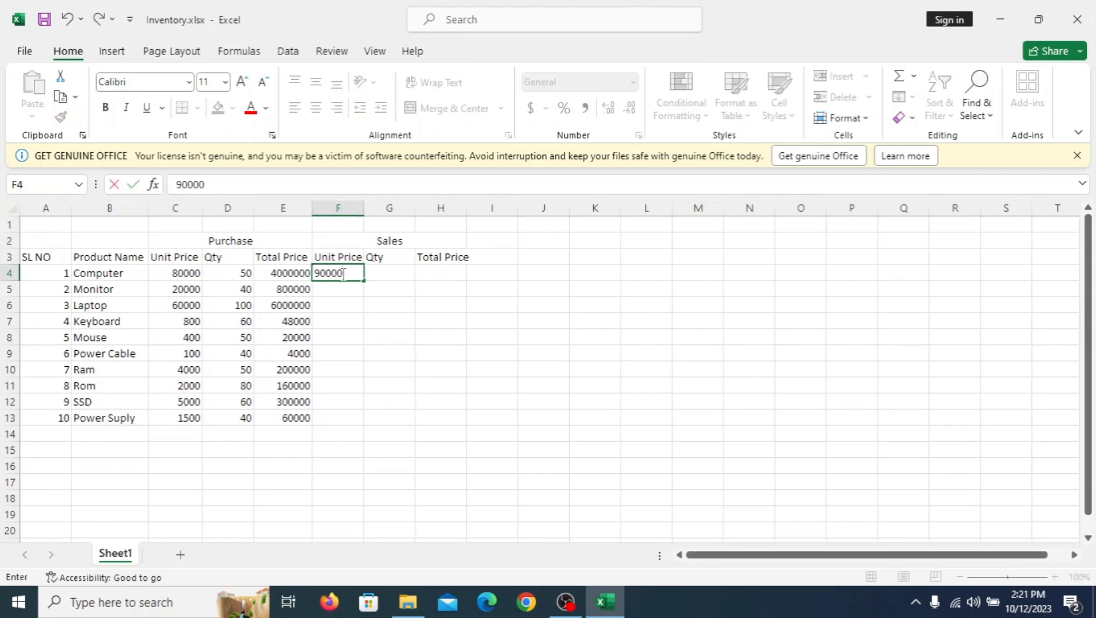
key("Return")
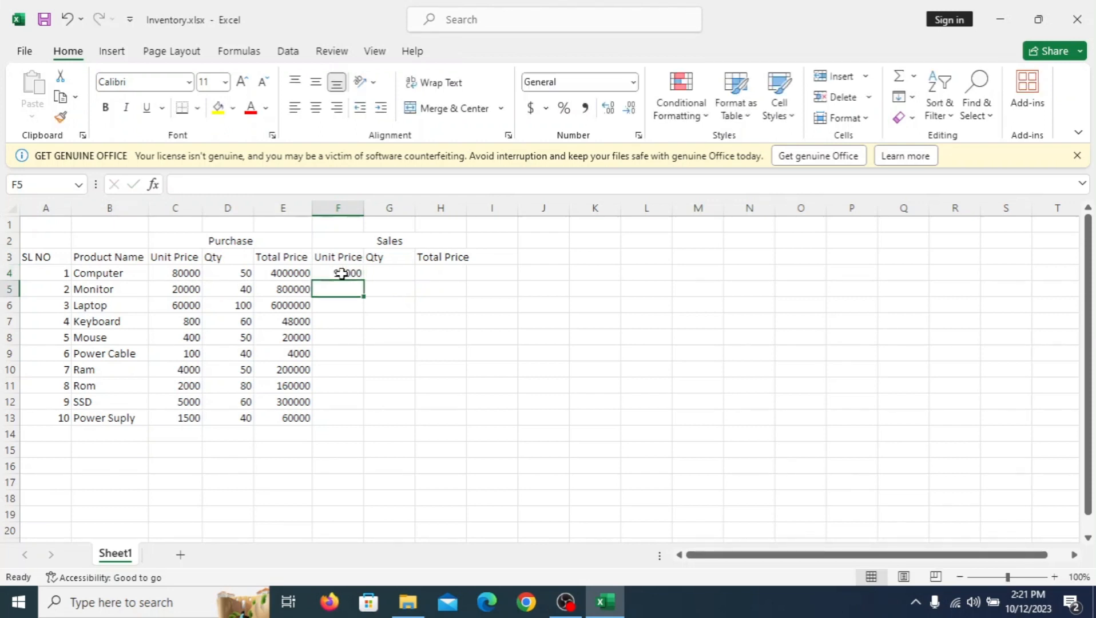
type("23000")
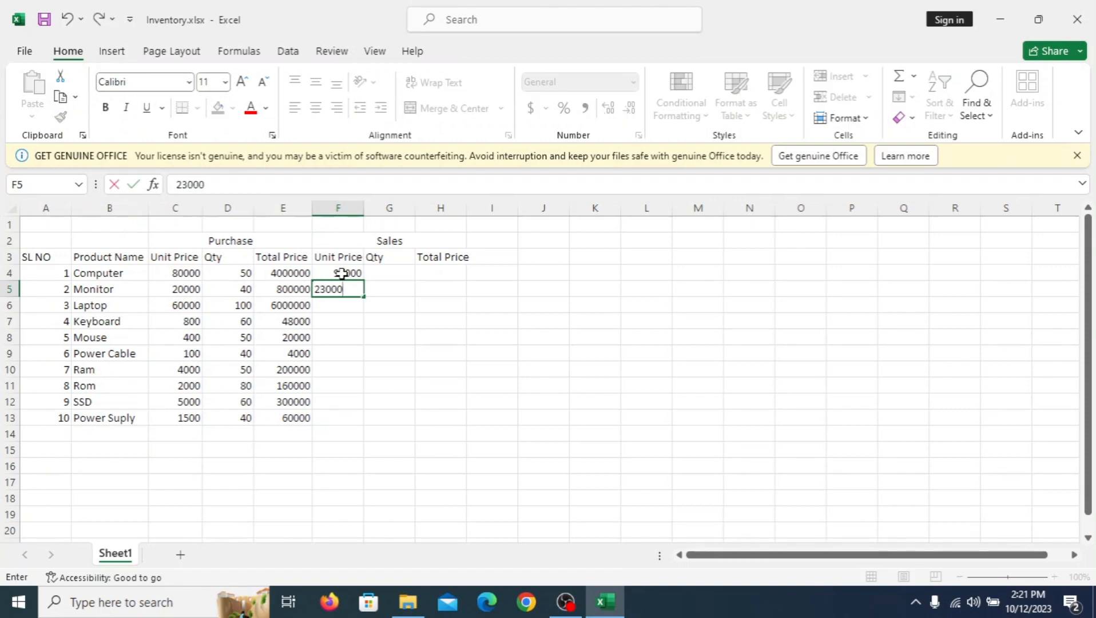
key("Return")
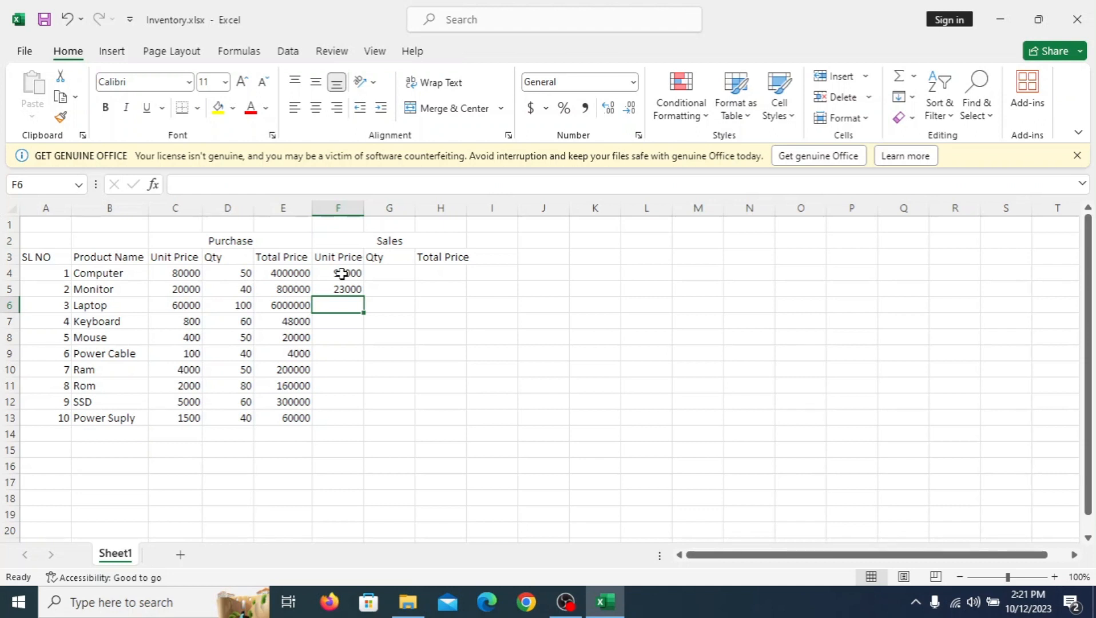
type("70000")
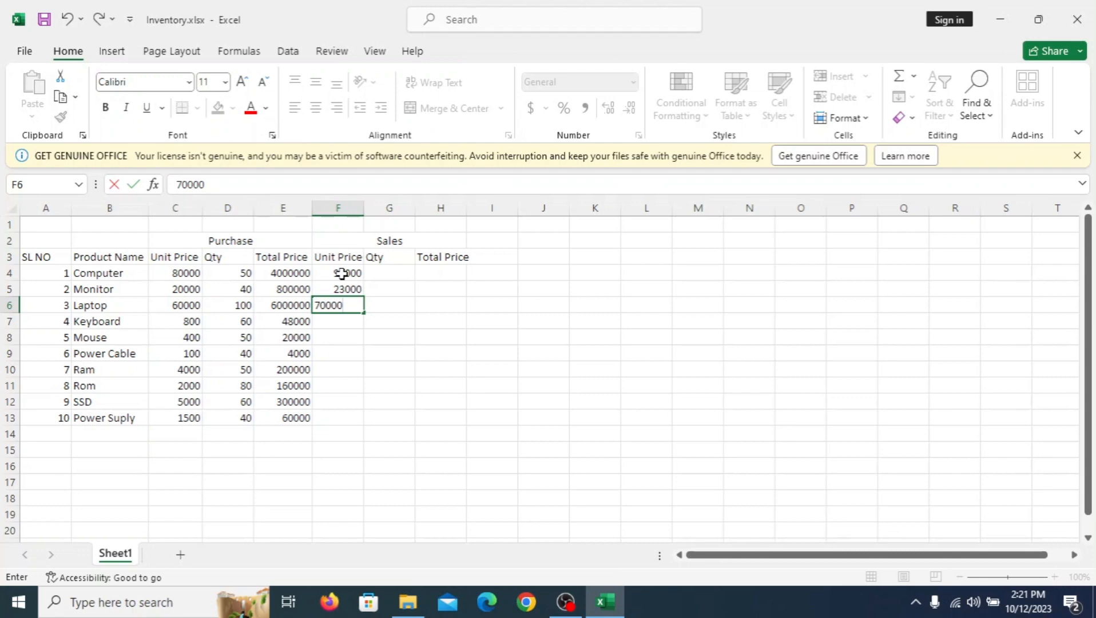
key("Return")
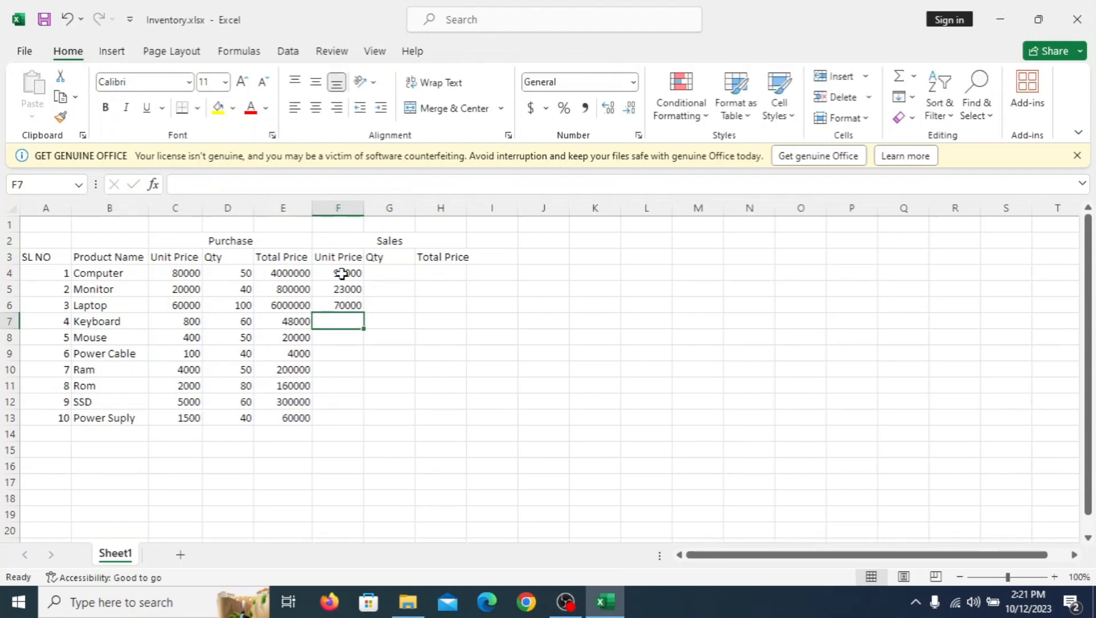
Step: Enter the Sales unit prices 900 for Keyboard, 500 for Mouse and 120 for Power Cable in cells F7 to F9
type("900")
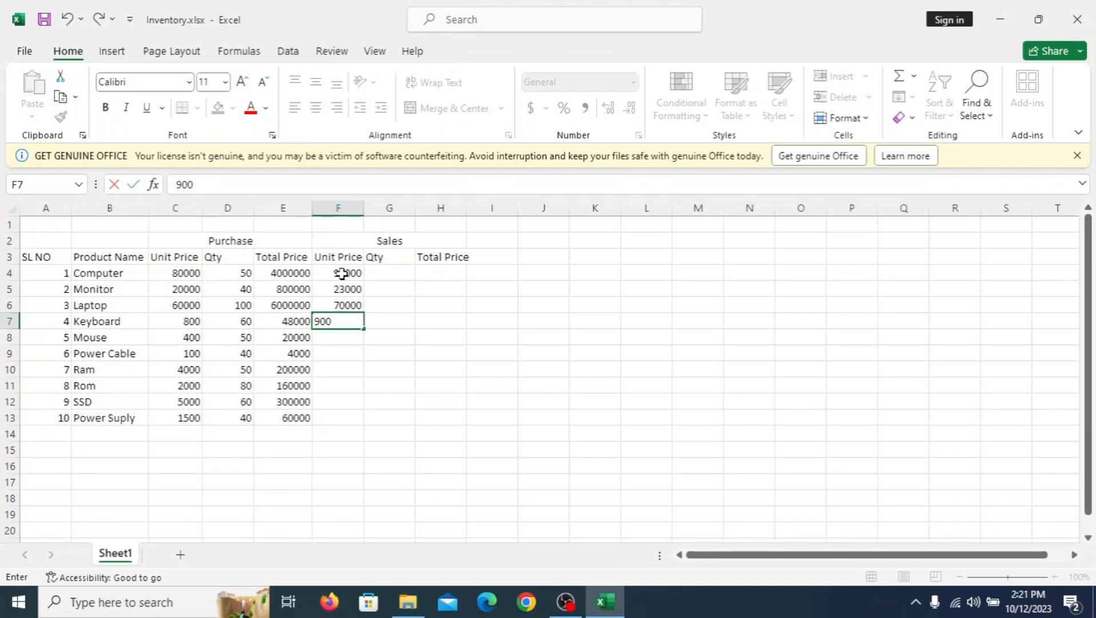
key("Return")
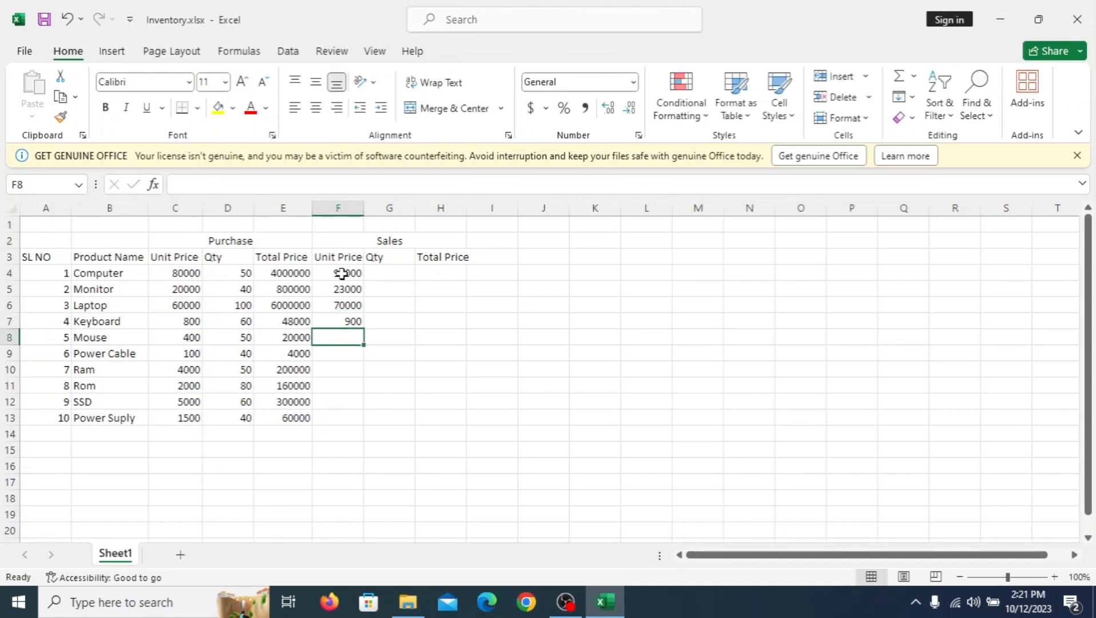
type("500")
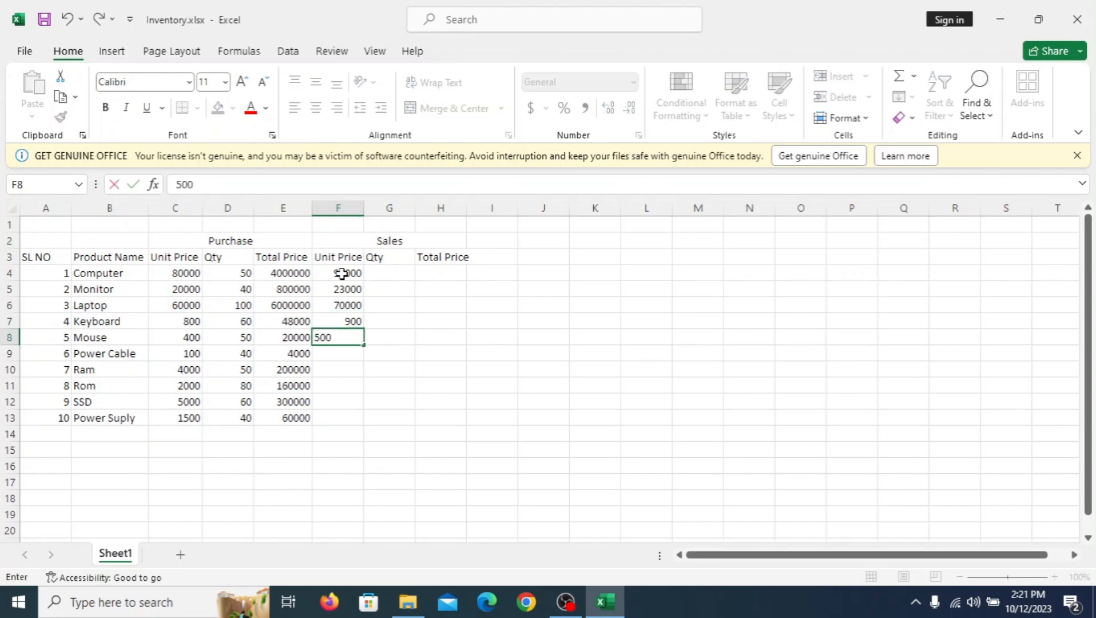
key("Return")
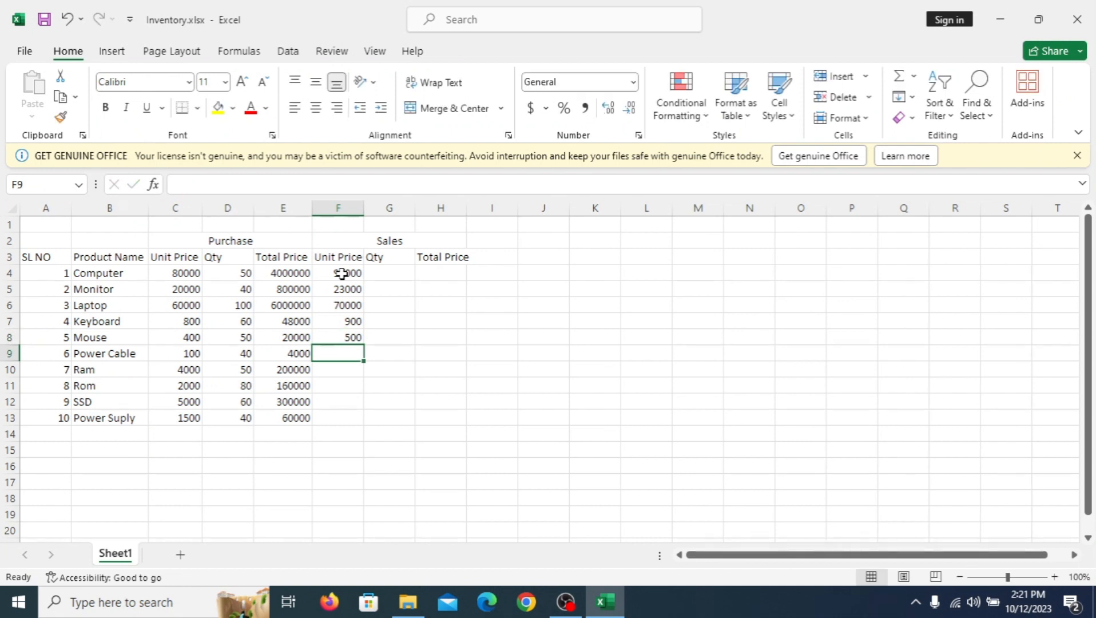
type("120")
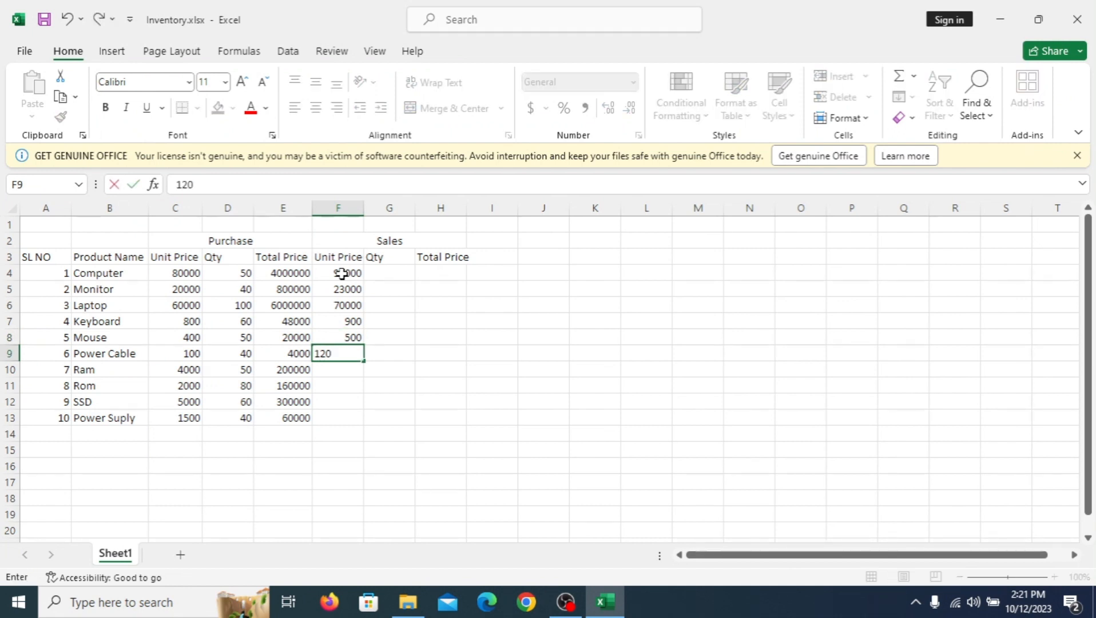
key("Return")
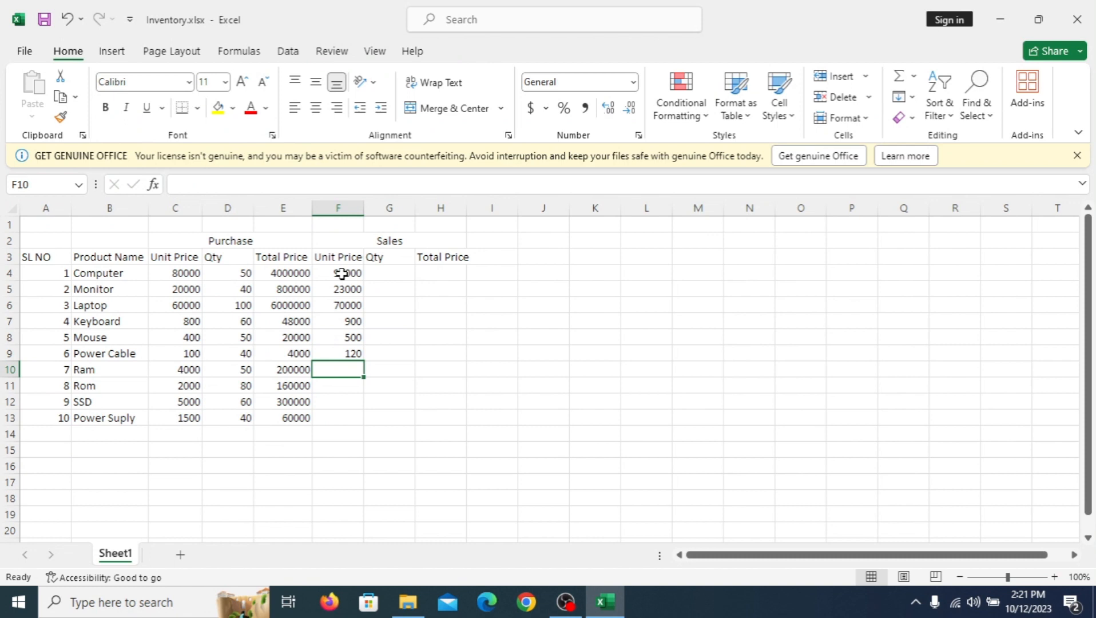
Step: Enter the Sales unit prices 4500 for Ram, 2200 for Rom, 5700 for SSD and 1800 for Power Suply in F10 to F13
type("4500")
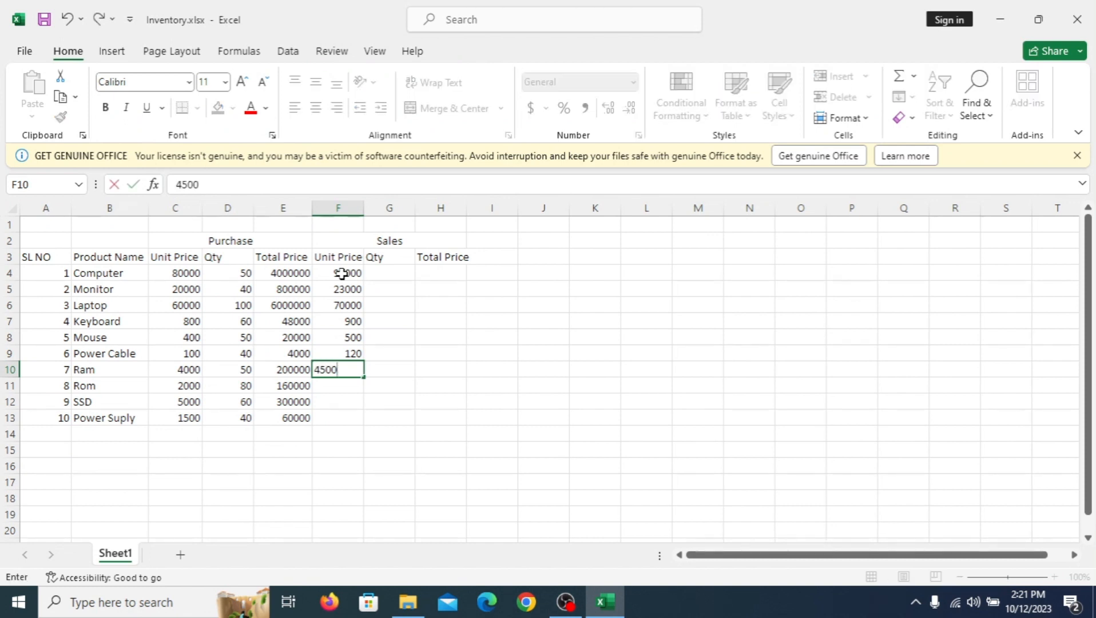
key("Return")
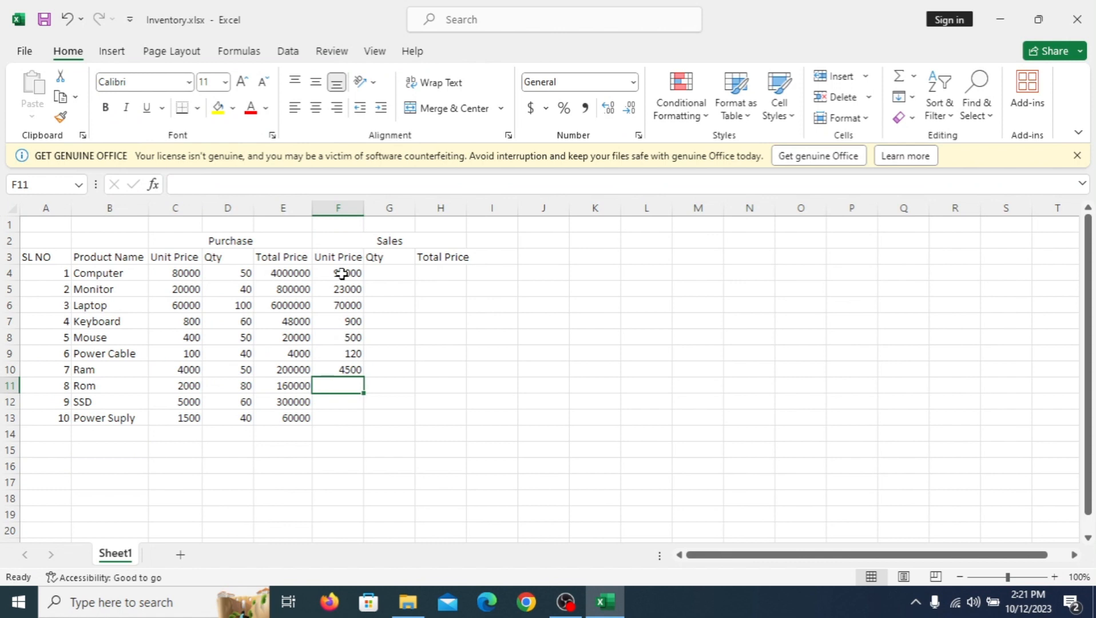
type("22")
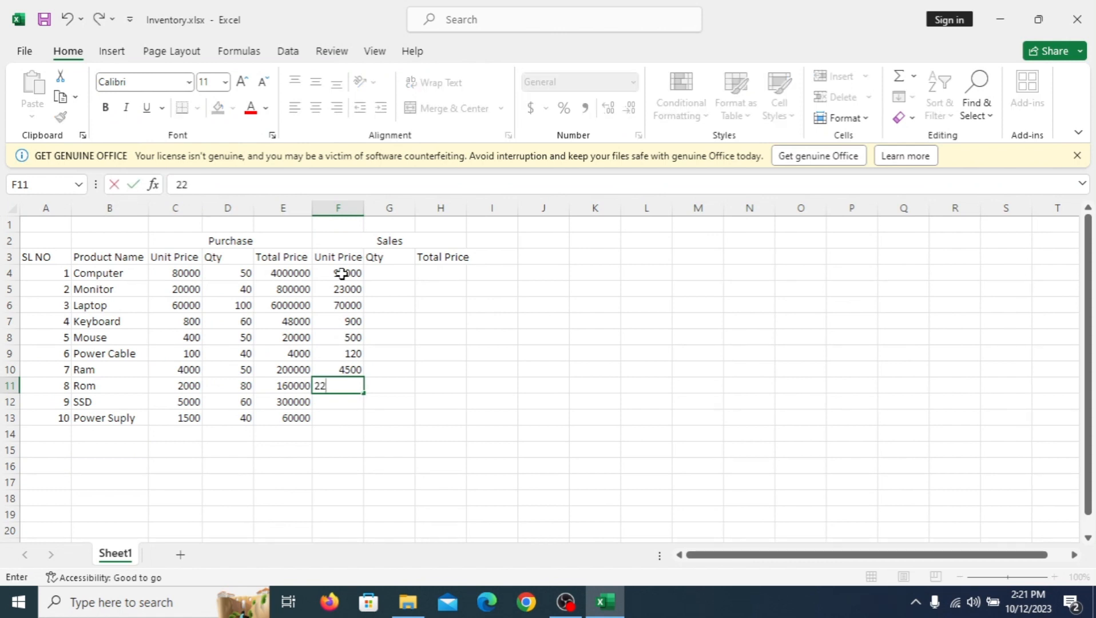
type("00")
key("Return")
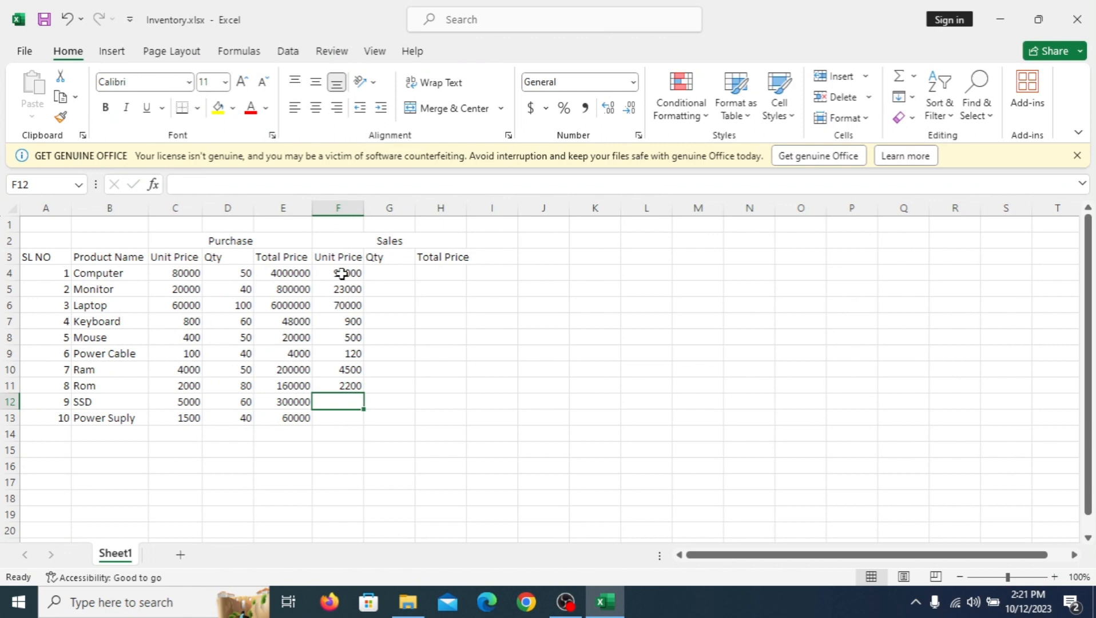
type("5700")
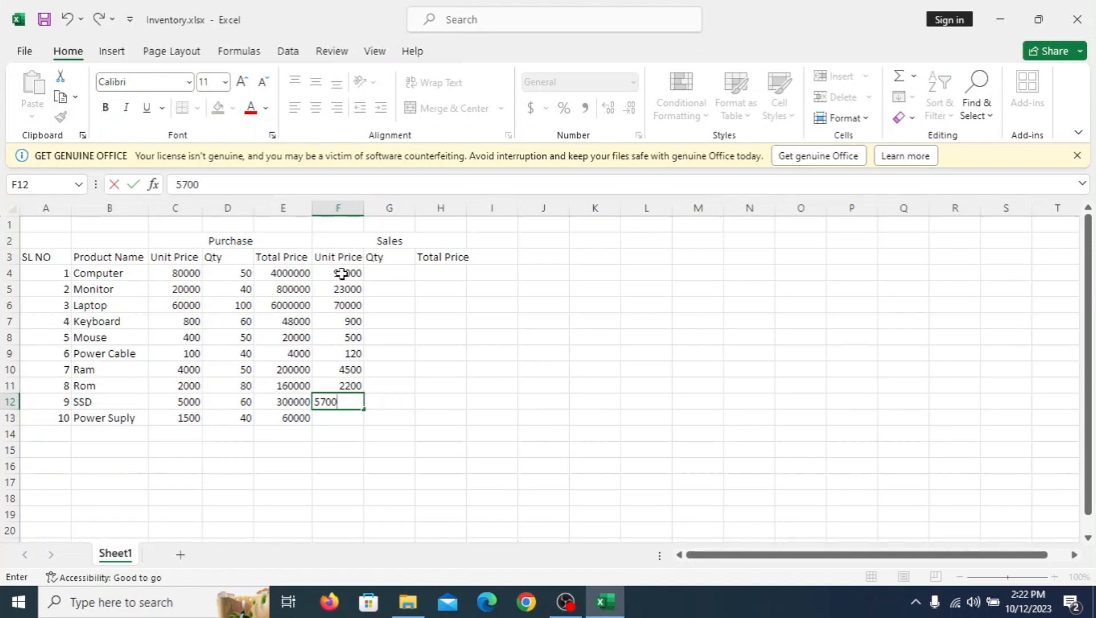
key("Return")
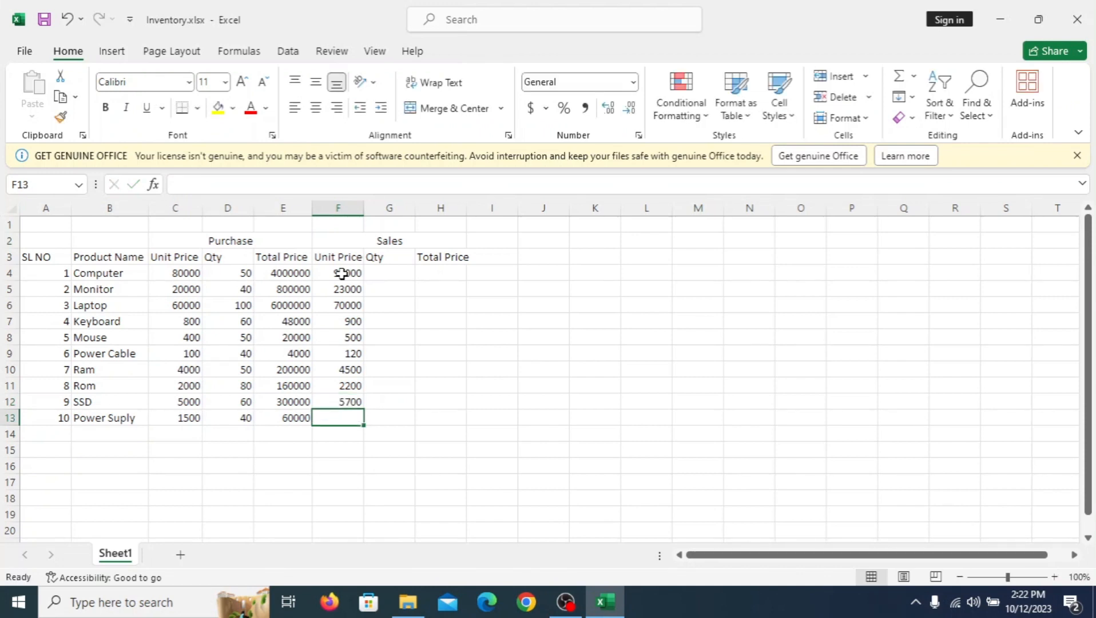
type("1800")
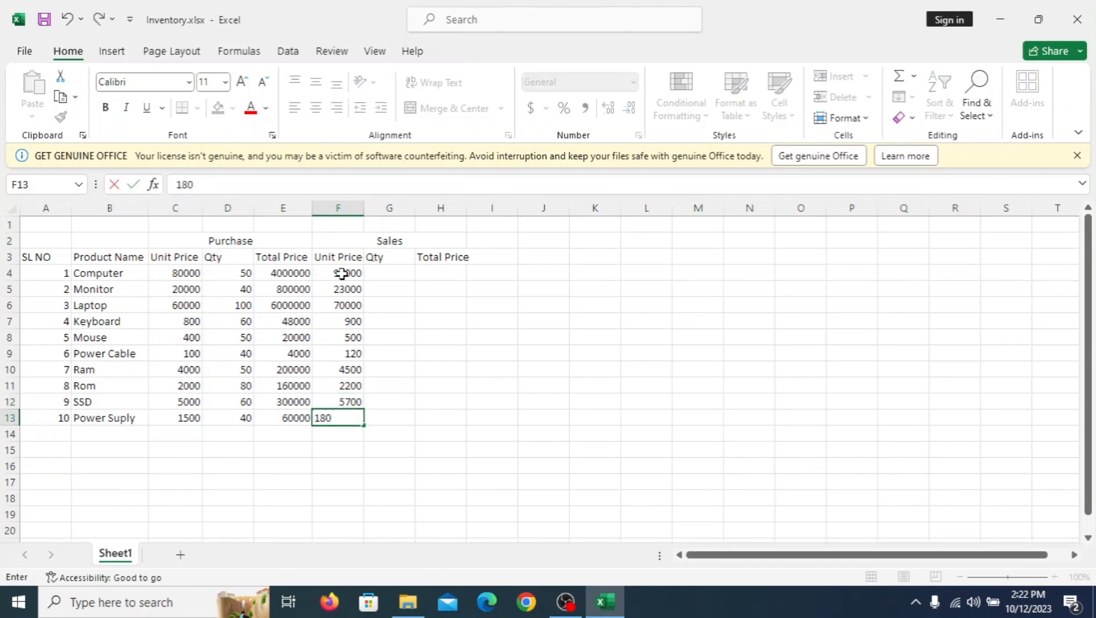
Step: Enter the Sales quantities 30 for Computer, 40 for Monitor and 50 for Laptop in cells G4 to G6
left_click(405, 274)
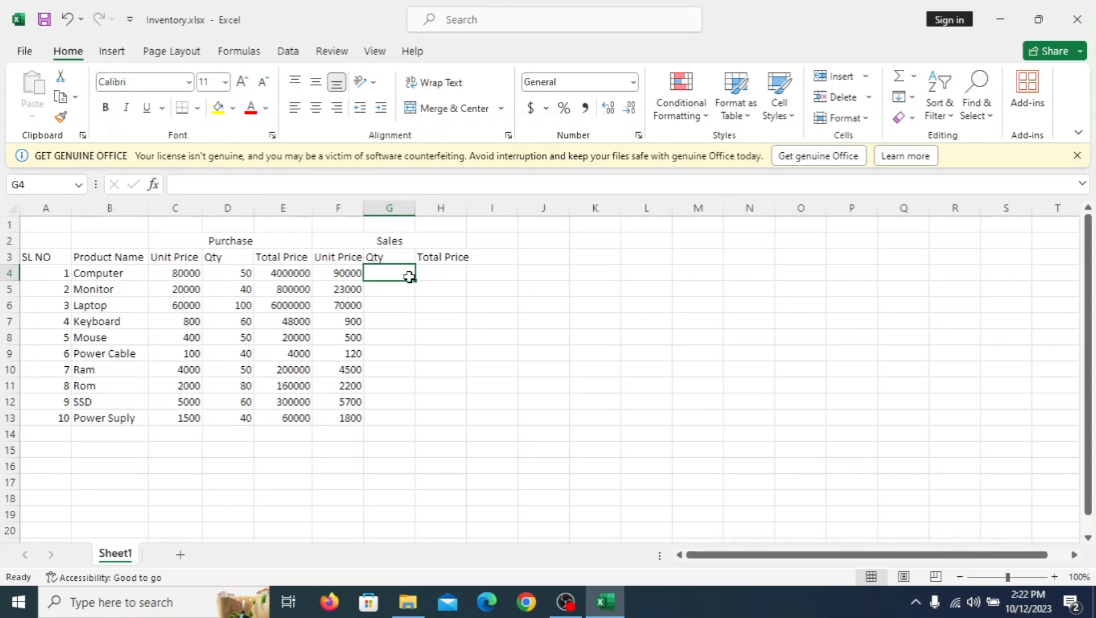
type("30")
key("Return")
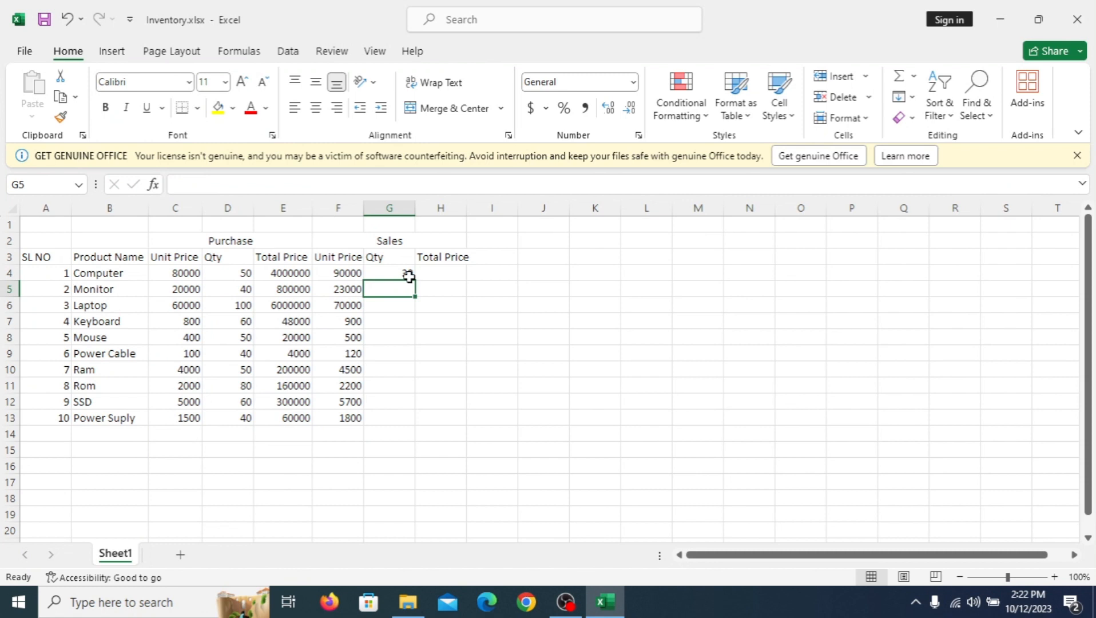
type("40")
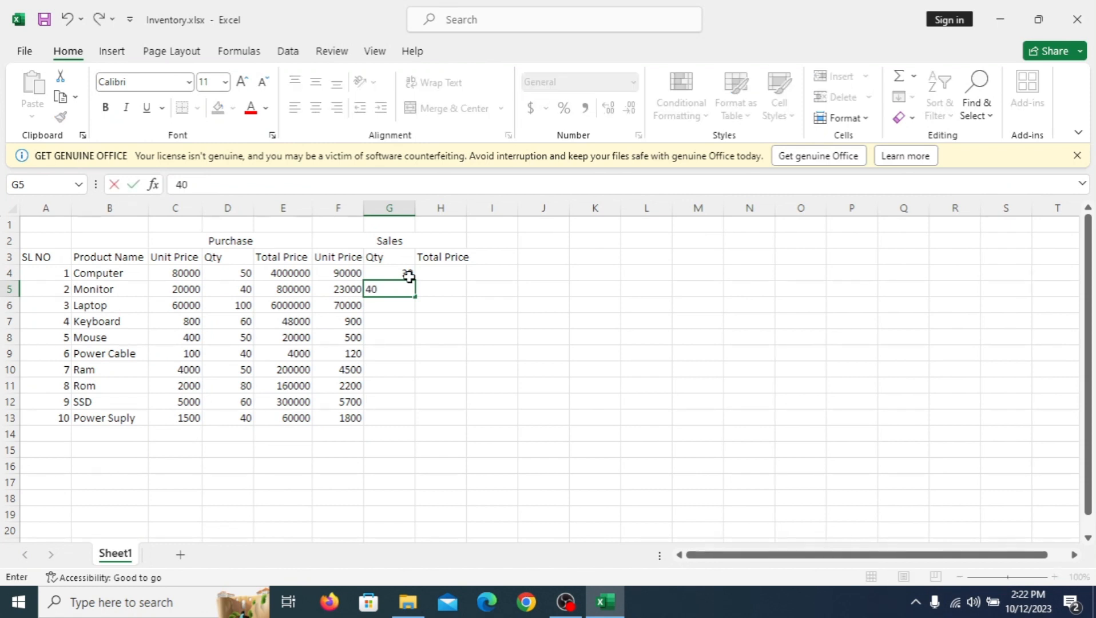
key("Return")
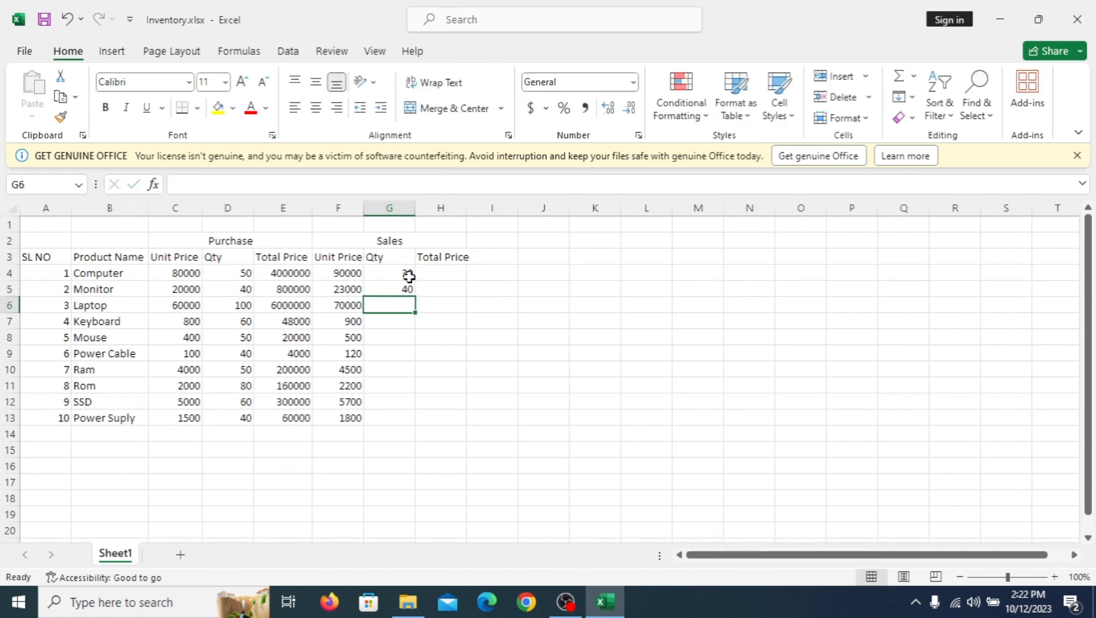
type("50")
key("Return")
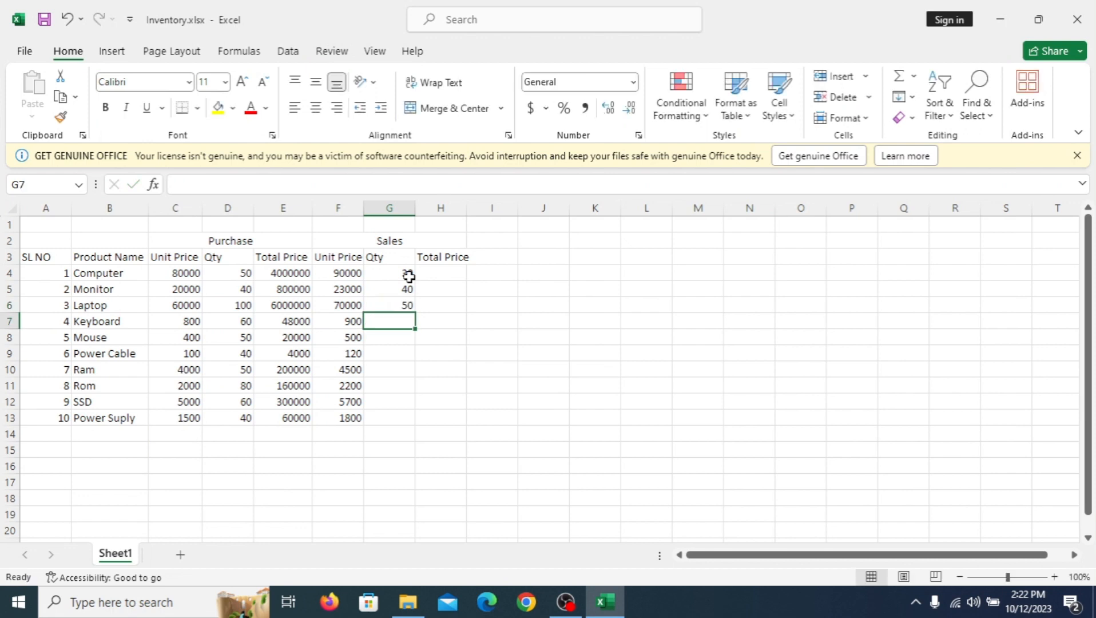
Step: Enter the Sales quantities 40 for Keyboard, 50 for Mouse and 40 for Power Cable in cells G7 to G9
type("40")
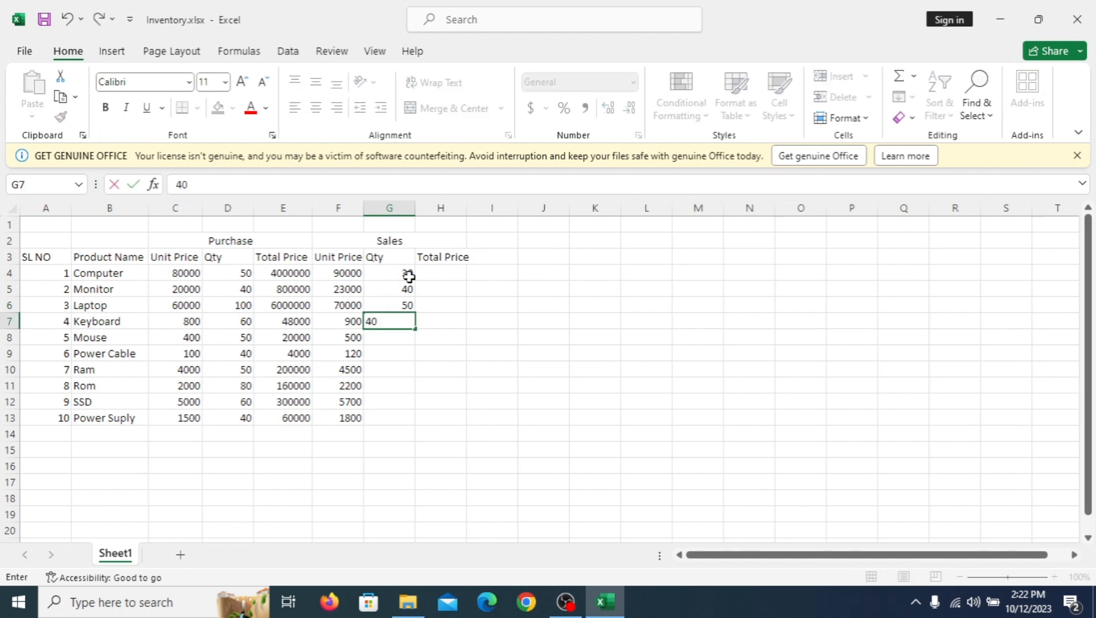
key("Return")
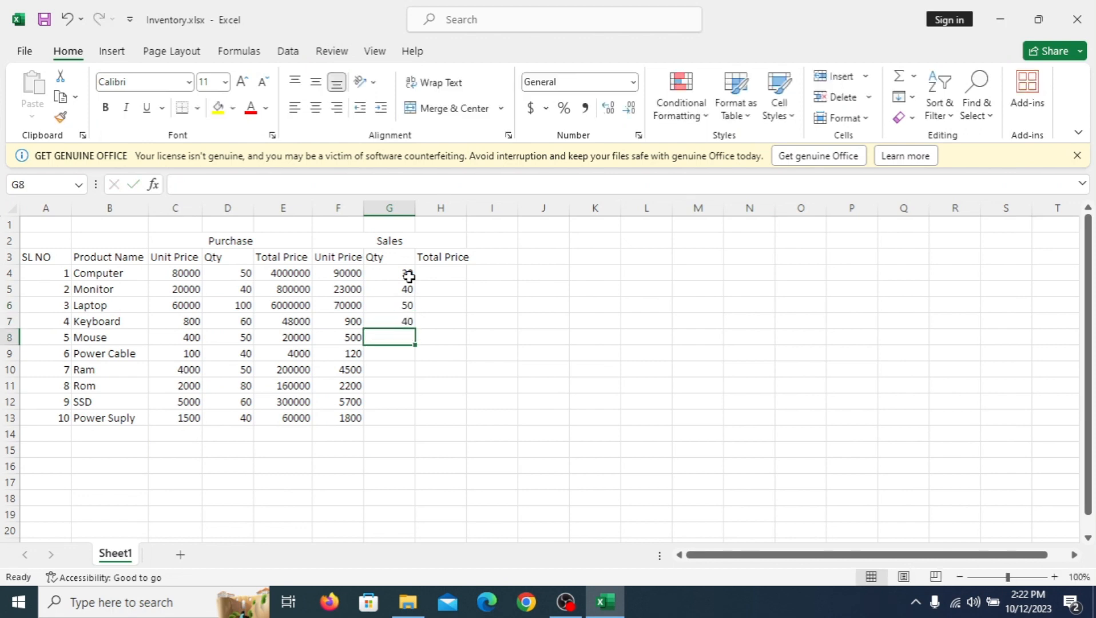
type("50")
key("Return")
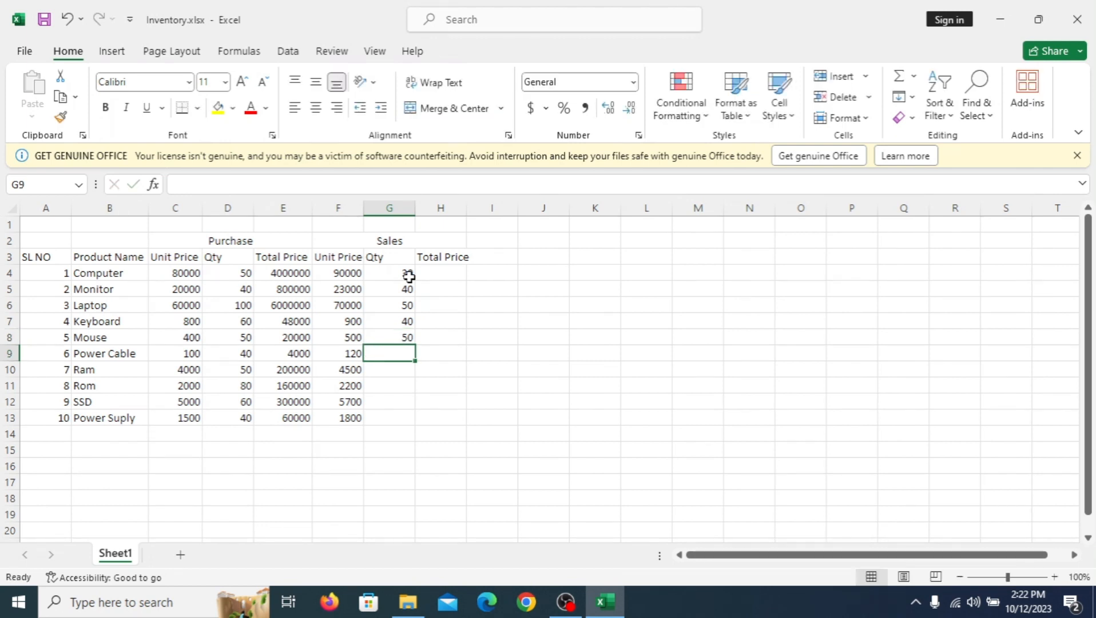
type("40")
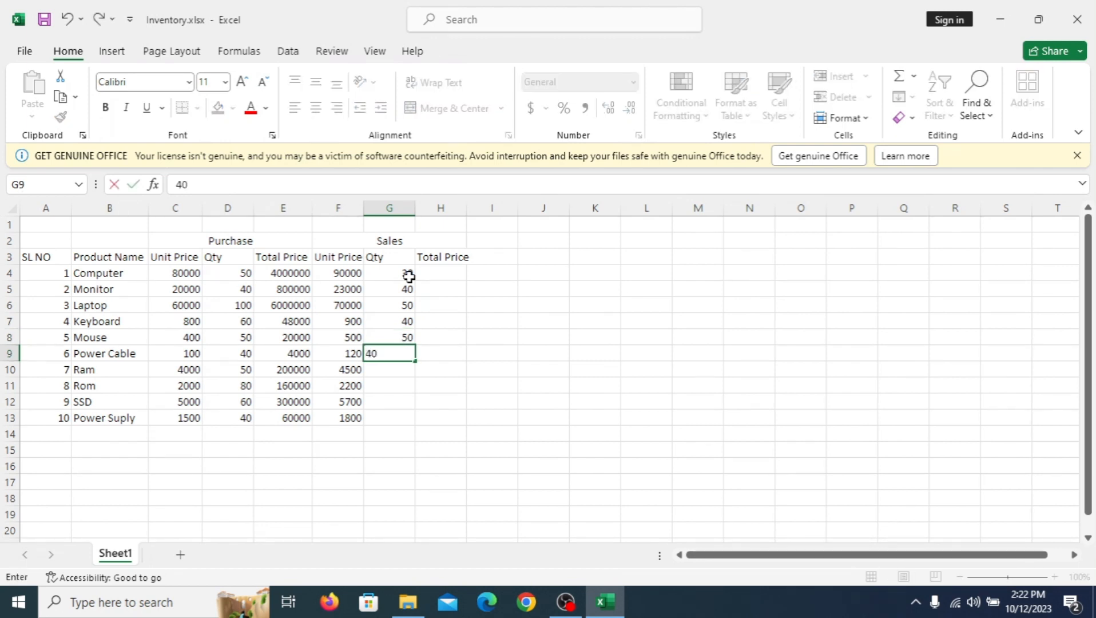
key("Return")
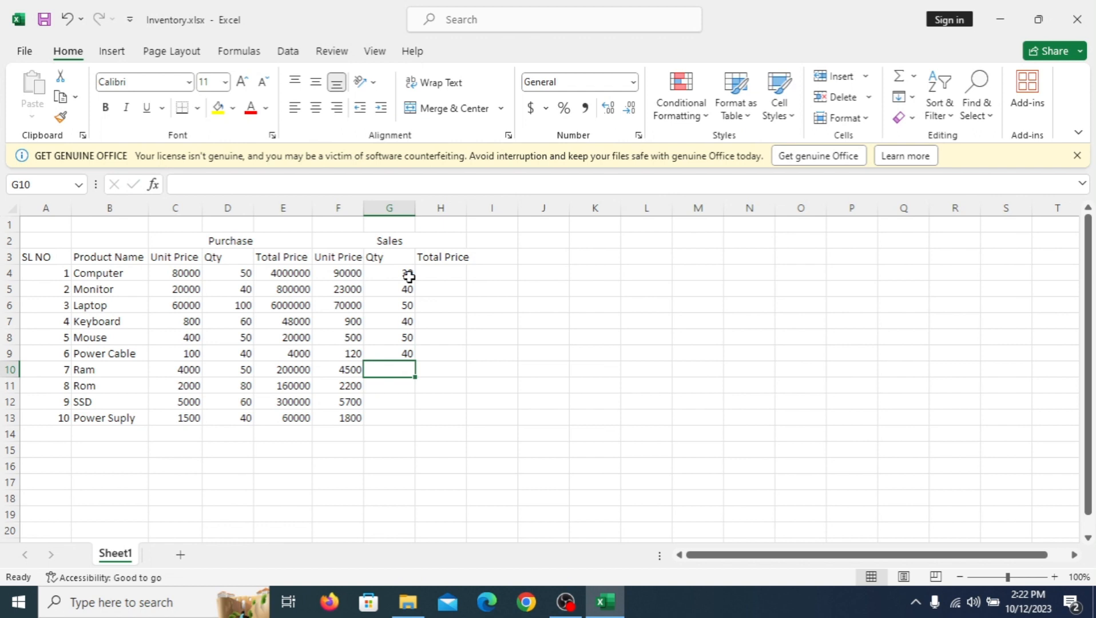
Step: Enter the Sales quantities 20 for Ram, 80 for Rom, 50 for SSD and 30 for Power Suply in G10 to G13
type("20")
key("Return")
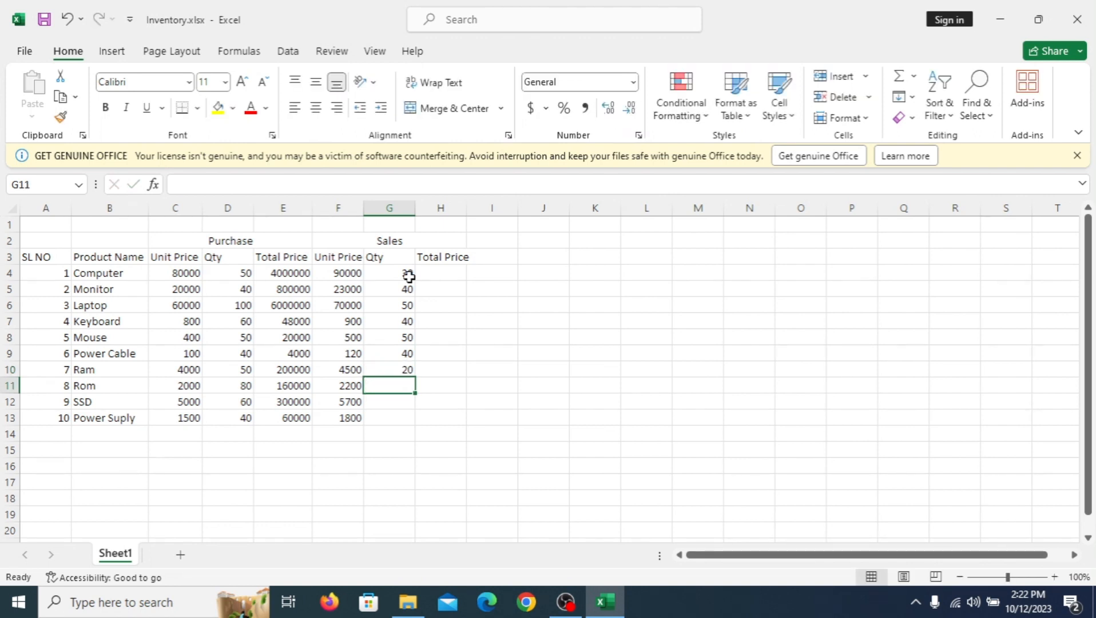
type("8")
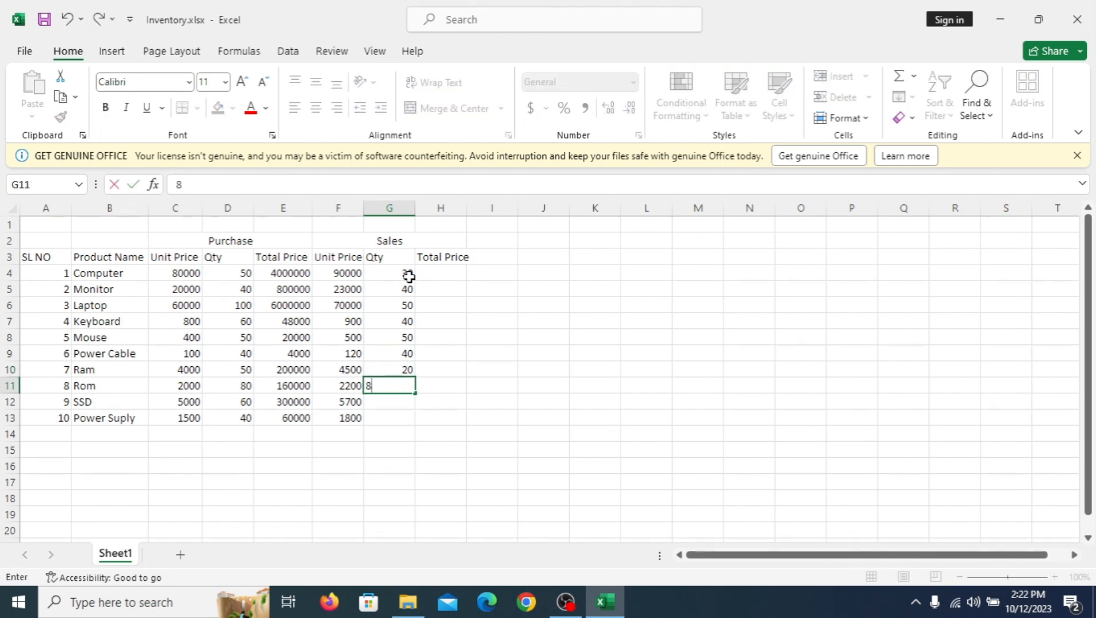
type("0")
key("Return")
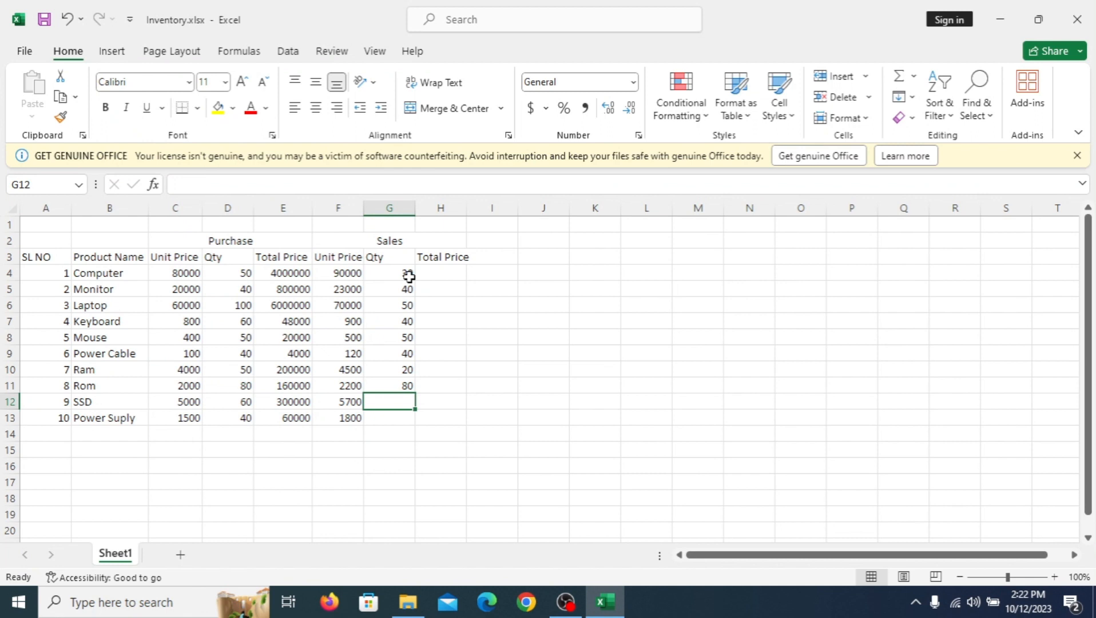
type("50")
key("Return")
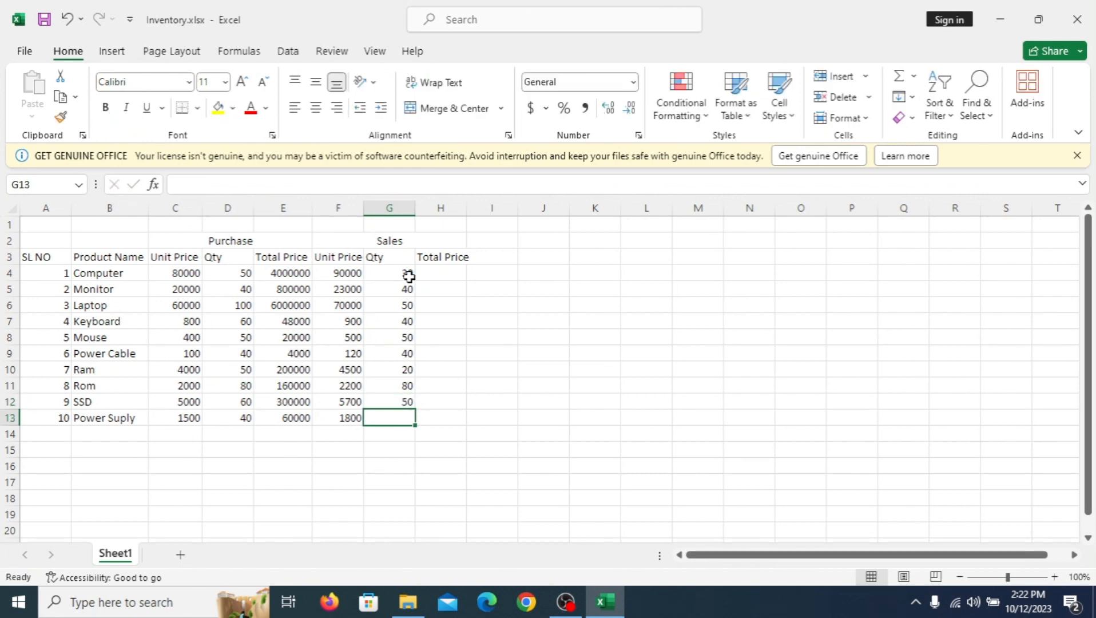
type("3")
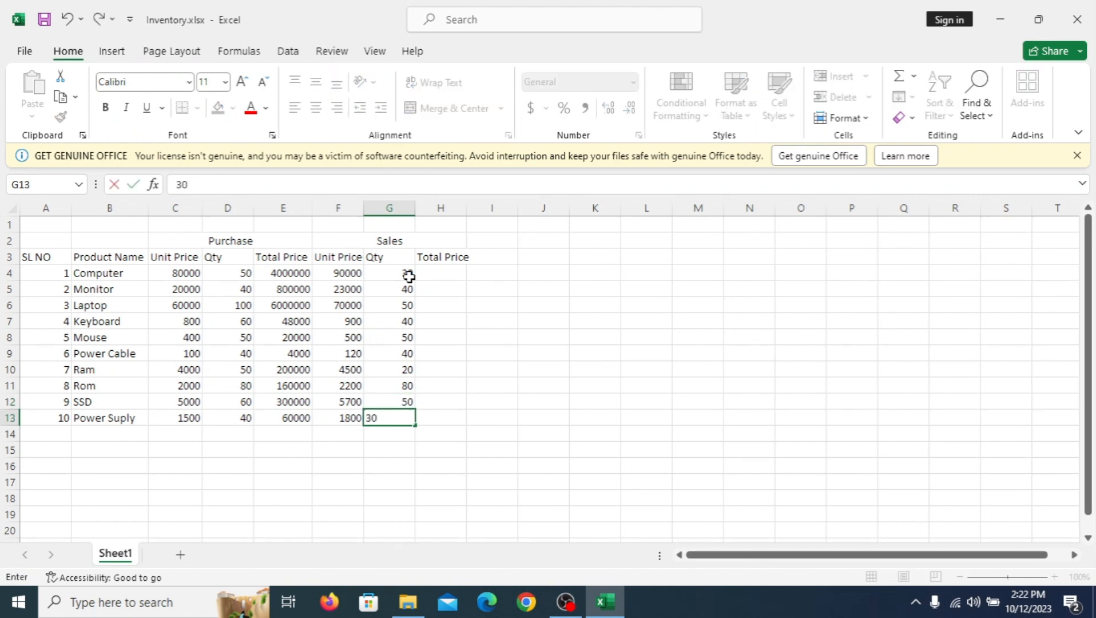
type("0")
Step: Complete the Sales quantity 30 in G13 and calculate Sales total prices with =F4*G4 in H4, filled down to H13
left_click(475, 305)
left_click(450, 274)
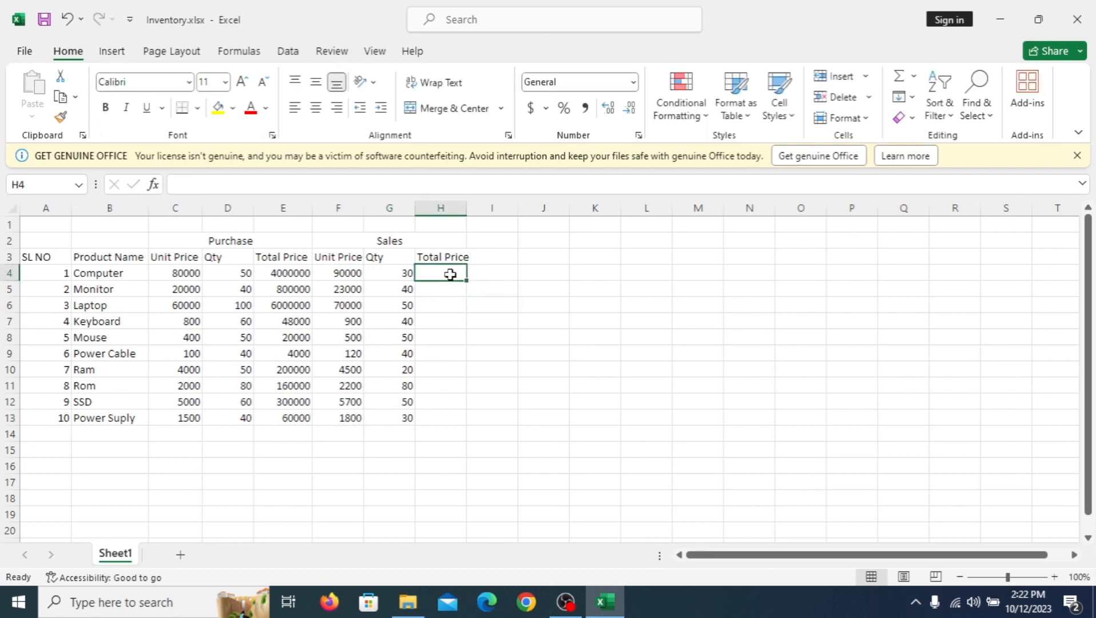
type("=")
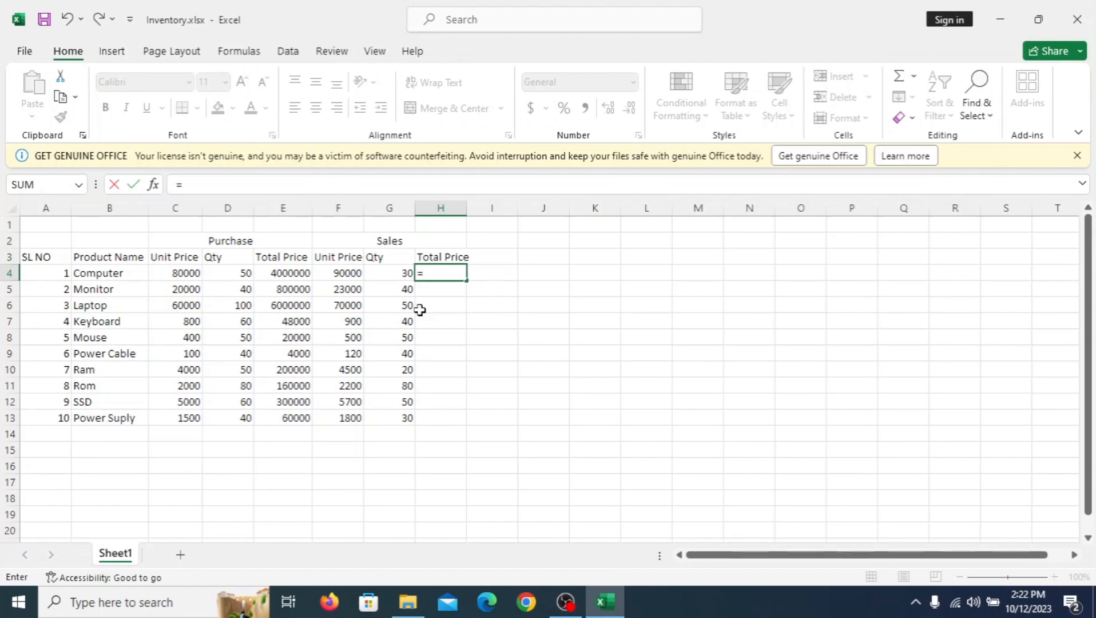
left_click(345, 276)
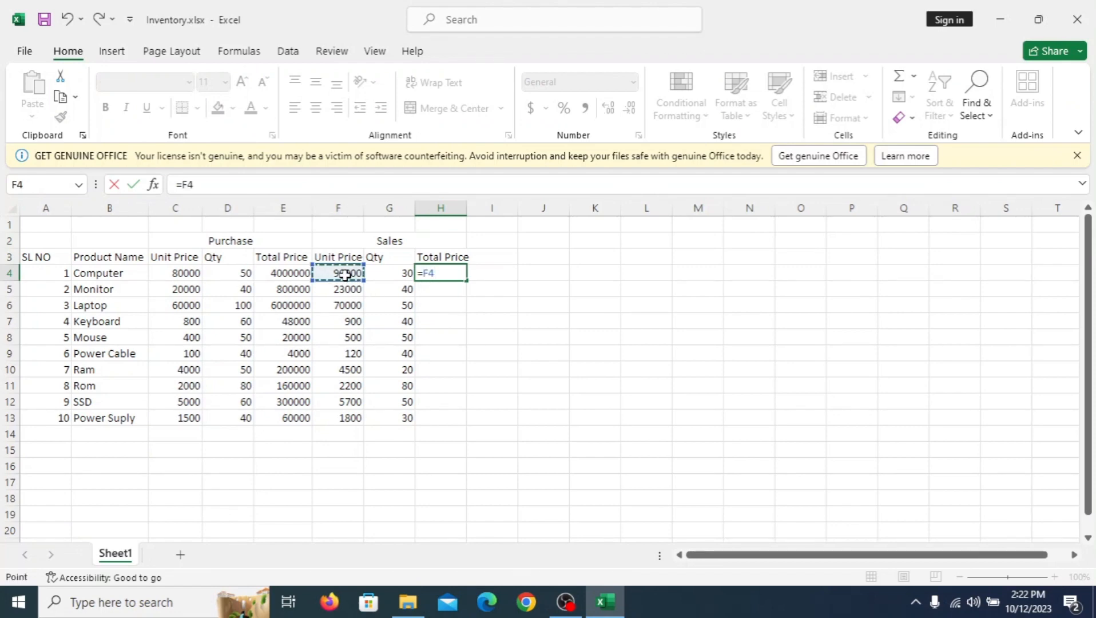
type("*")
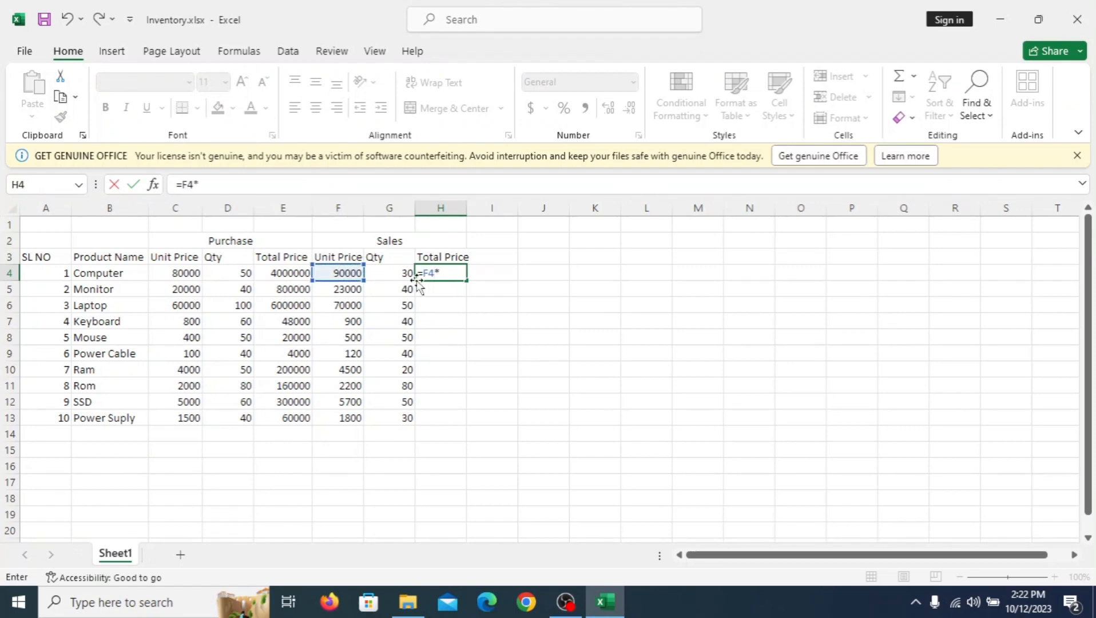
left_click(401, 276)
key("Return")
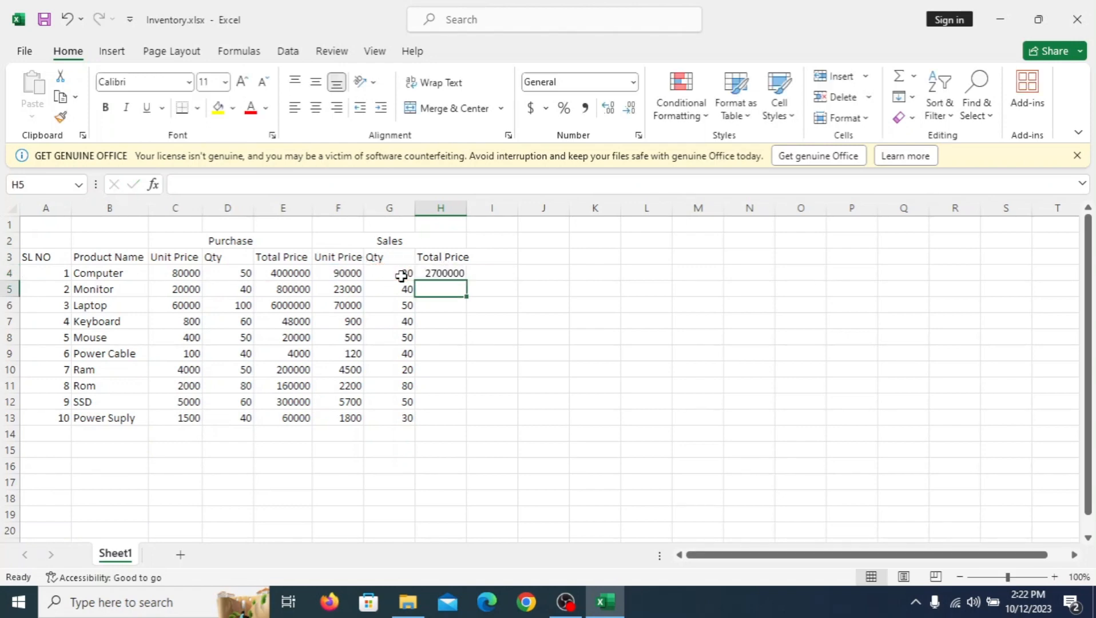
left_click(446, 273)
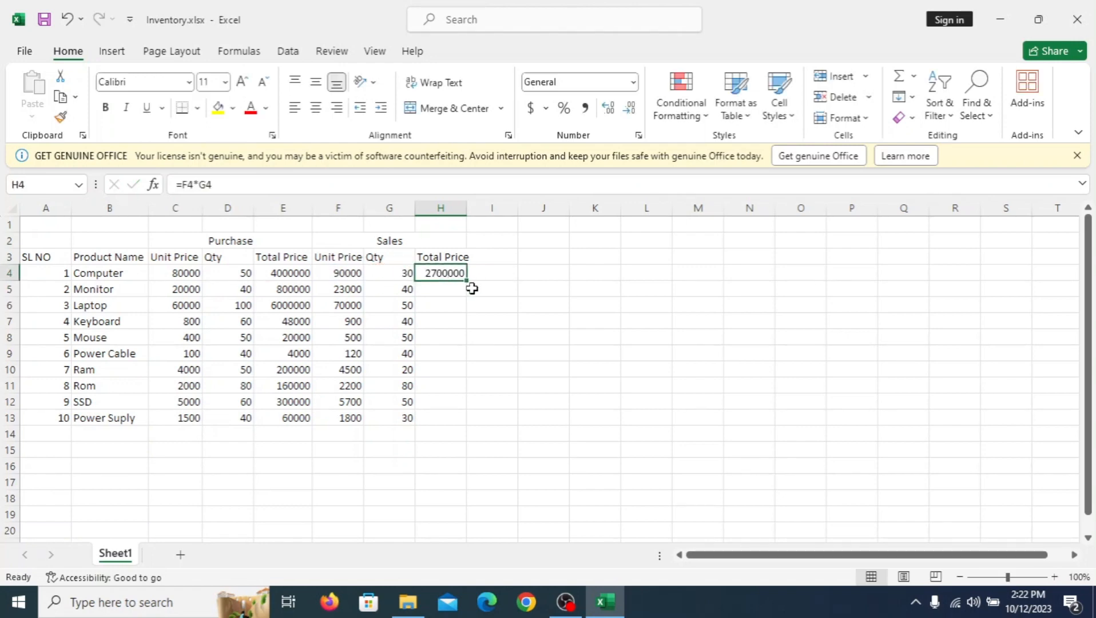
left_click_drag(469, 283, 460, 420)
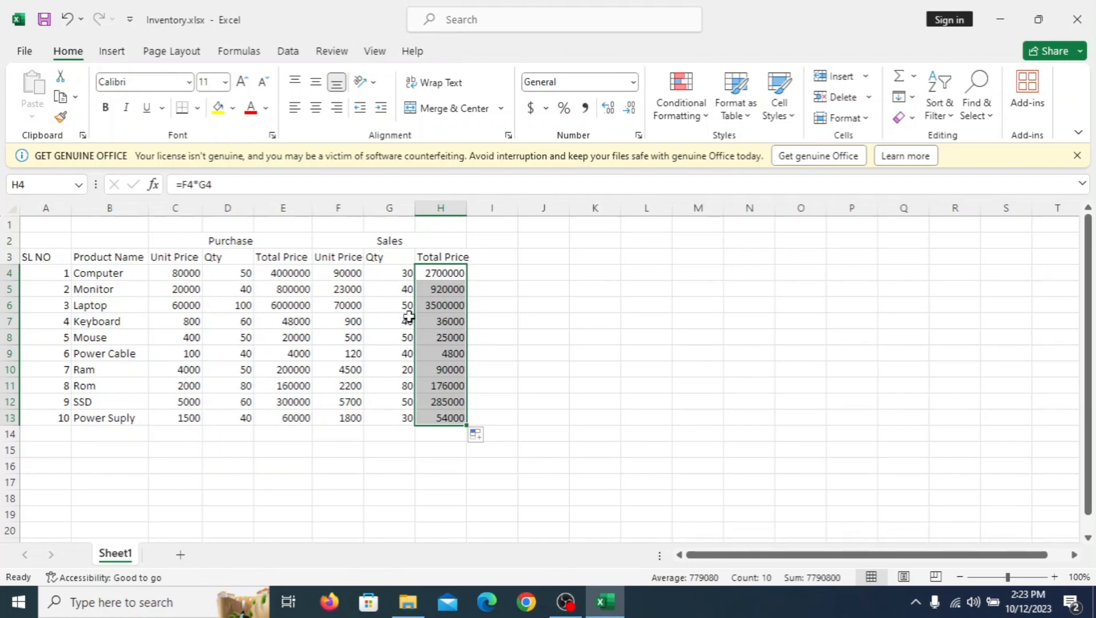
Step: Merge and center cells I2 and J2 and enter the section heading Stock
left_click(500, 258)
mouse_move(502, 242)
left_mouse_down()
mouse_move(545, 243)
mouse_move(499, 245)
left_mouse_up()
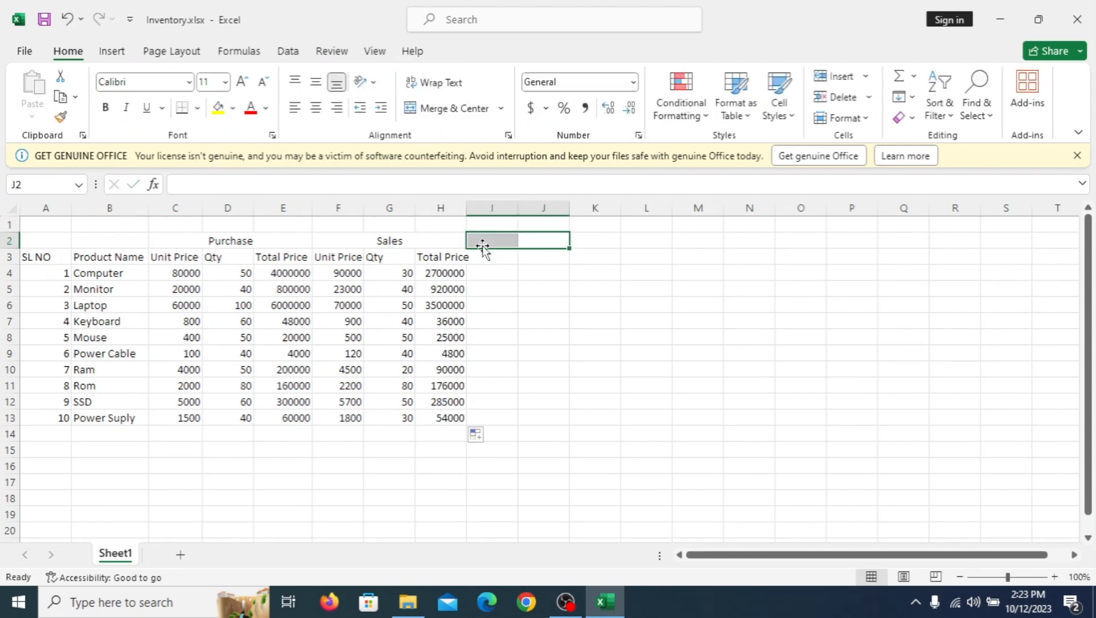
left_click(451, 111)
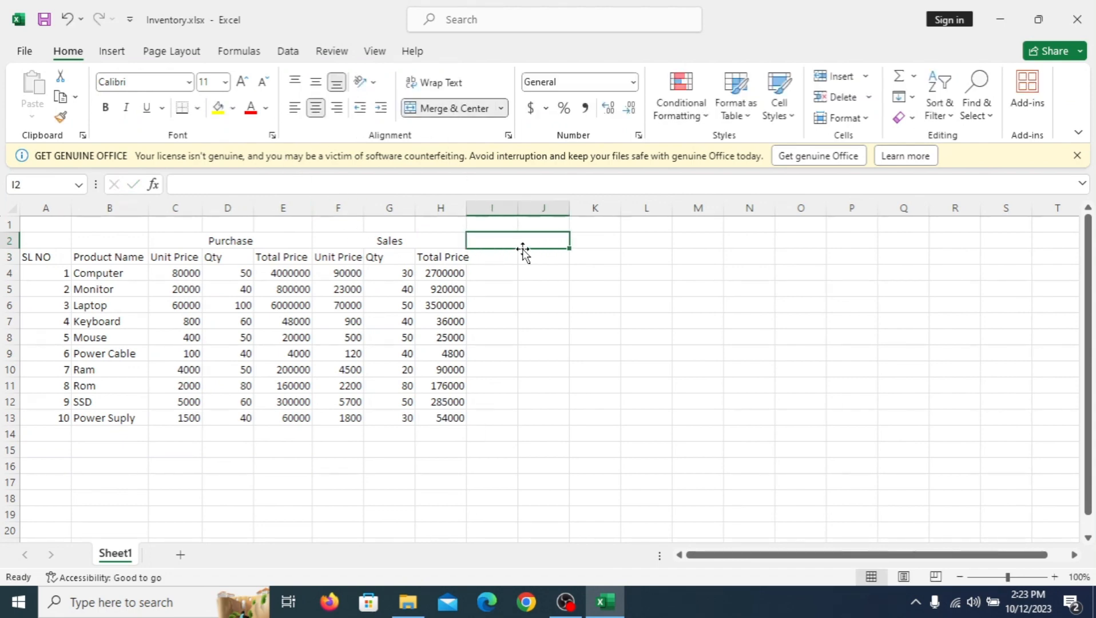
type("Stock")
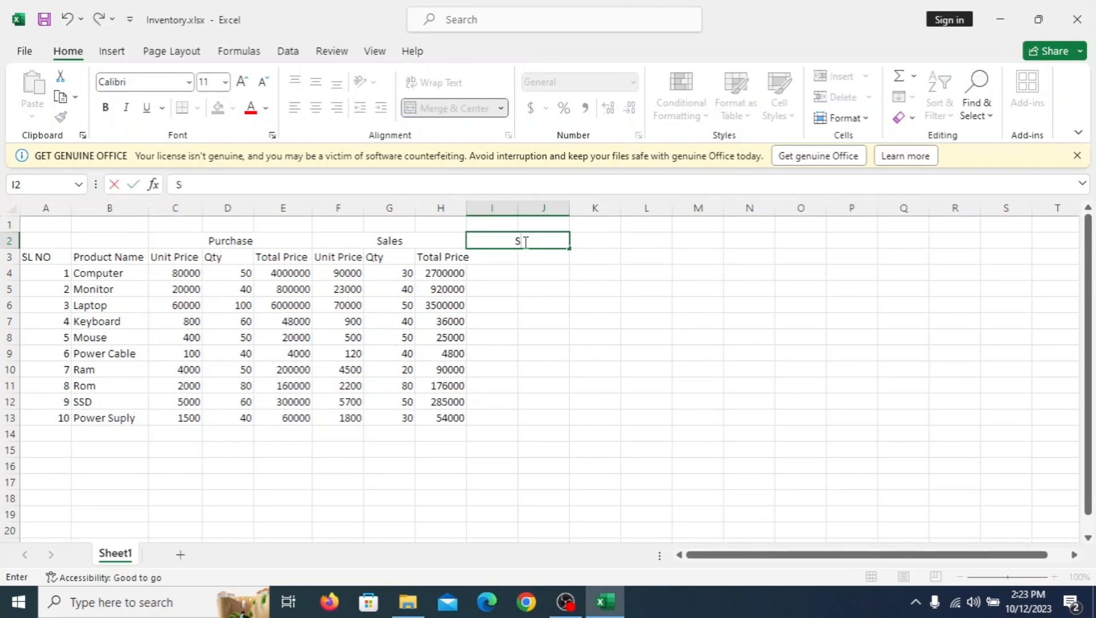
Step: Enter the Stock column headers Qty in I3 and Total Price in J3, and autofit the widths of columns J and H
left_click(497, 258)
type("Qt")
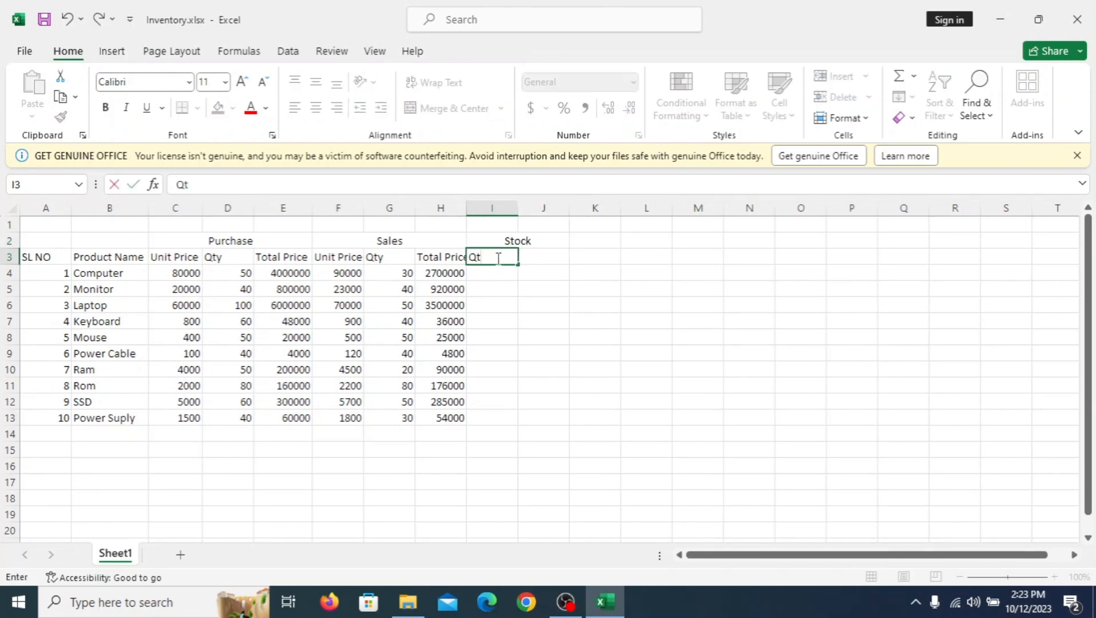
type("y")
left_click(538, 257)
type("Total")
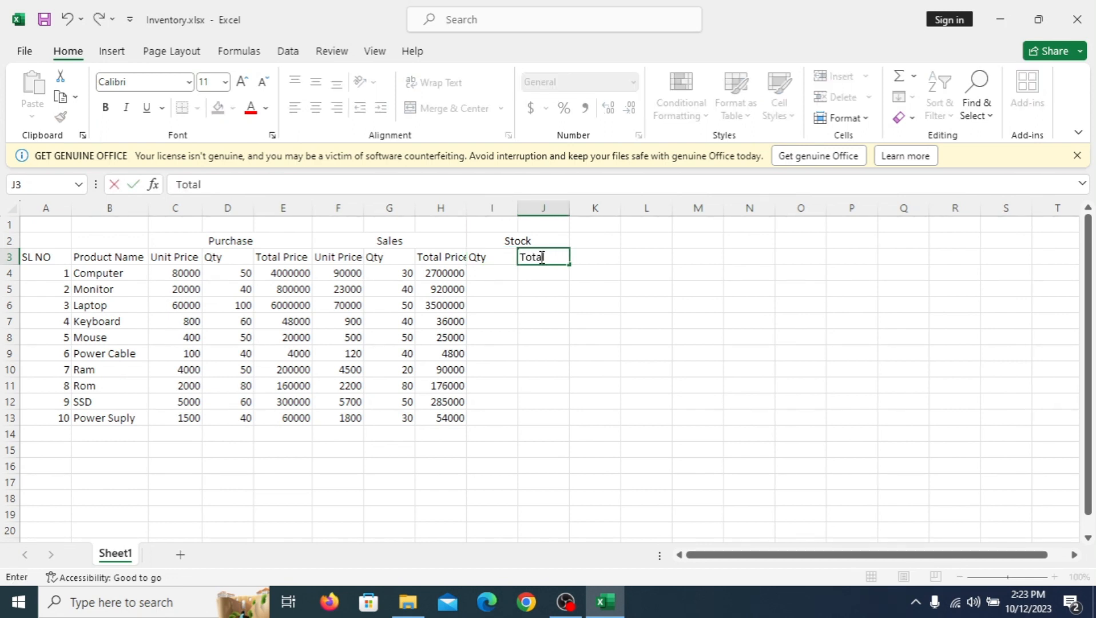
type(" Price")
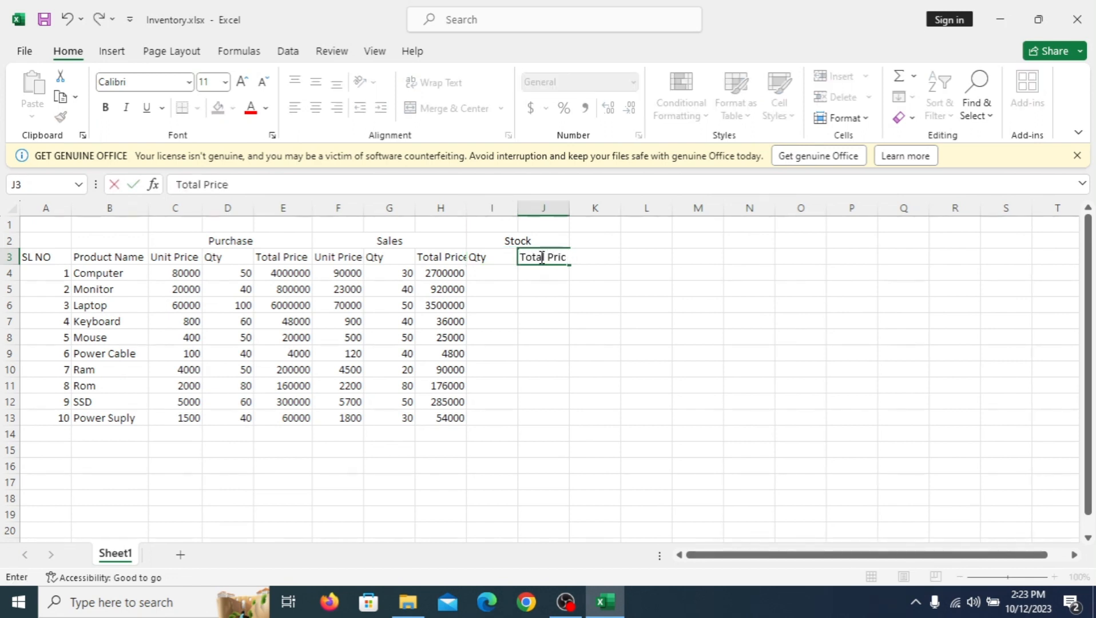
double_click(570, 210)
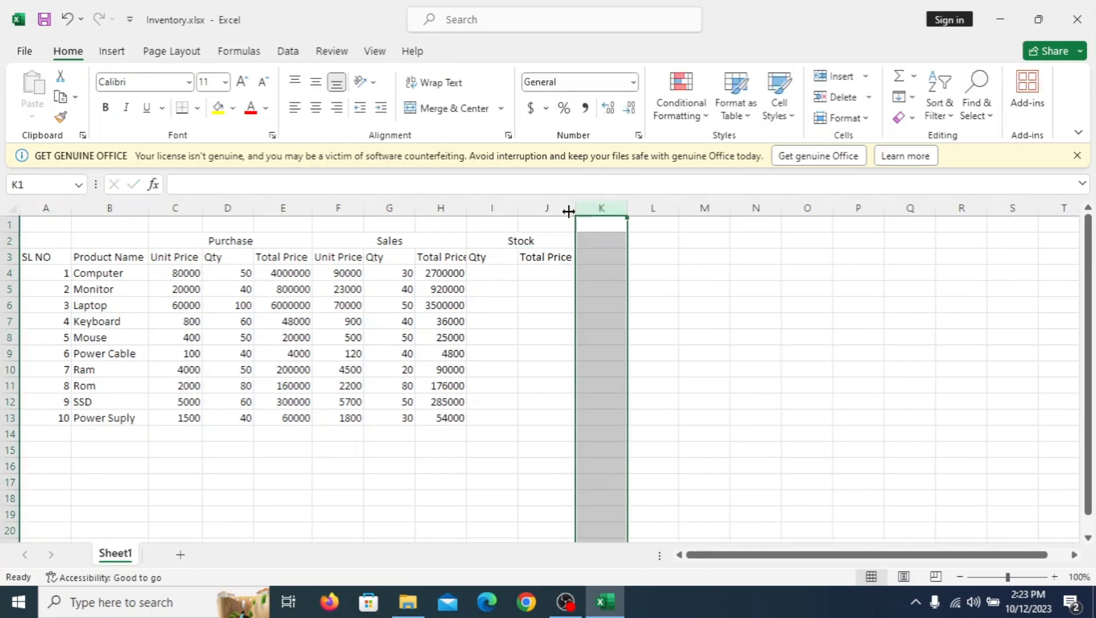
double_click(467, 209)
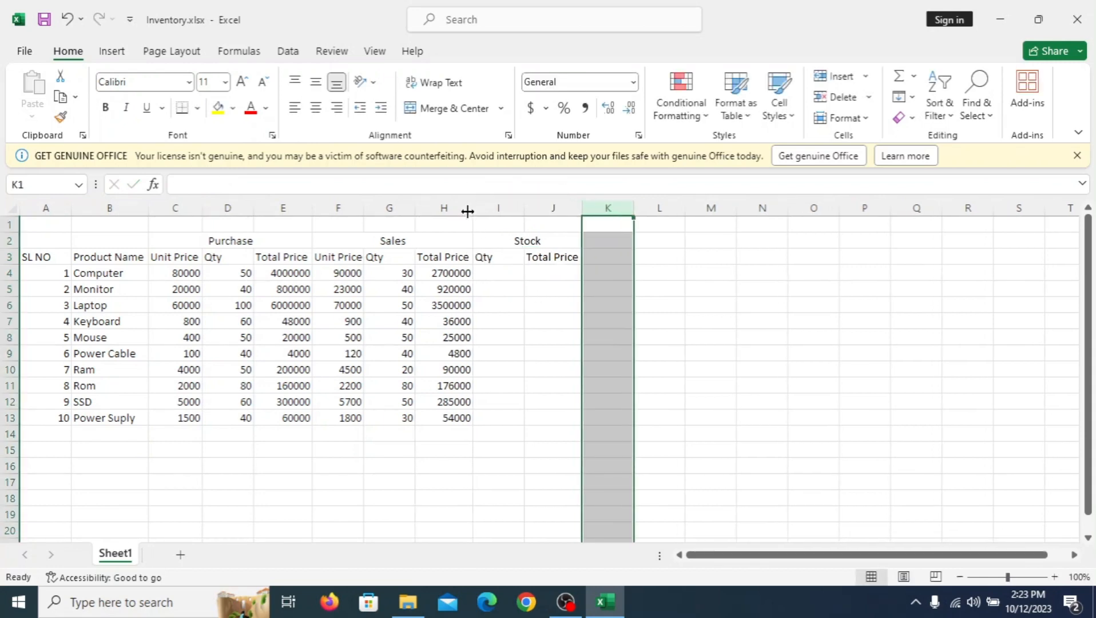
Step: Calculate the Stock quantities as purchased minus sold with =D4-G4 in I4, filled down to I13
left_click(506, 275)
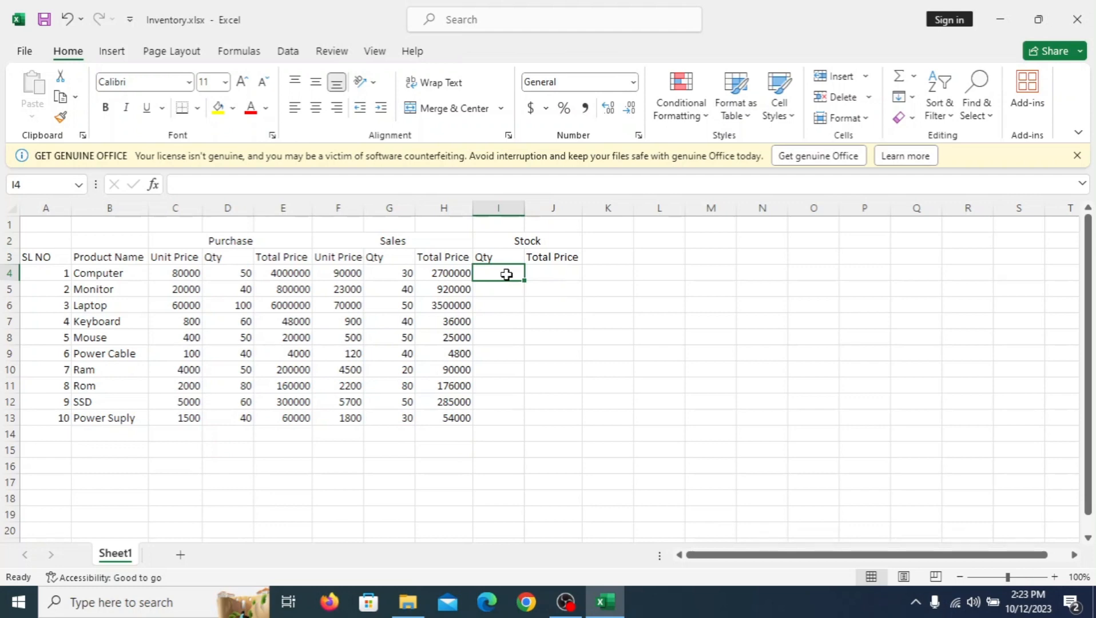
type("=")
left_click(246, 274)
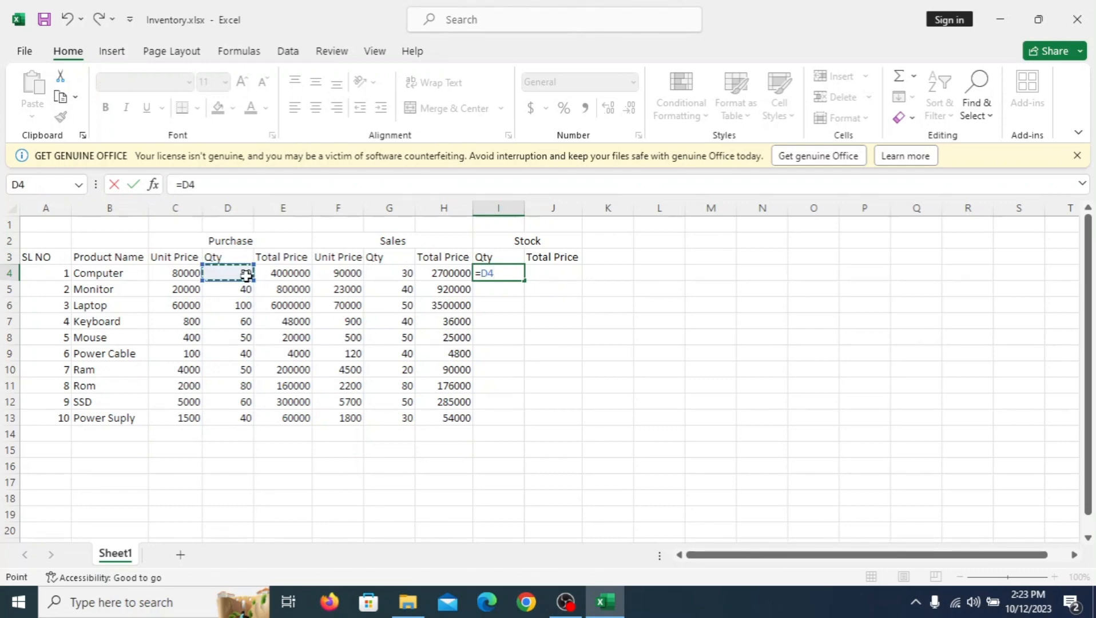
type("-")
left_click(392, 274)
key("Return")
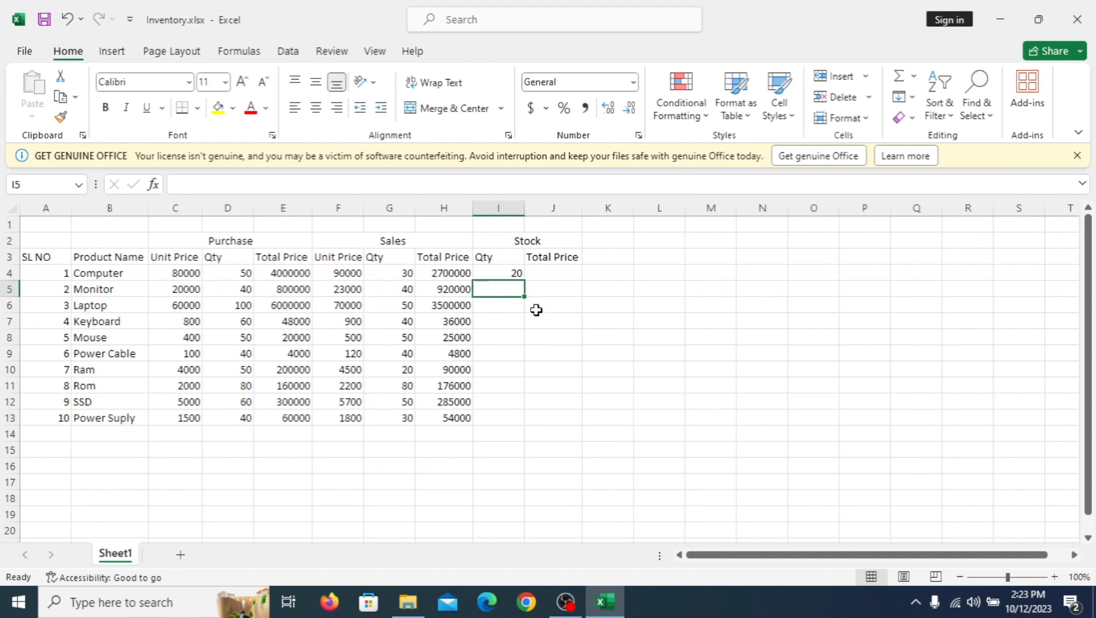
left_click(518, 274)
left_click_drag(524, 282, 526, 424)
Step: Calculate the Stock total prices from purchase unit price and stock quantity with =C4*I4 in J4, filled down to J13
left_click(548, 276)
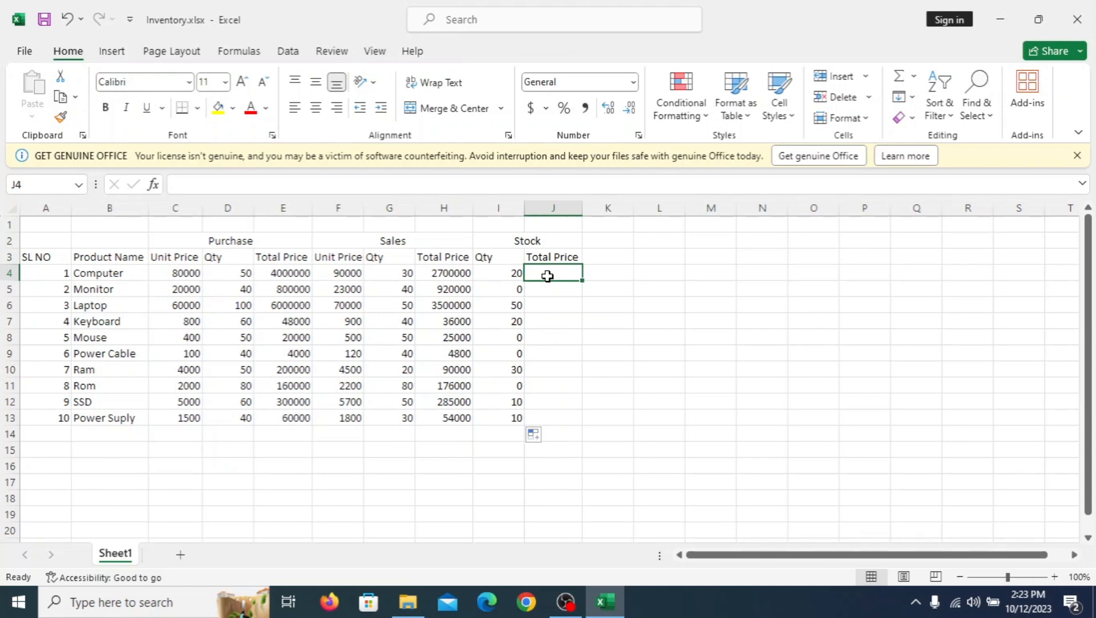
type("=")
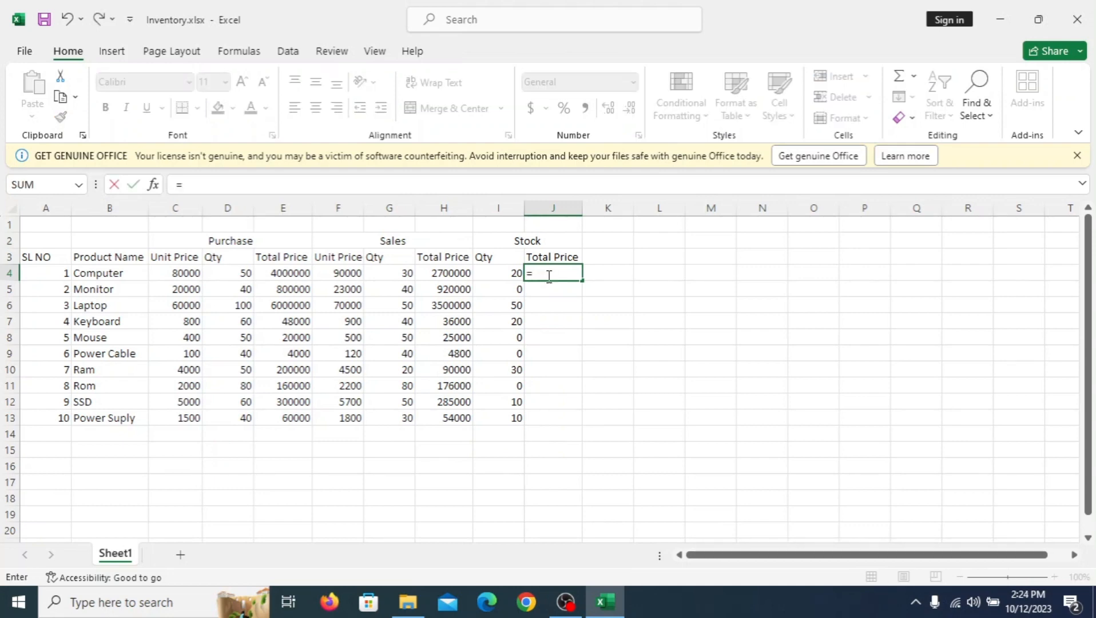
left_click(187, 274)
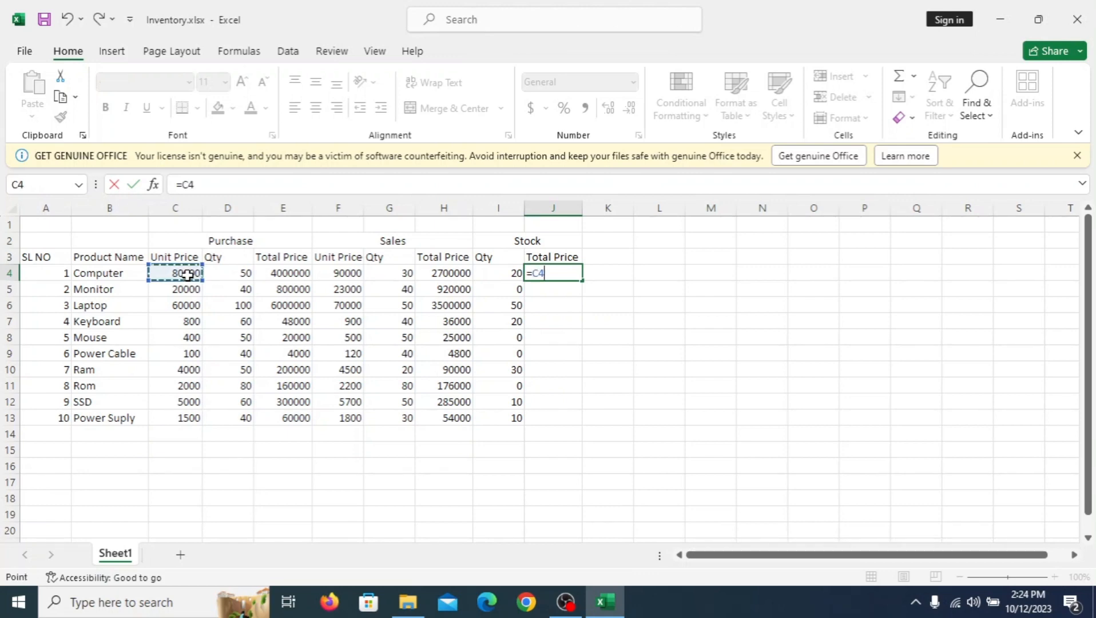
type("*")
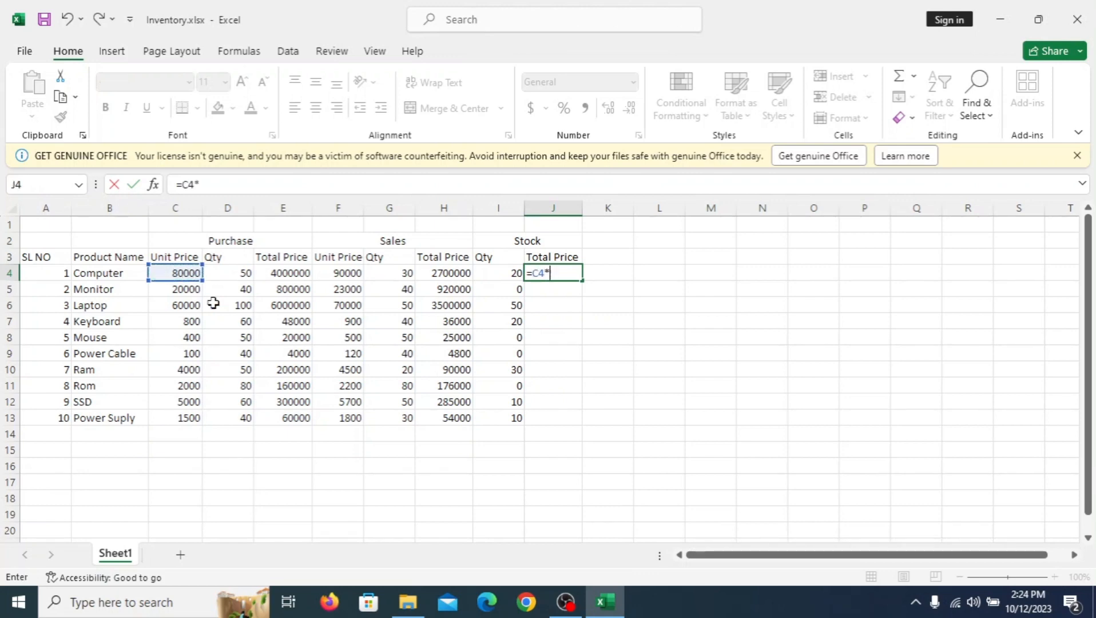
left_click(501, 274)
key("Return")
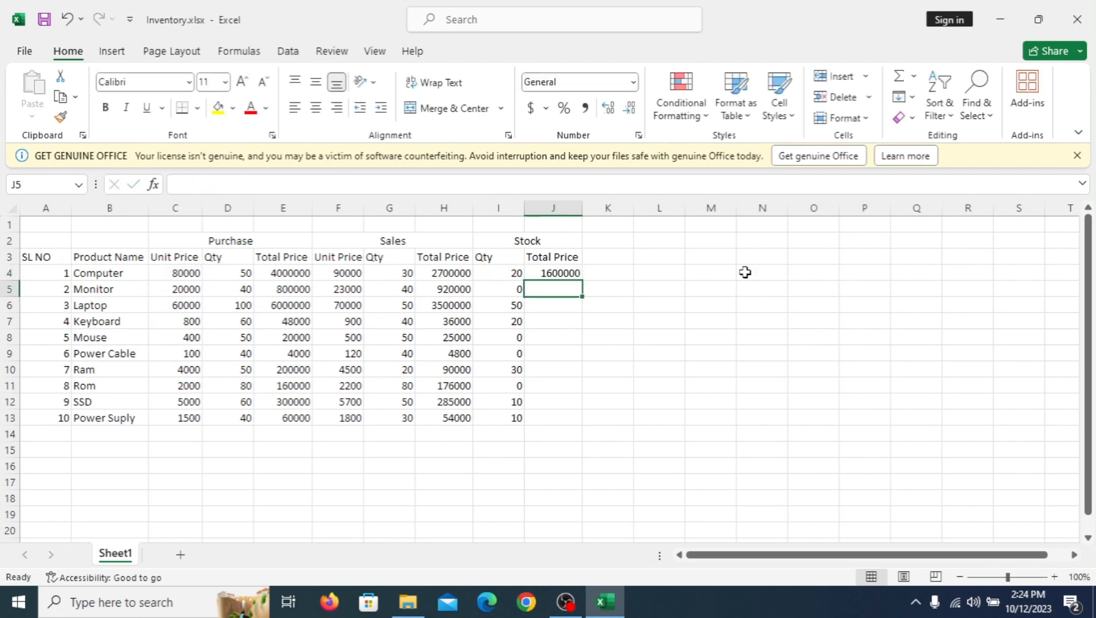
left_click(572, 273)
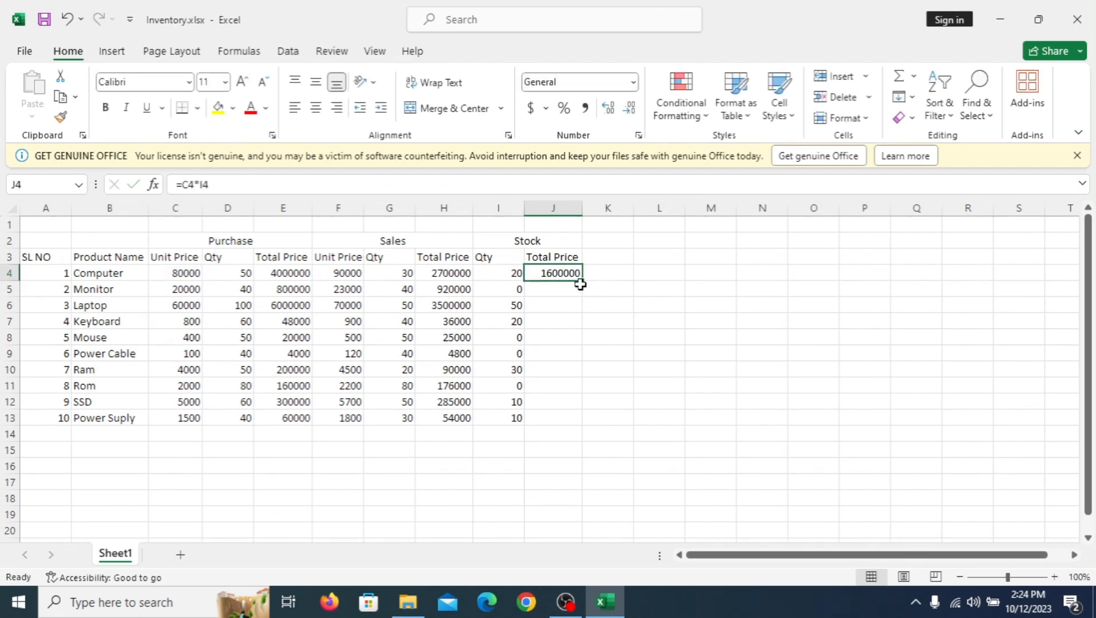
left_click_drag(581, 283, 582, 422)
Step: Enter the column header Loss/Profit in K3 and autofit the width of column K
left_click(616, 258)
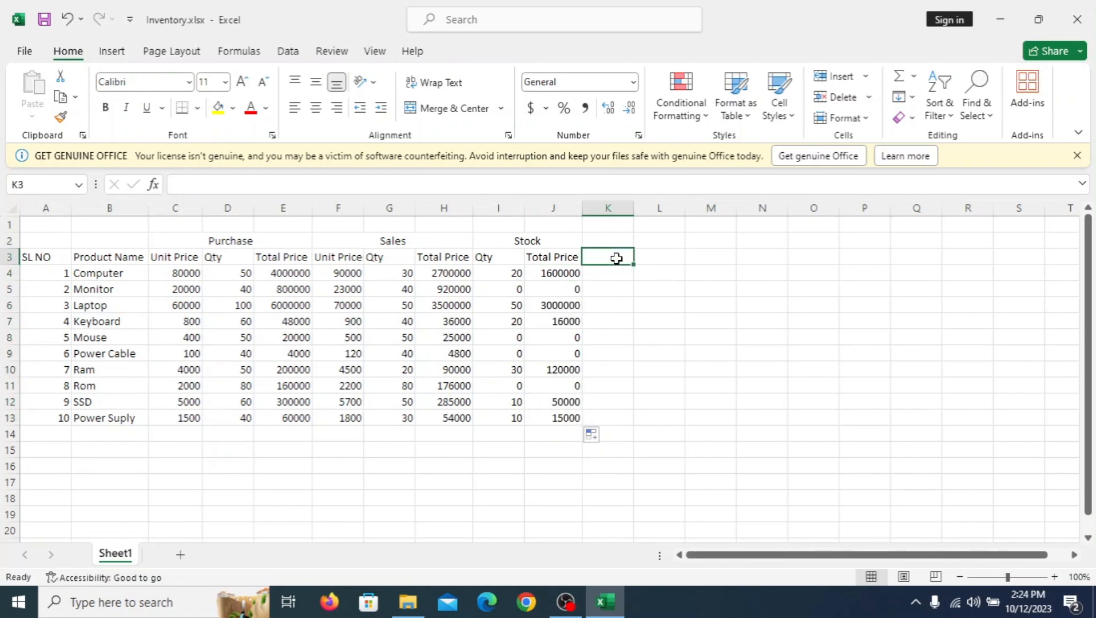
type("L")
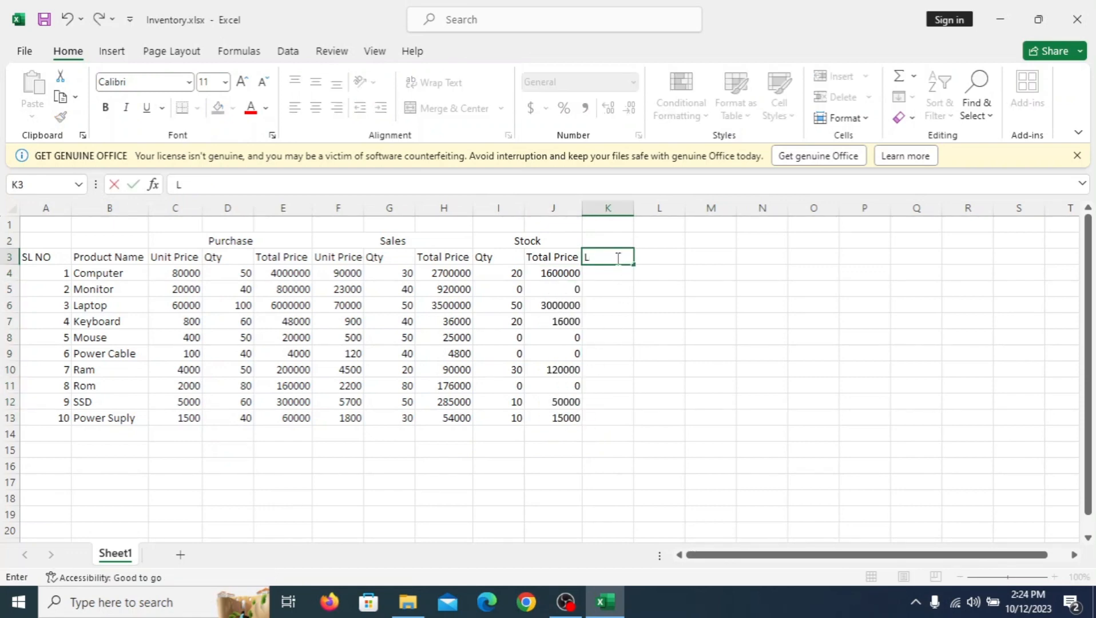
type("oss")
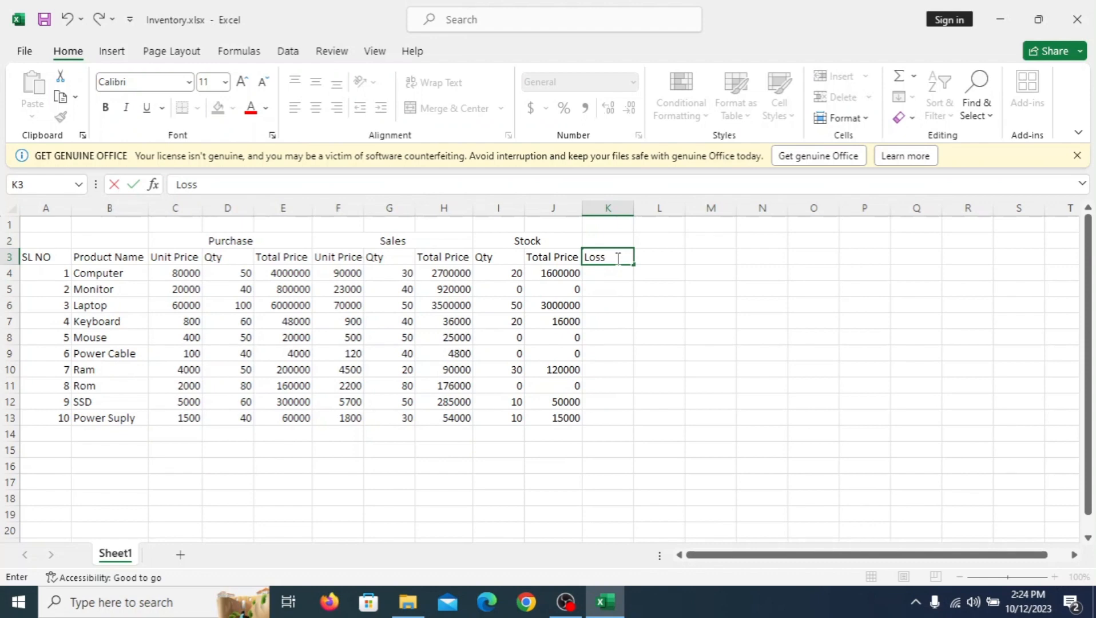
type("/Profit")
left_click(637, 209)
double_click(635, 208)
Step: Calculate Loss/Profit as sales plus stock total minus purchase total with =(H4+J4)-E4 in K4, filled down to K13
left_click(611, 272)
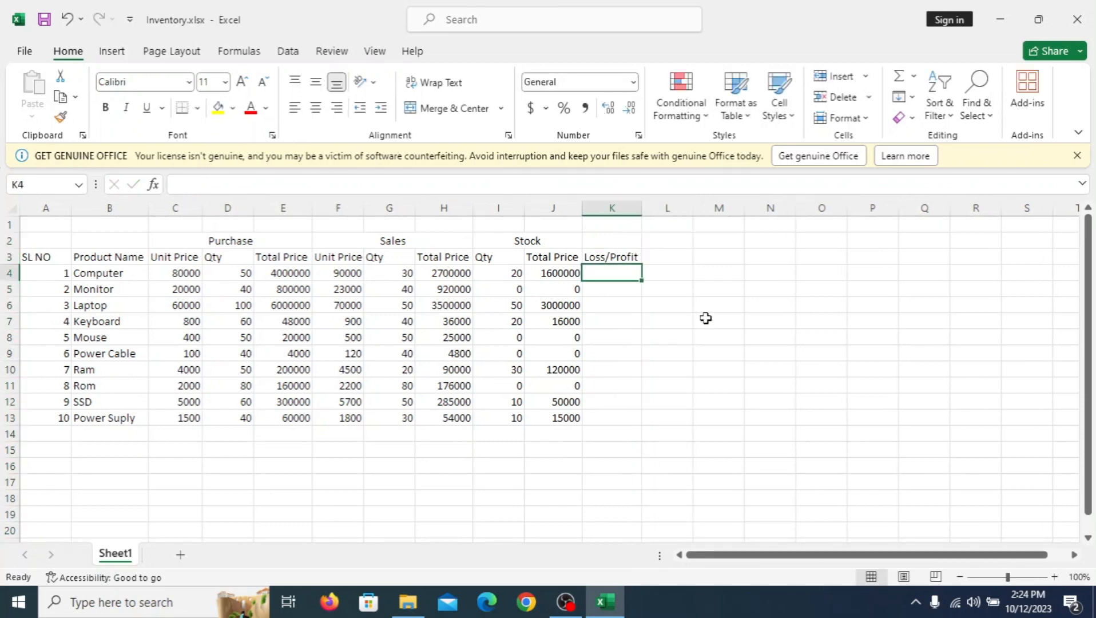
type("=")
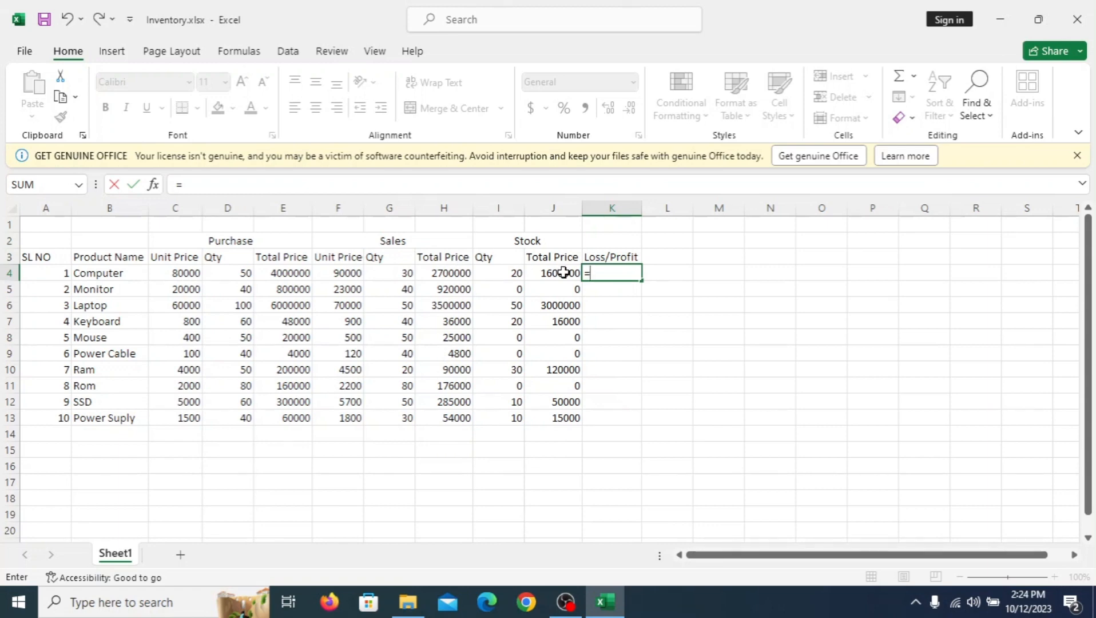
type("(")
left_click(454, 275)
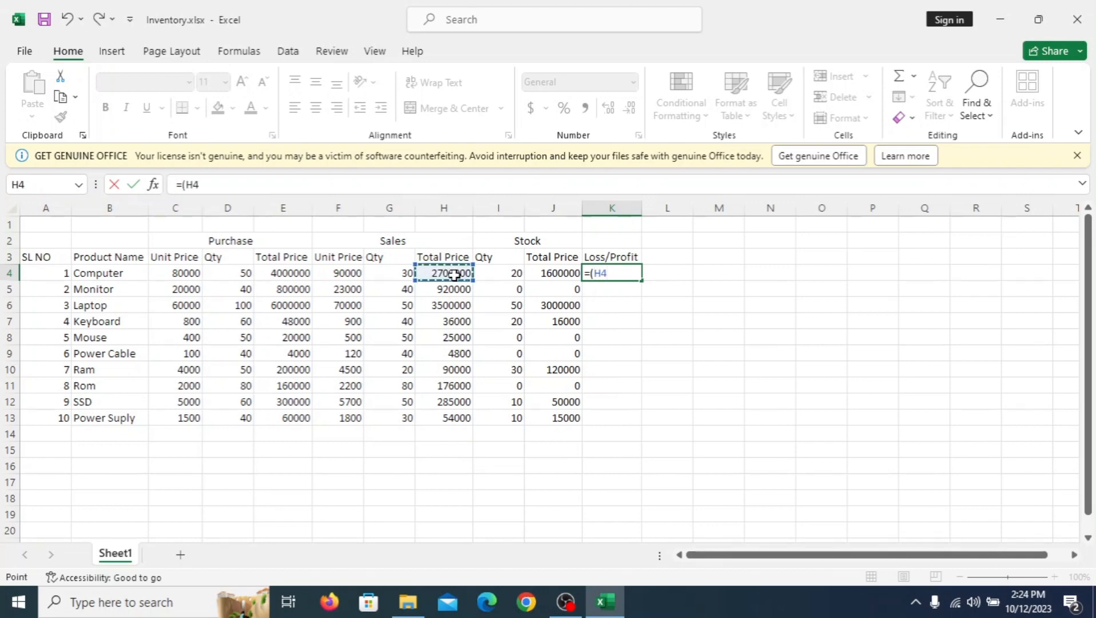
type("+")
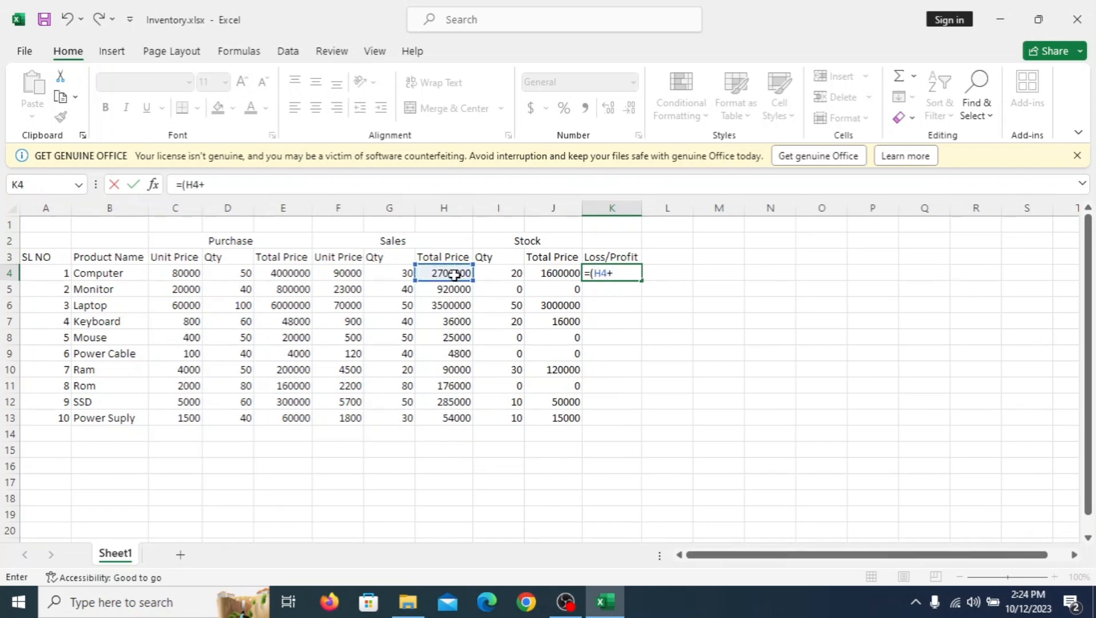
left_click(556, 273)
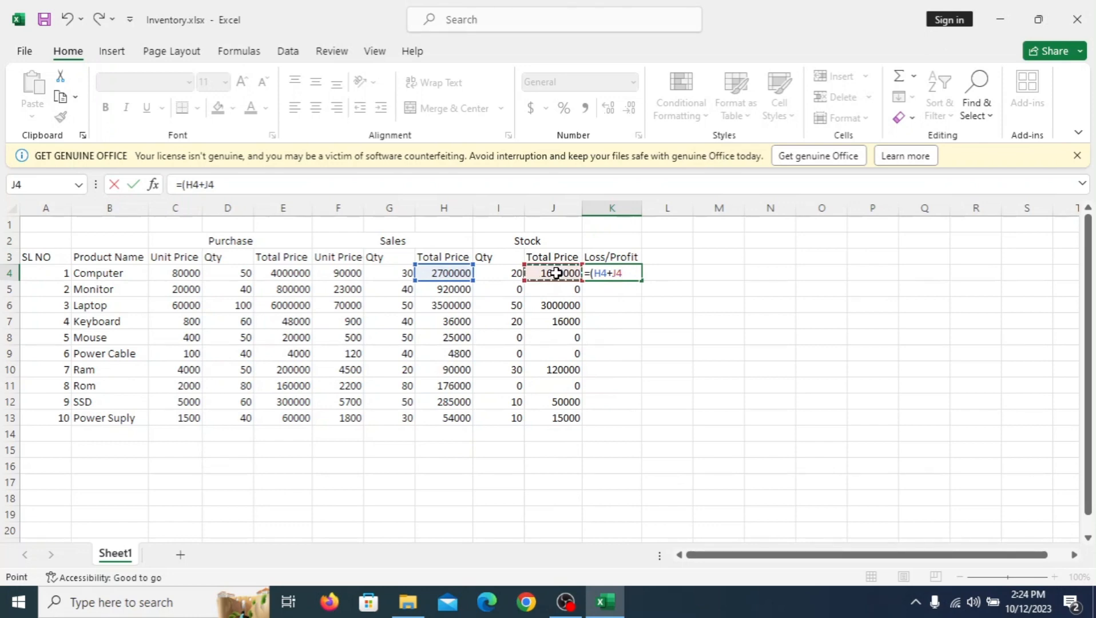
type(")-")
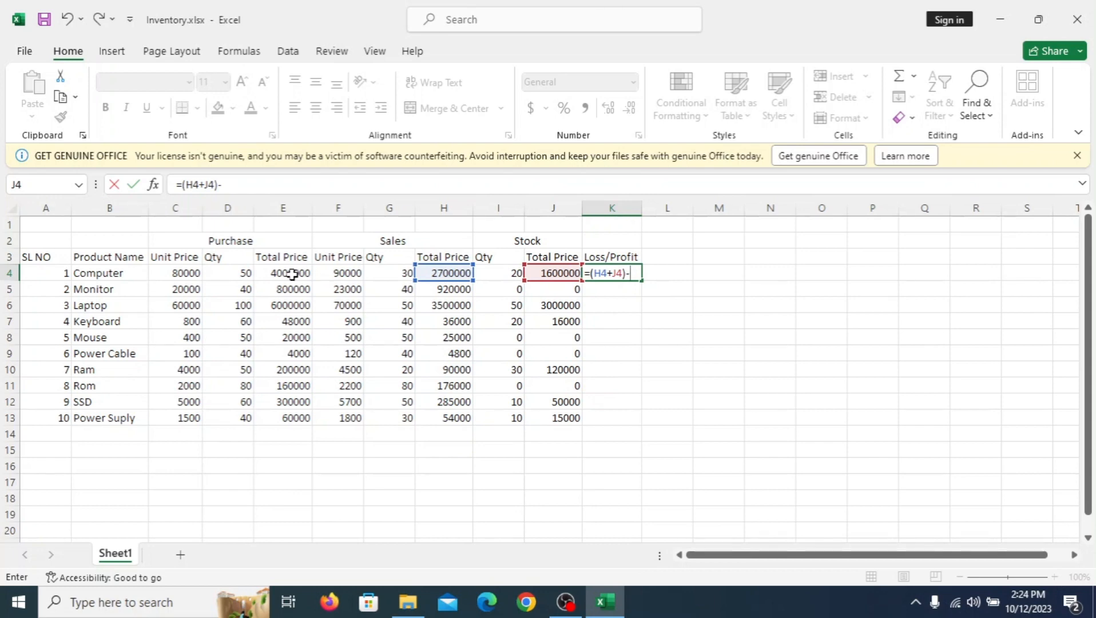
left_click(292, 274)
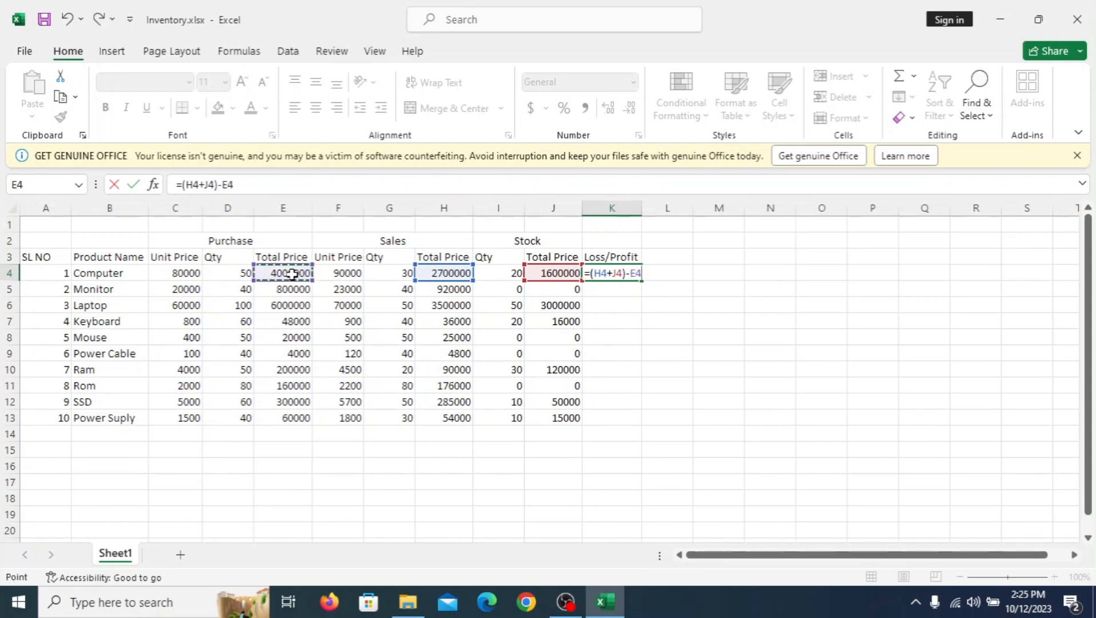
key("Return")
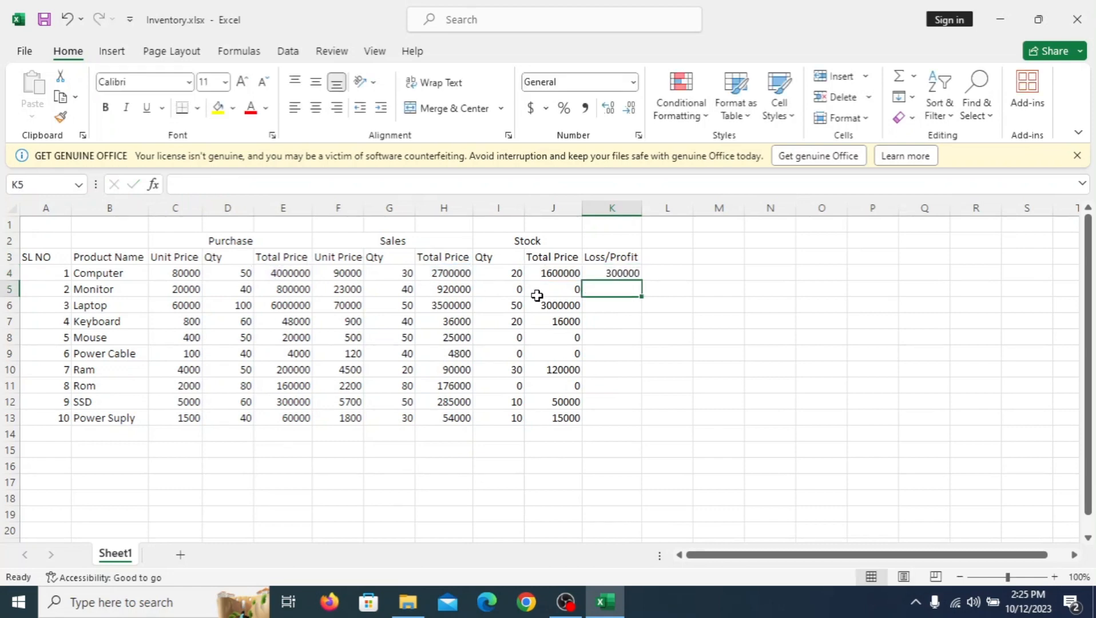
left_click(616, 276)
left_click_drag(641, 280, 633, 429)
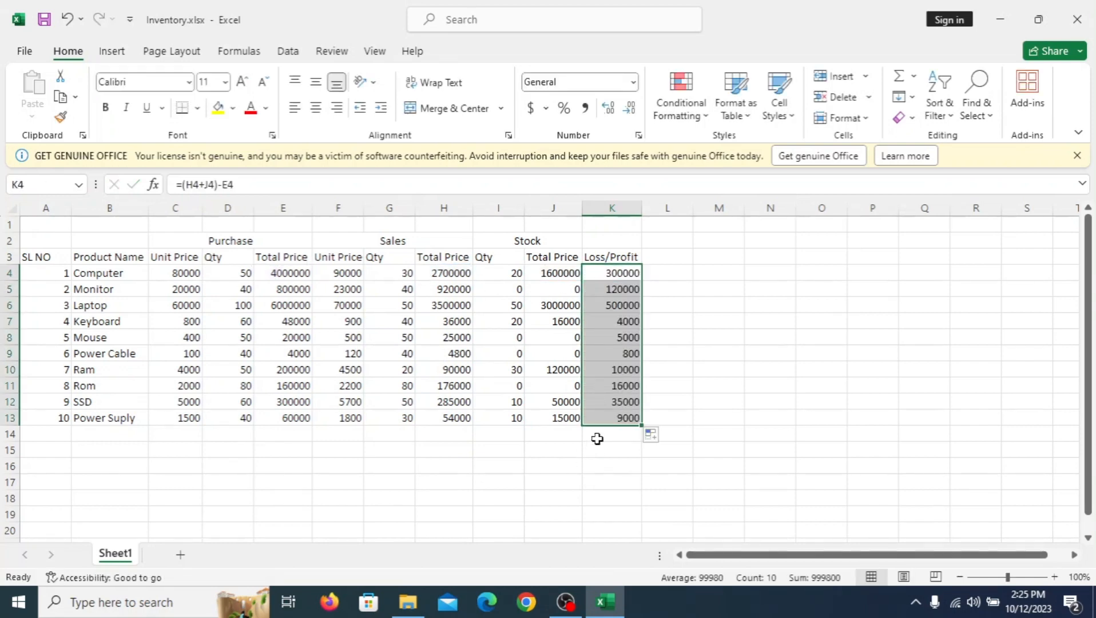
Step: Enter the label Total= in cell J14 below the Stock total prices
left_click(594, 435)
left_click(544, 434)
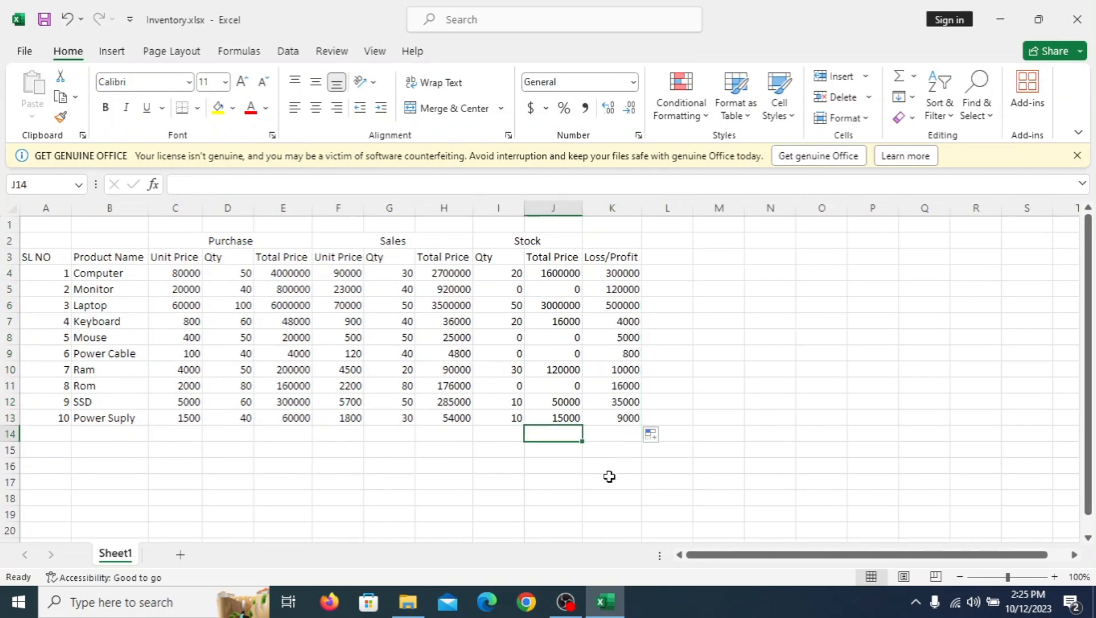
type("Tot")
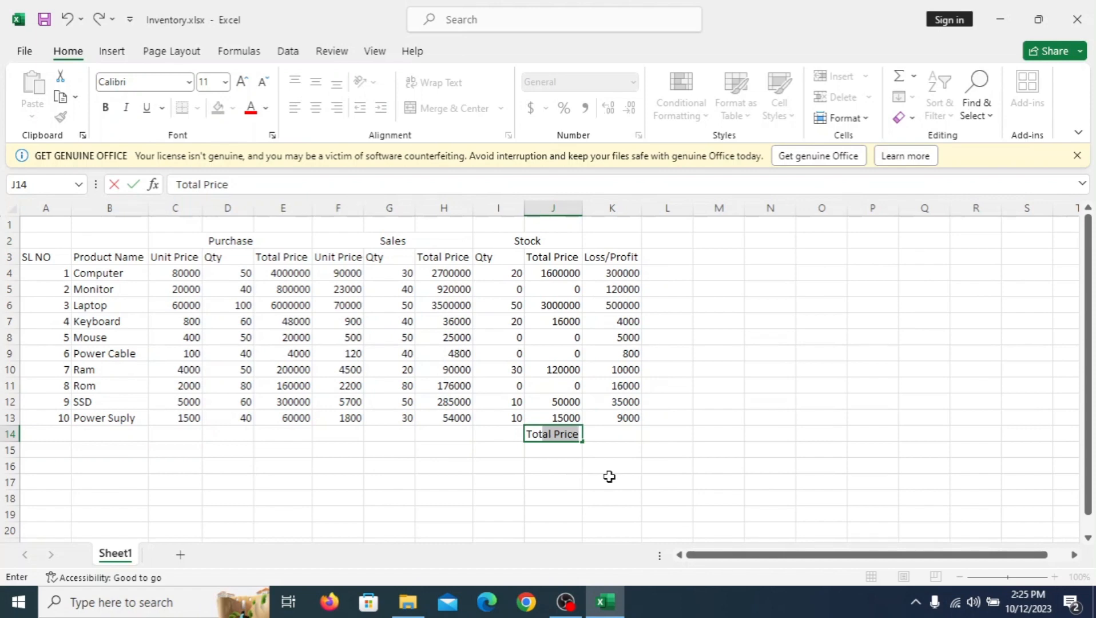
type("al=")
Step: Sum the Loss/Profit column with =SUM(K4:K13) in cell K14
left_click(625, 430)
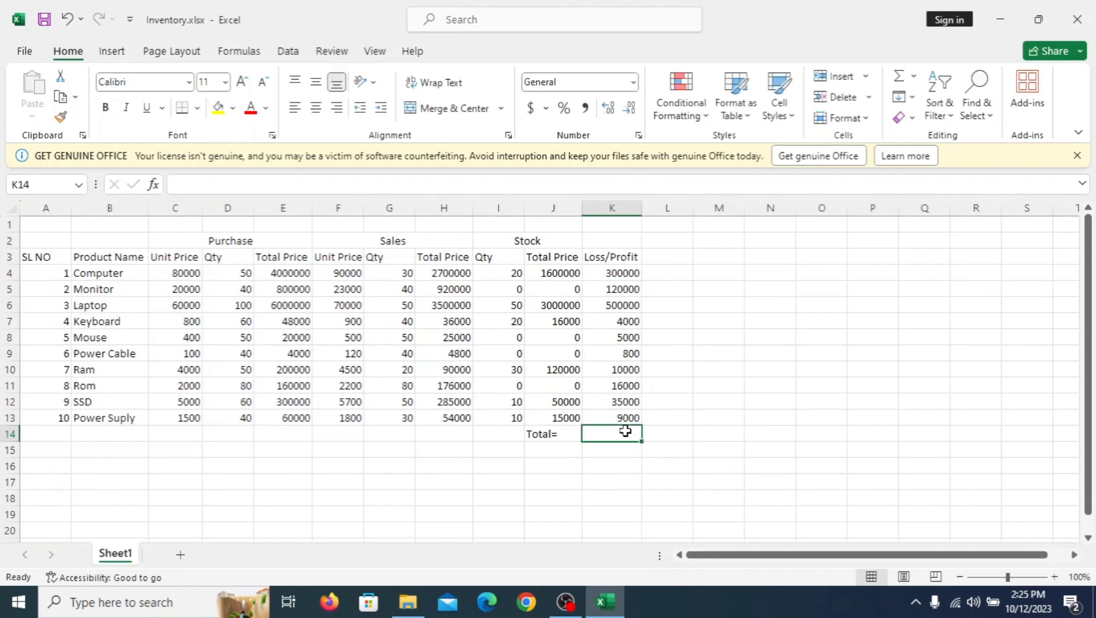
type("=")
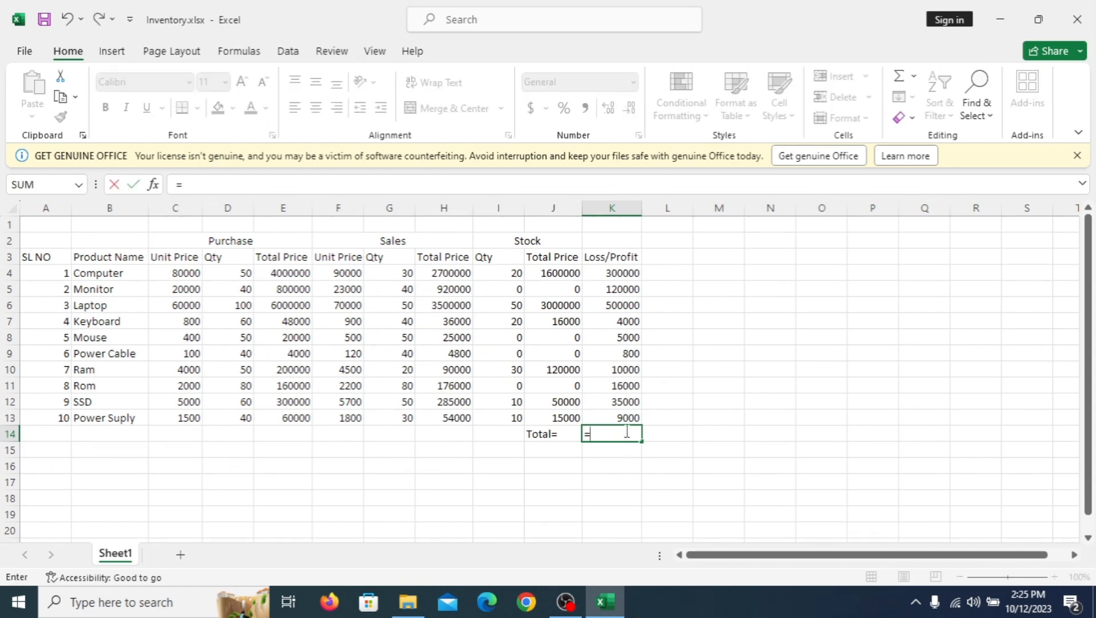
type("su")
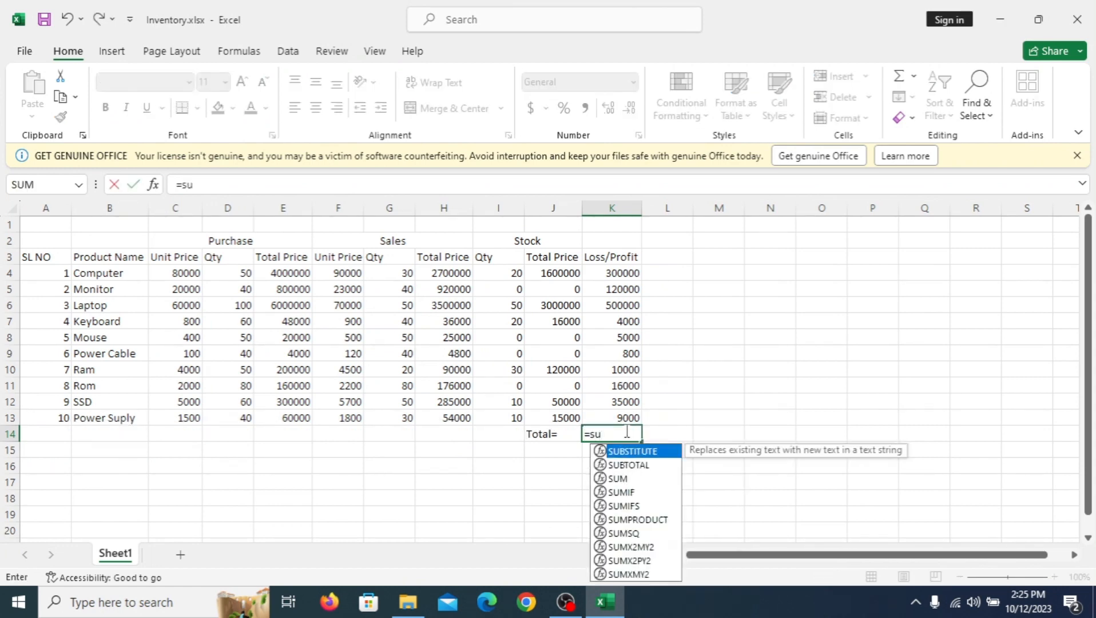
type("m(")
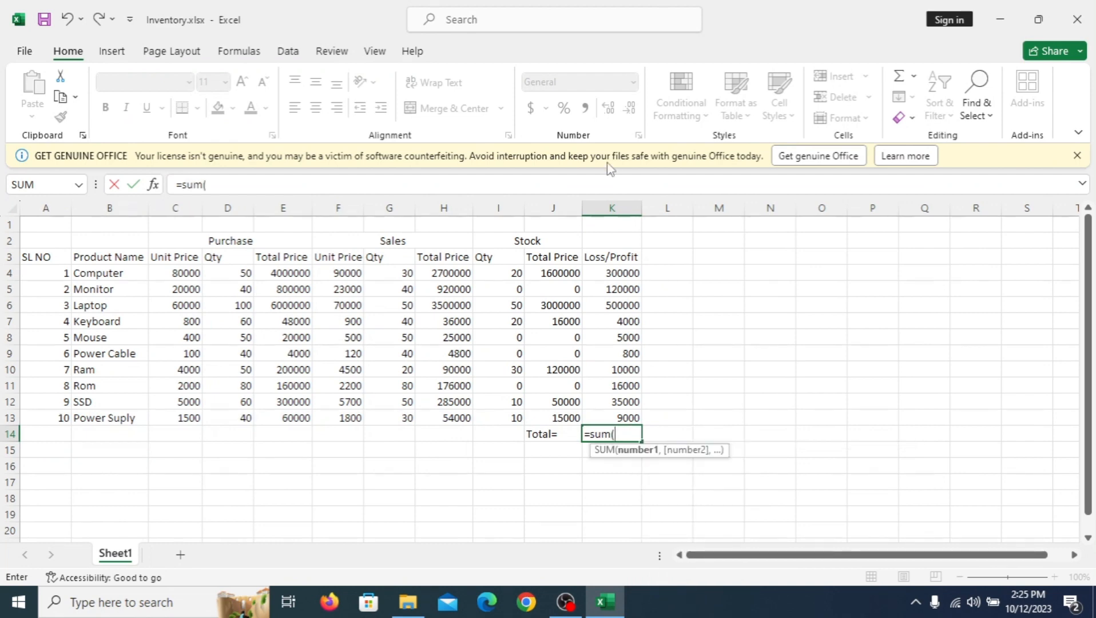
left_click_drag(604, 272, 619, 420)
type(")")
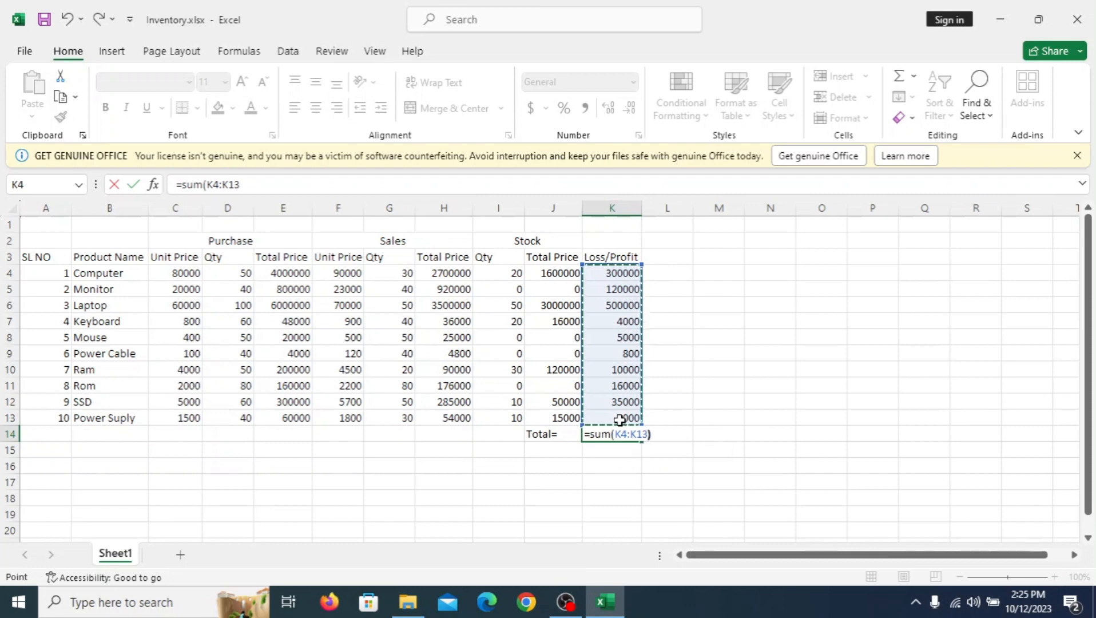
key("Return")
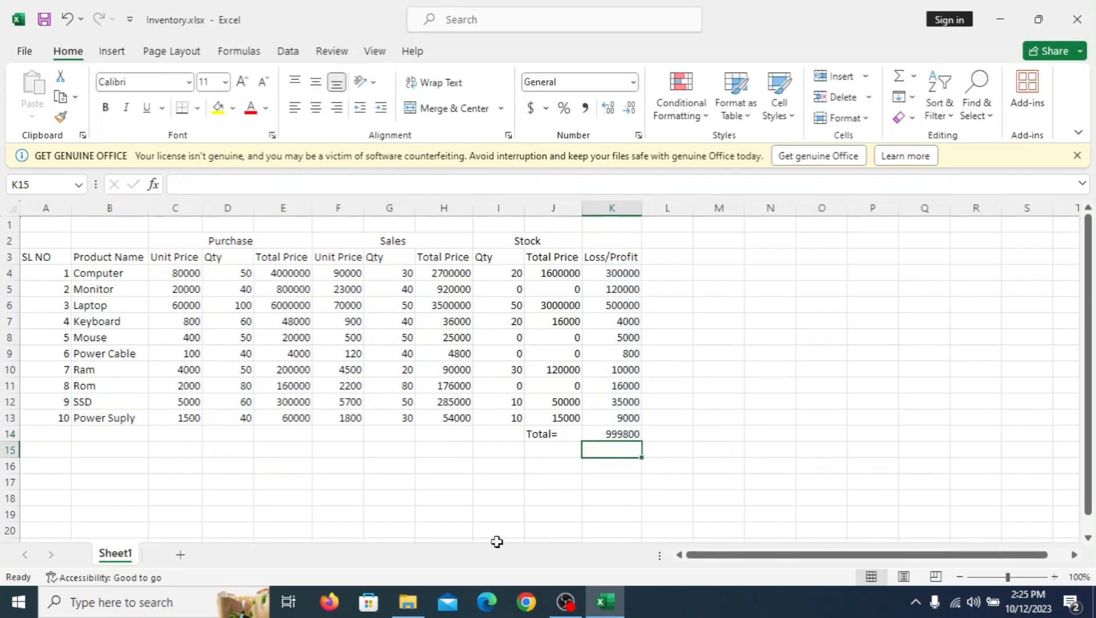
left_click(619, 433)
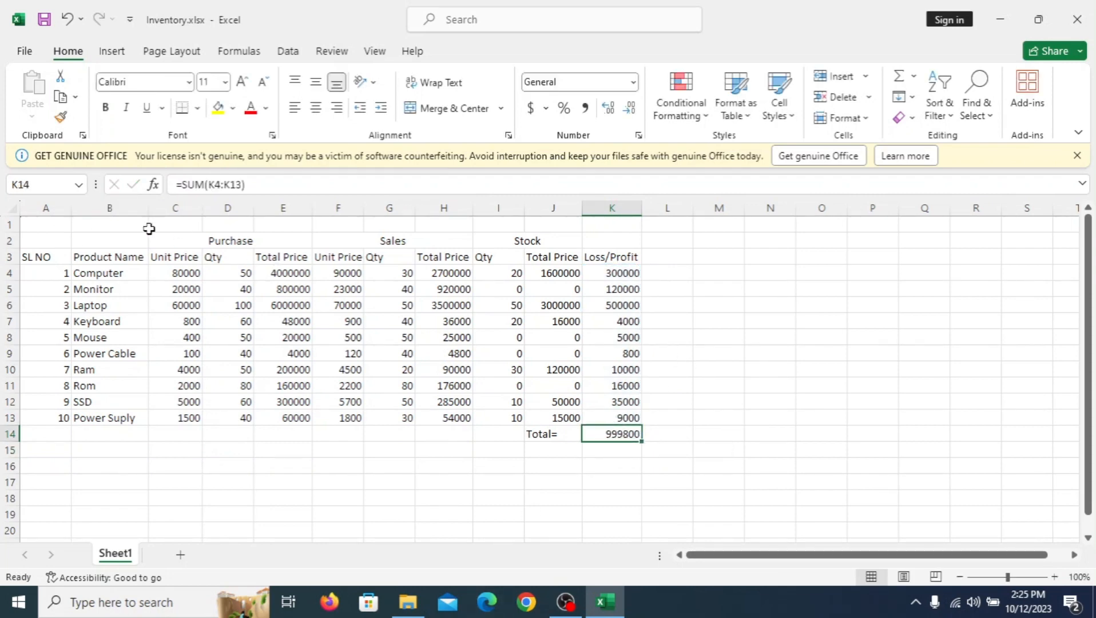
Step: Merge and center A1:K1 above the table and enter the title Inventory/Stock Management
left_click_drag(36, 223, 540, 229)
left_click_drag(613, 231, 613, 231)
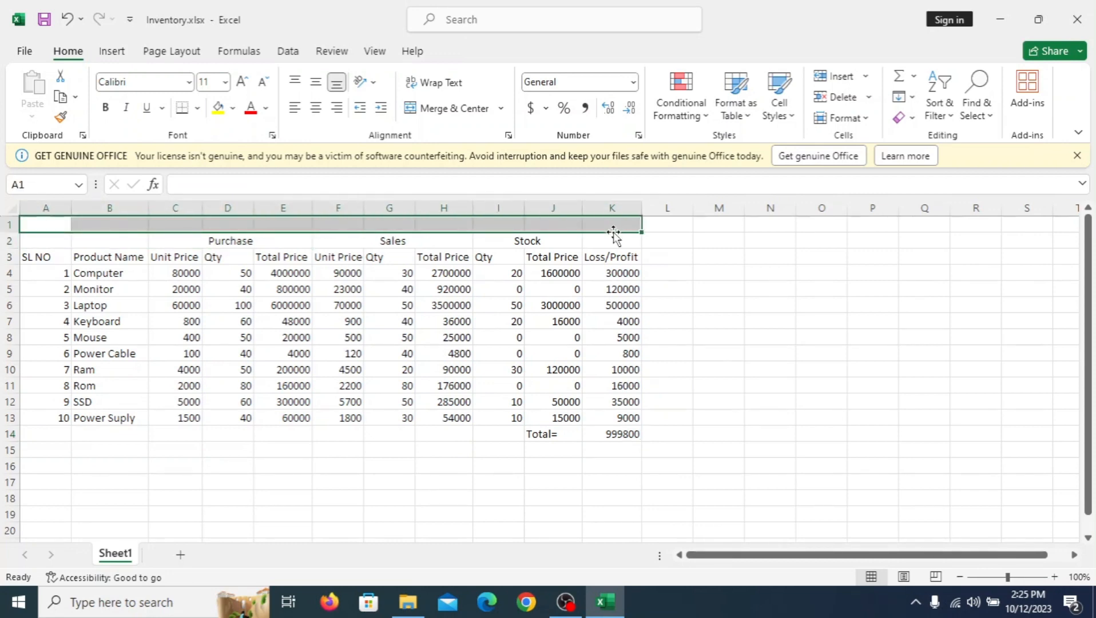
left_click(457, 114)
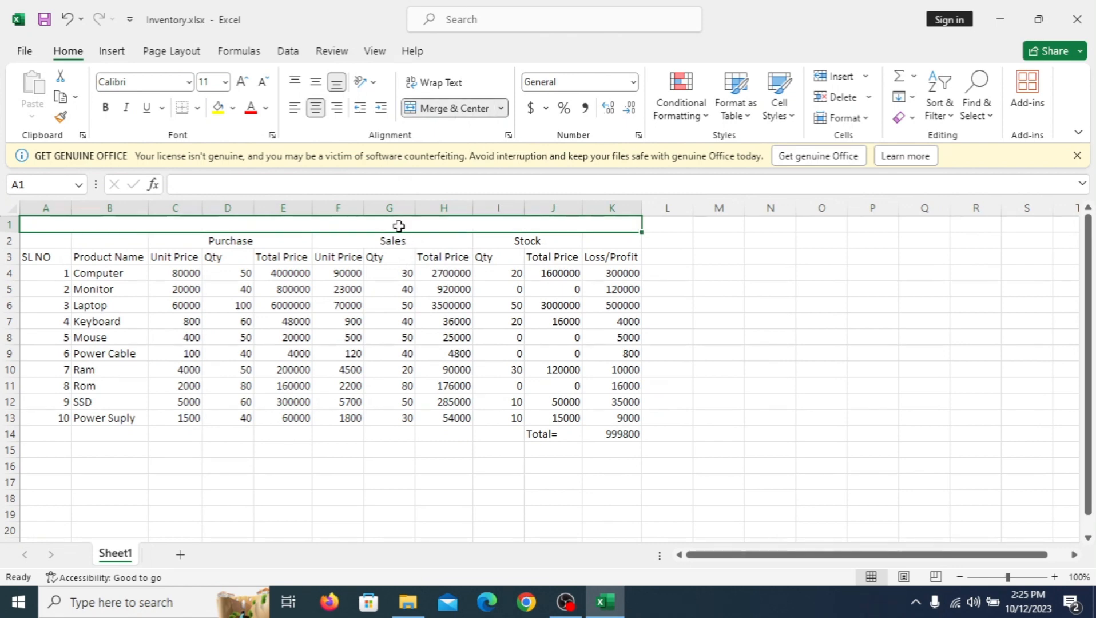
type("Inven")
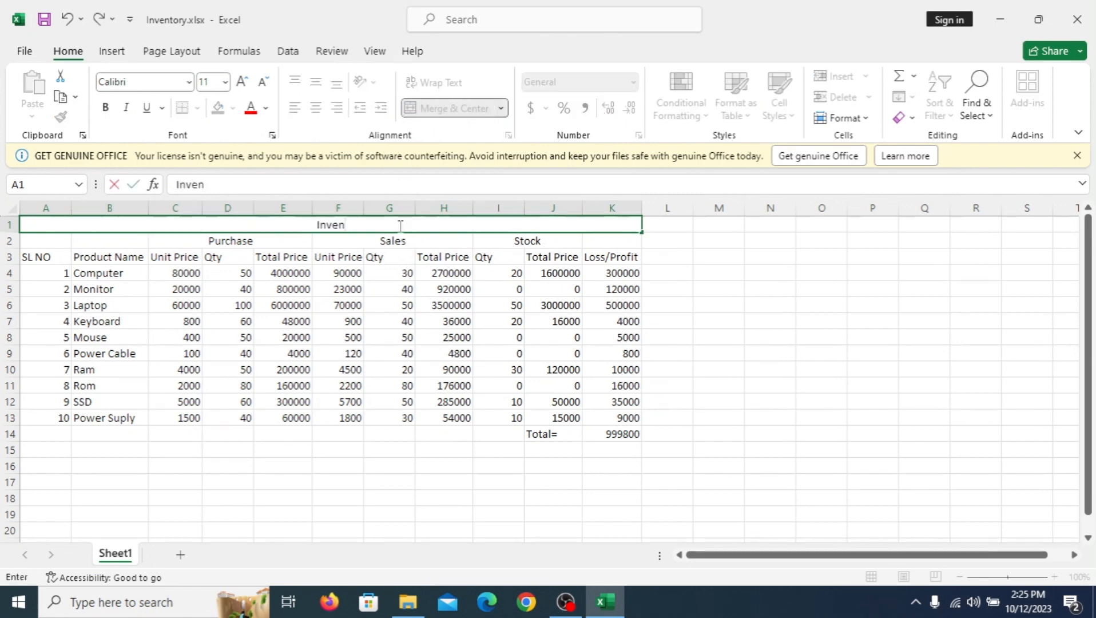
type("tory/")
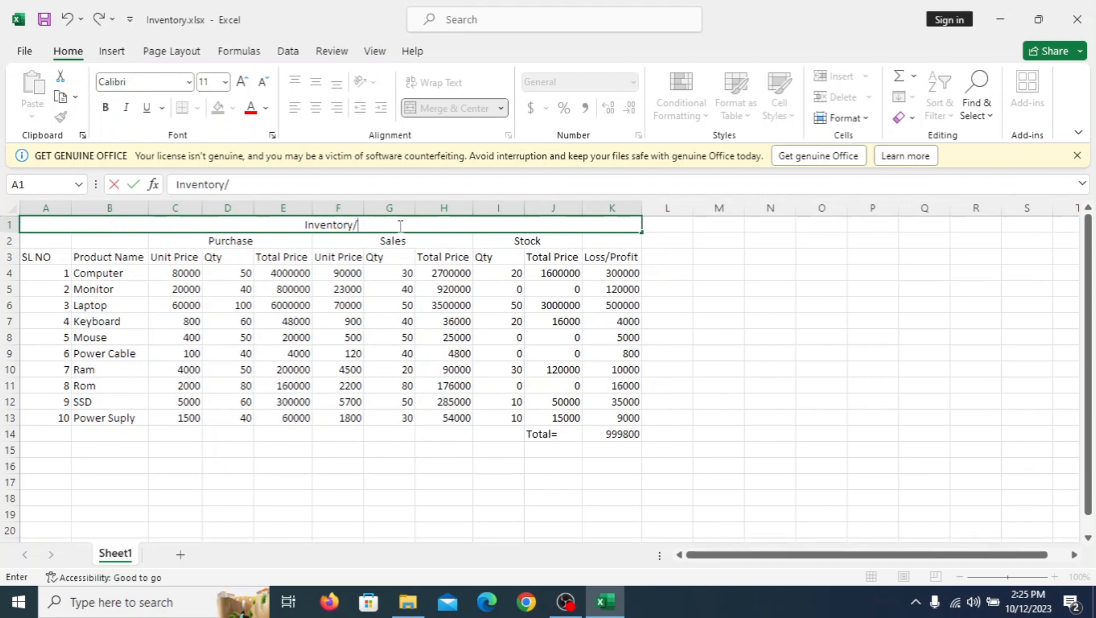
type("Stock")
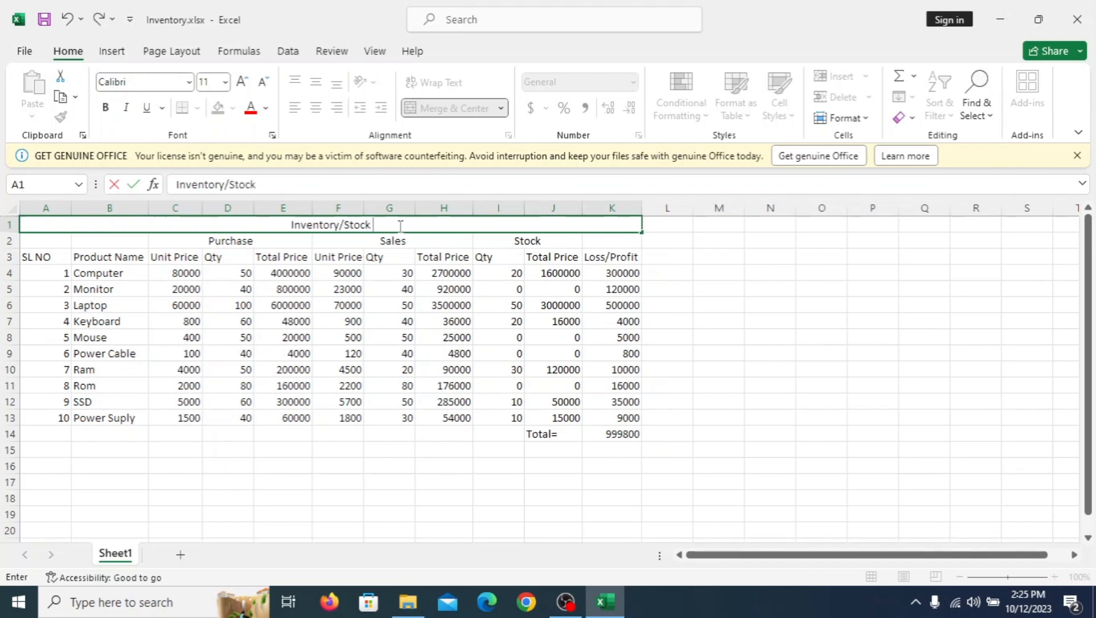
type(" Mana")
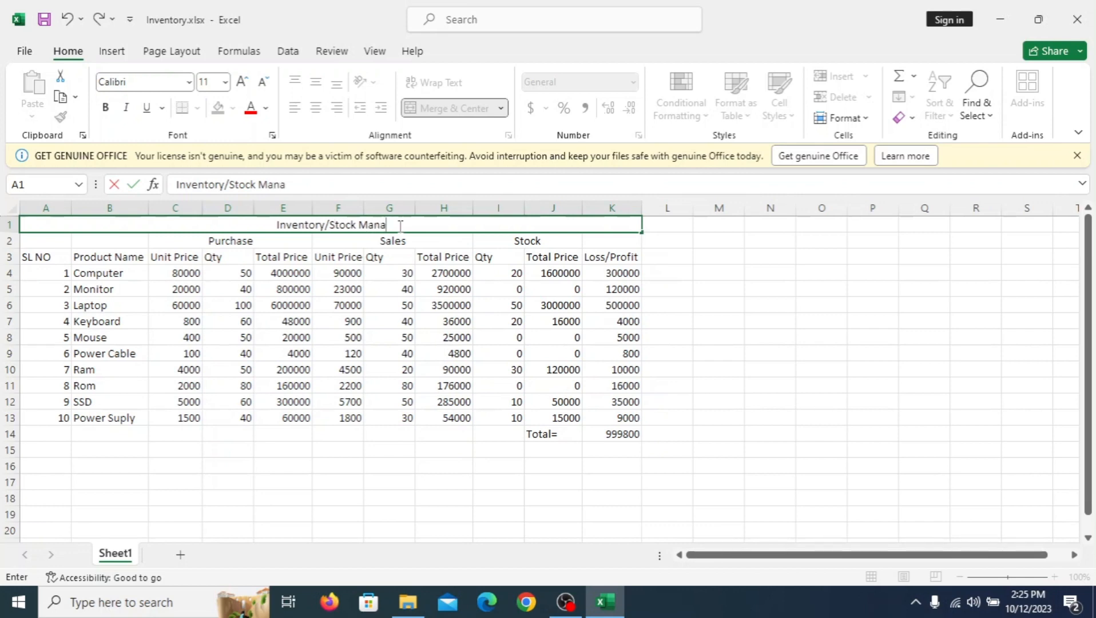
type("gement")
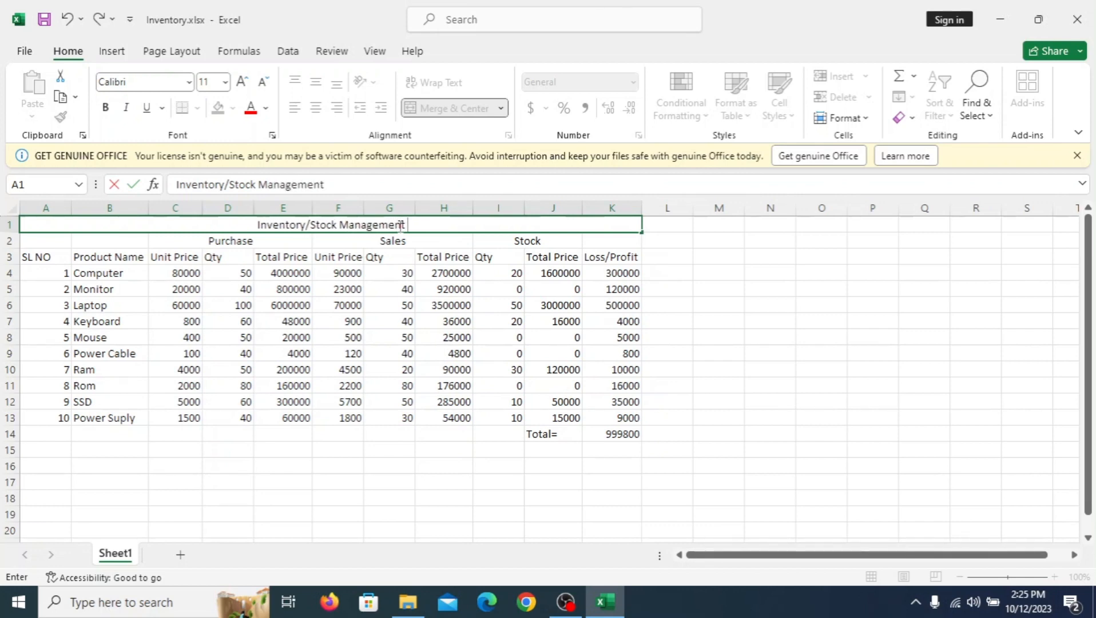
left_click(379, 469)
Step: Increase the title's font size in A1 to 24 and fill the merged cell with a light blue theme color
left_click(360, 225)
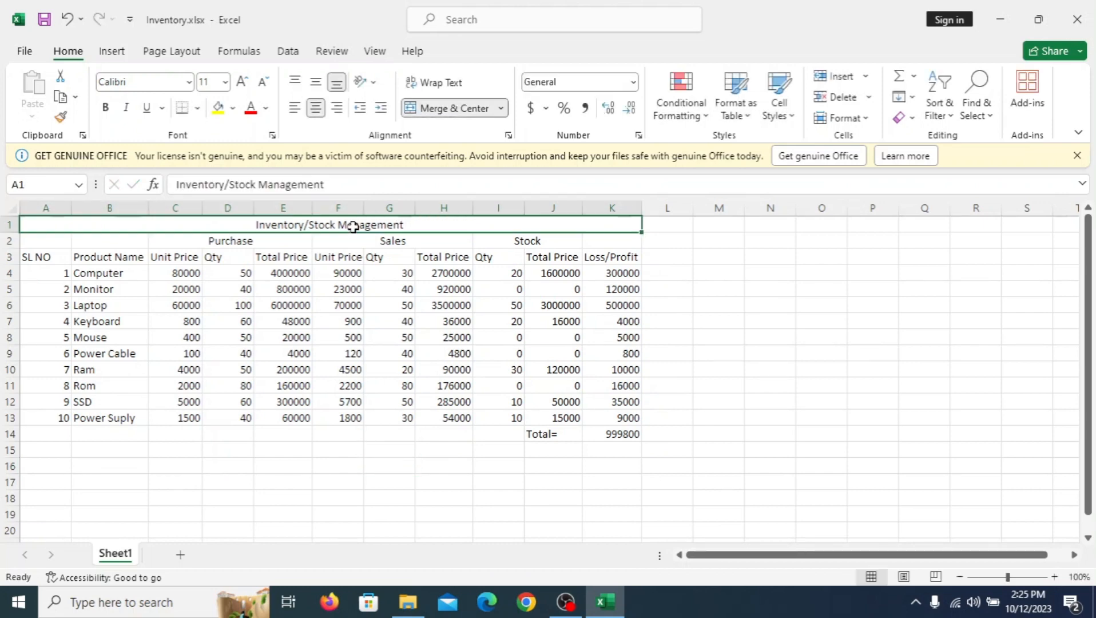
left_click(241, 83)
left_click(240, 83)
left_click(241, 82)
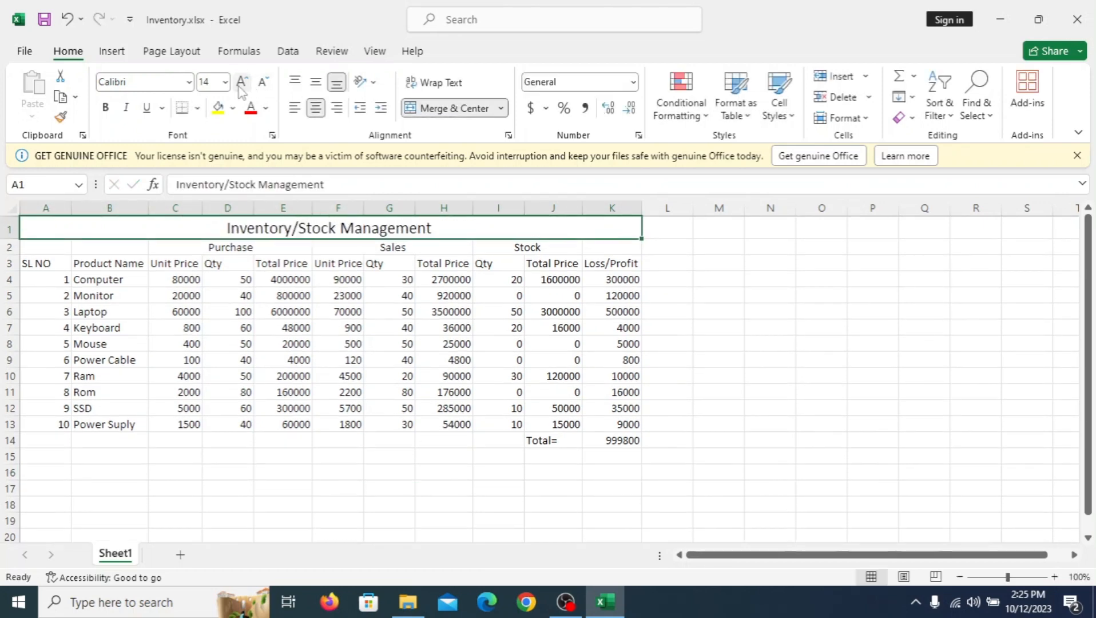
left_click(241, 83)
left_click(240, 83)
left_click(240, 83)
left_click(241, 84)
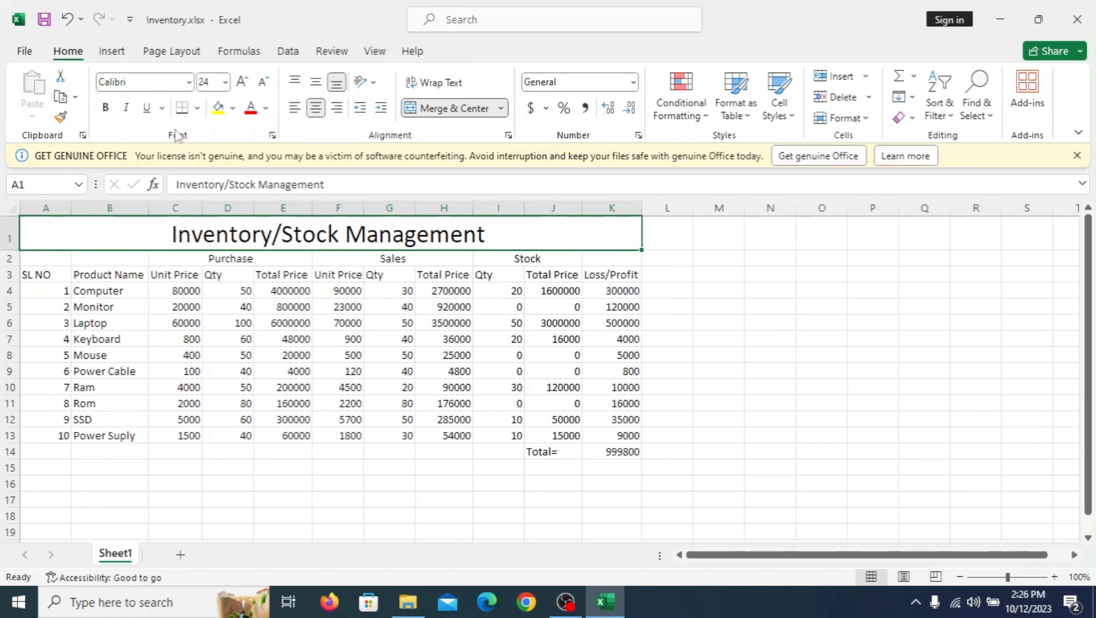
left_click(232, 107)
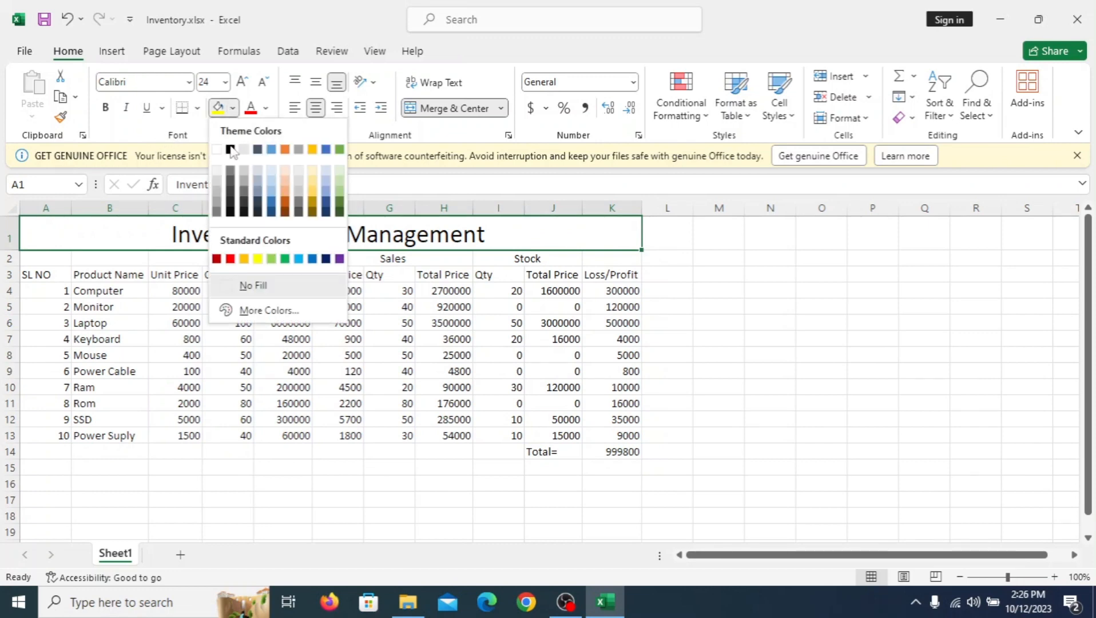
left_click(272, 181)
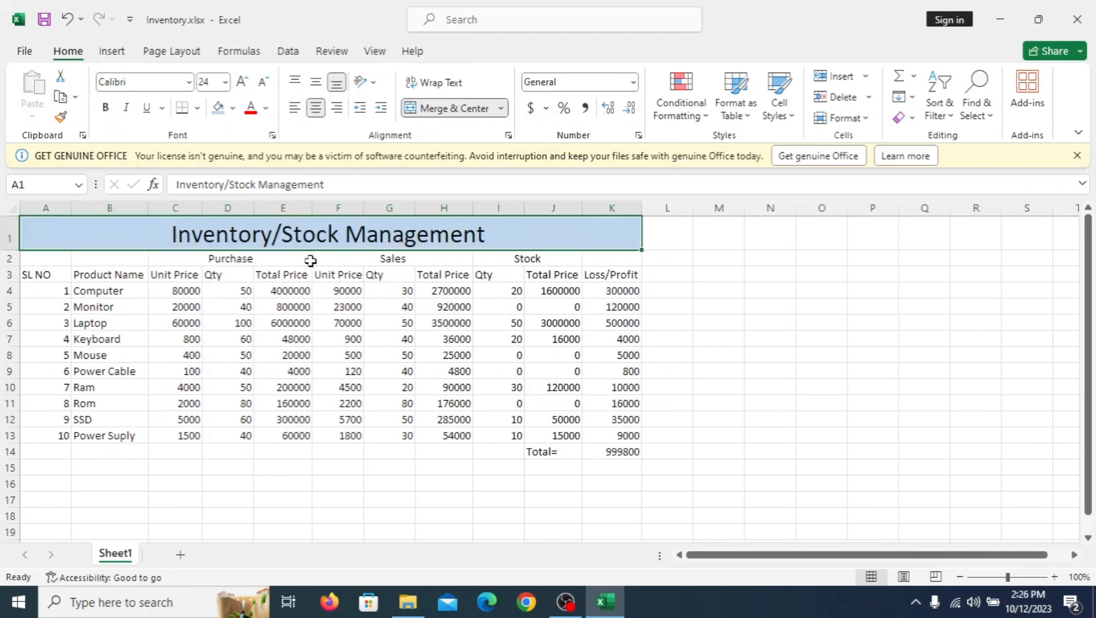
Step: Fill the Purchase section C2:E13 with the standard orange color
left_click_drag(59, 262, 247, 446)
left_click(189, 280)
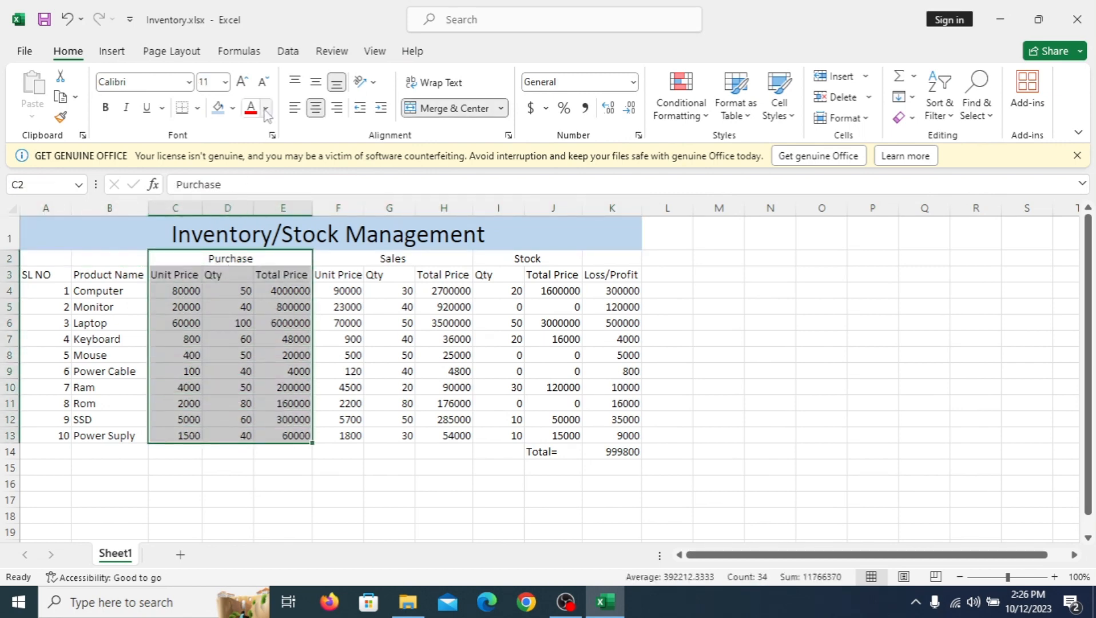
left_click(237, 111)
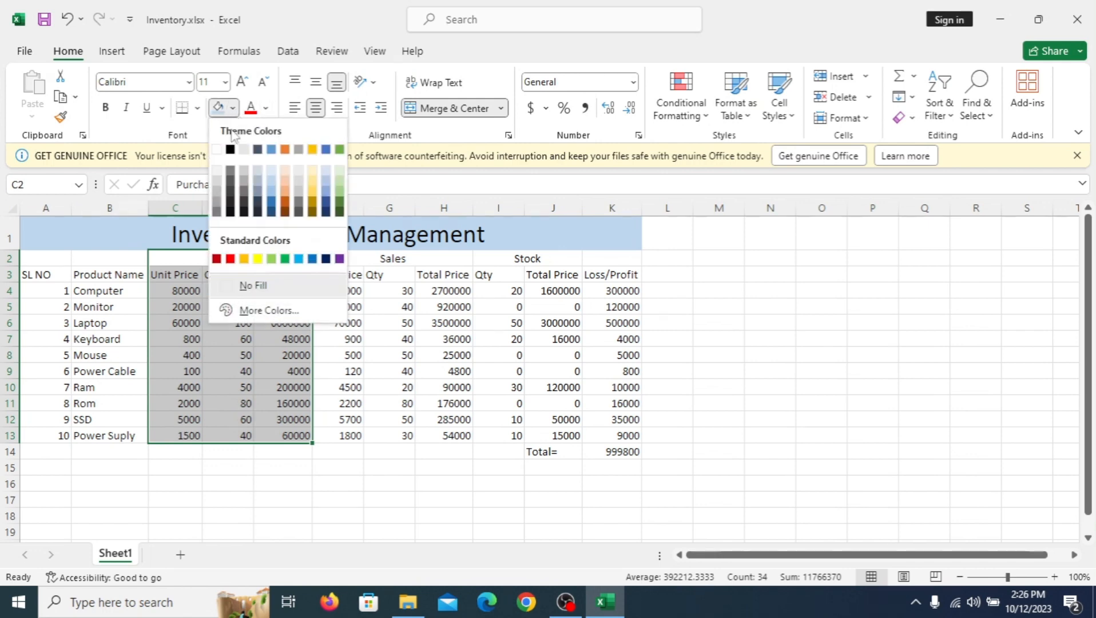
left_click(245, 260)
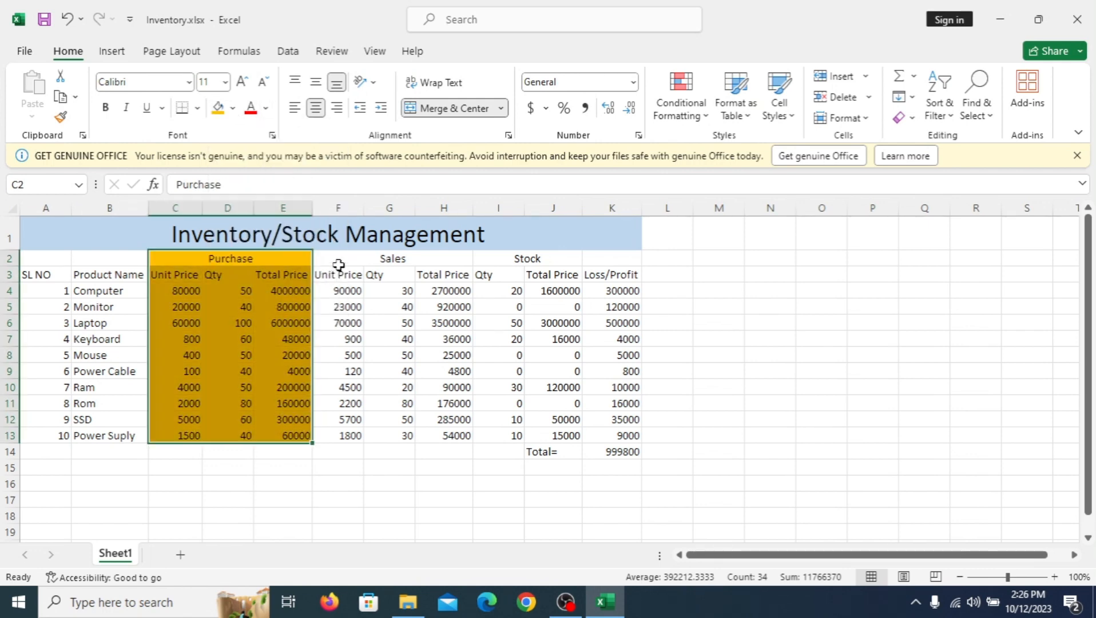
Step: Fill the Sales section F2:H13 with a light green theme color
left_click_drag(339, 260, 380, 433)
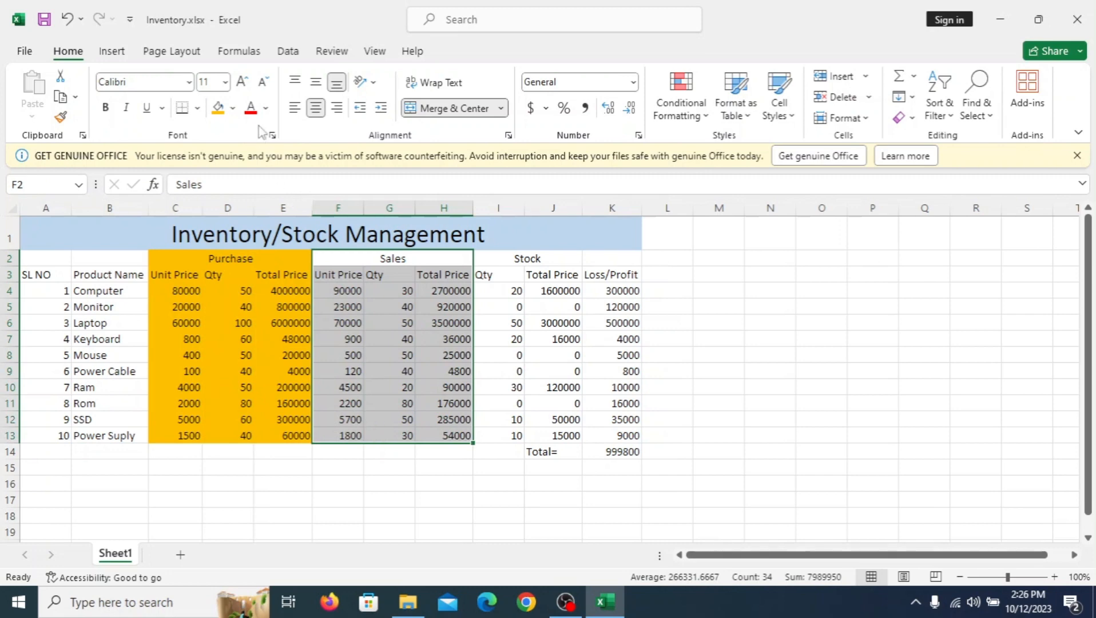
left_click(231, 112)
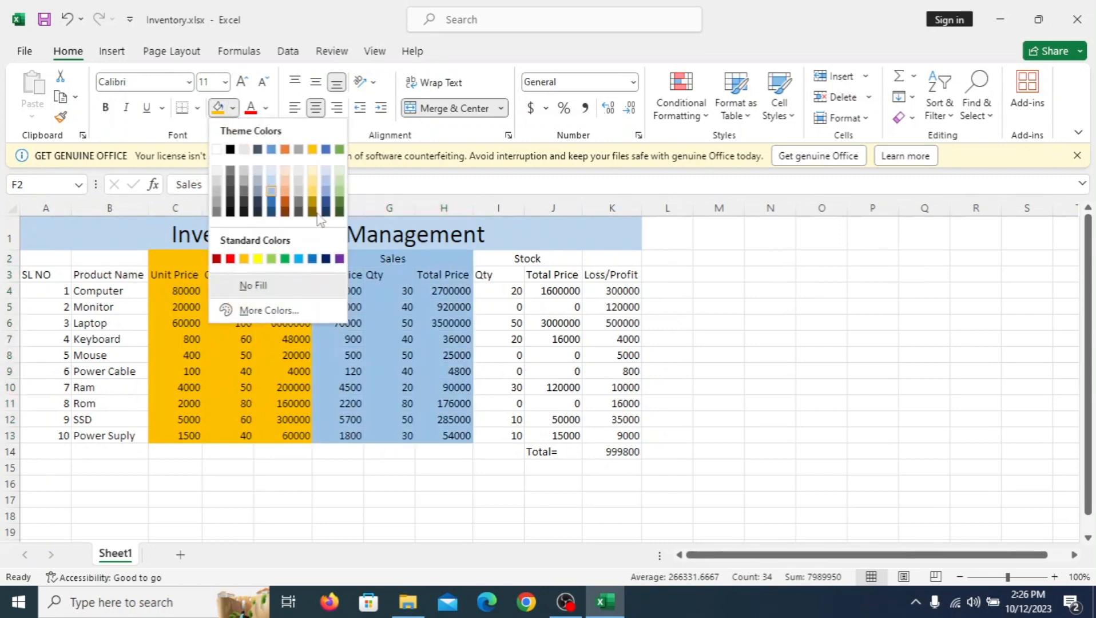
left_click(342, 192)
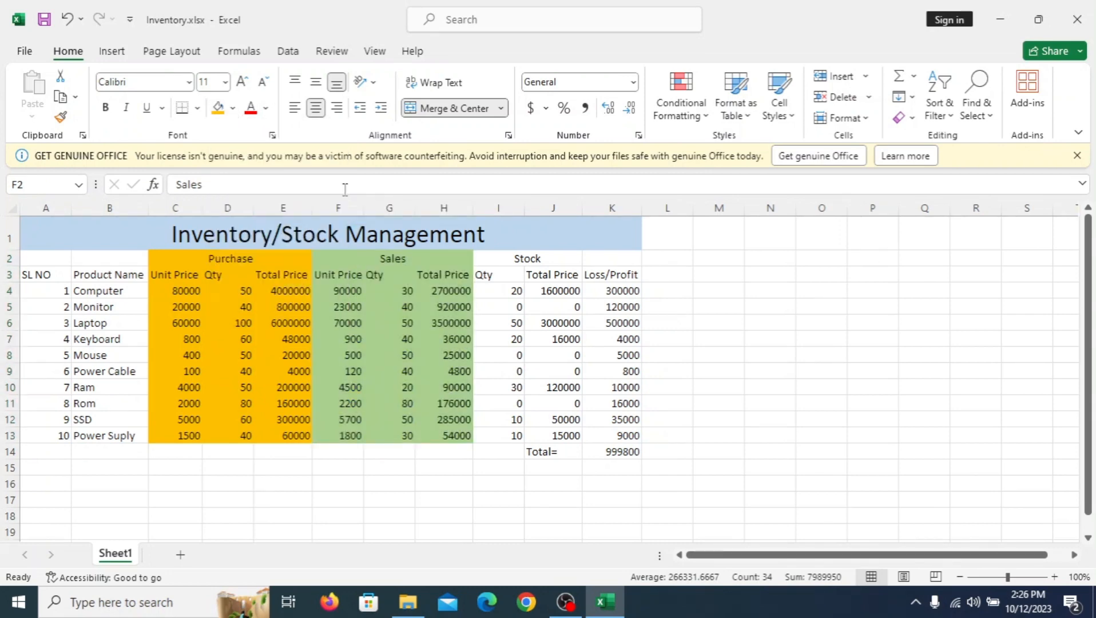
Step: Fill the Stock section I2:J13 with the standard yellow color
left_click_drag(490, 255, 518, 435)
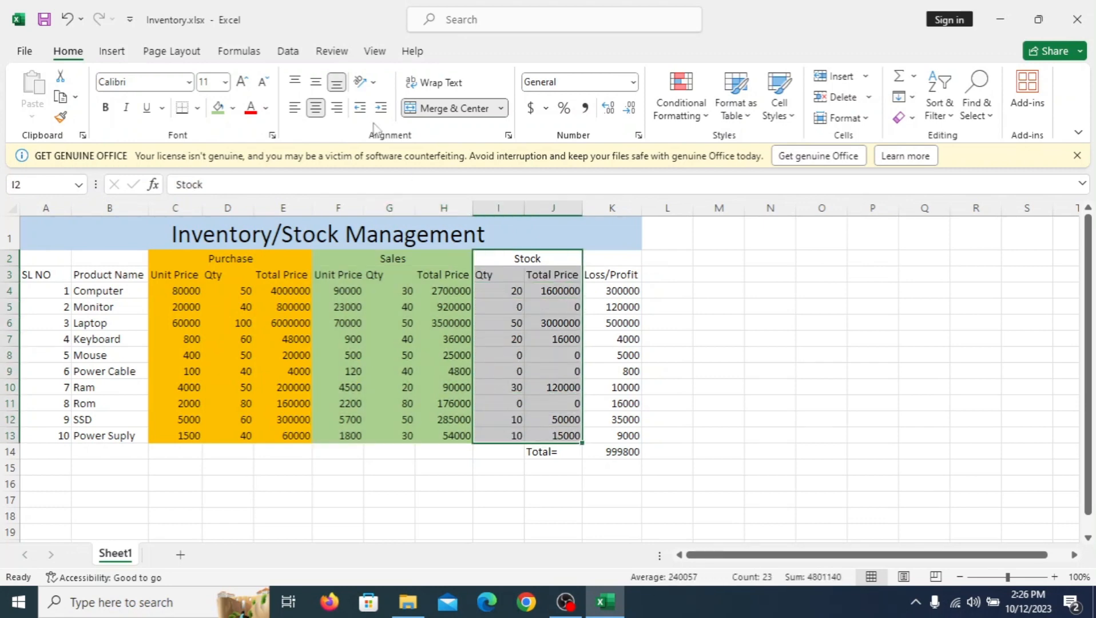
left_click(232, 109)
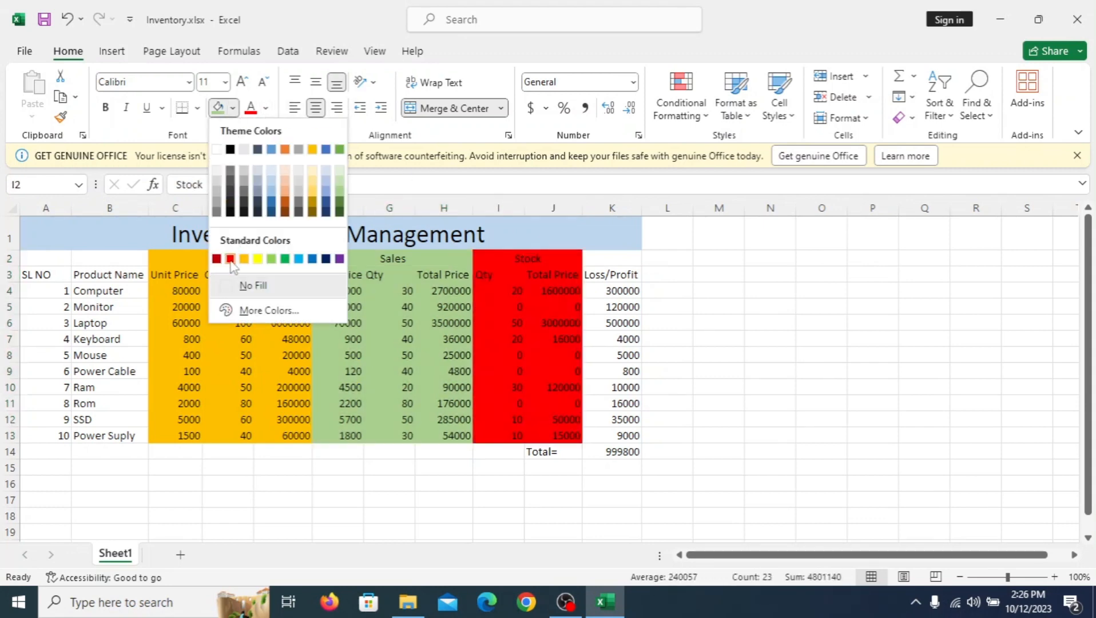
left_click(258, 259)
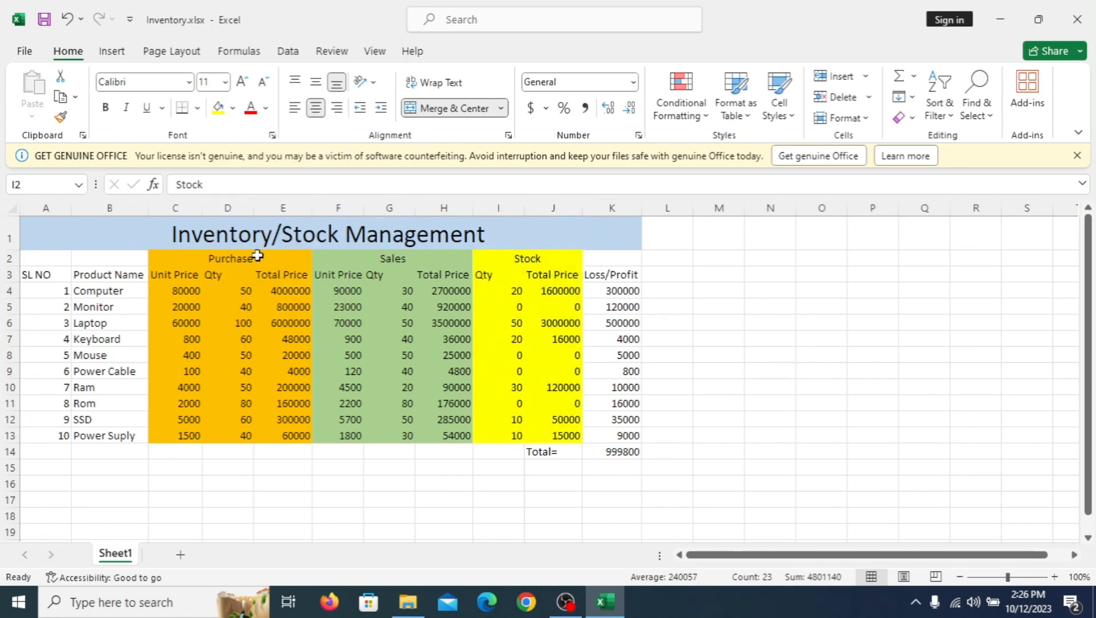
Step: Fill the Loss/Profit column K2:K13 with the standard light blue color
left_click_drag(603, 264, 605, 435)
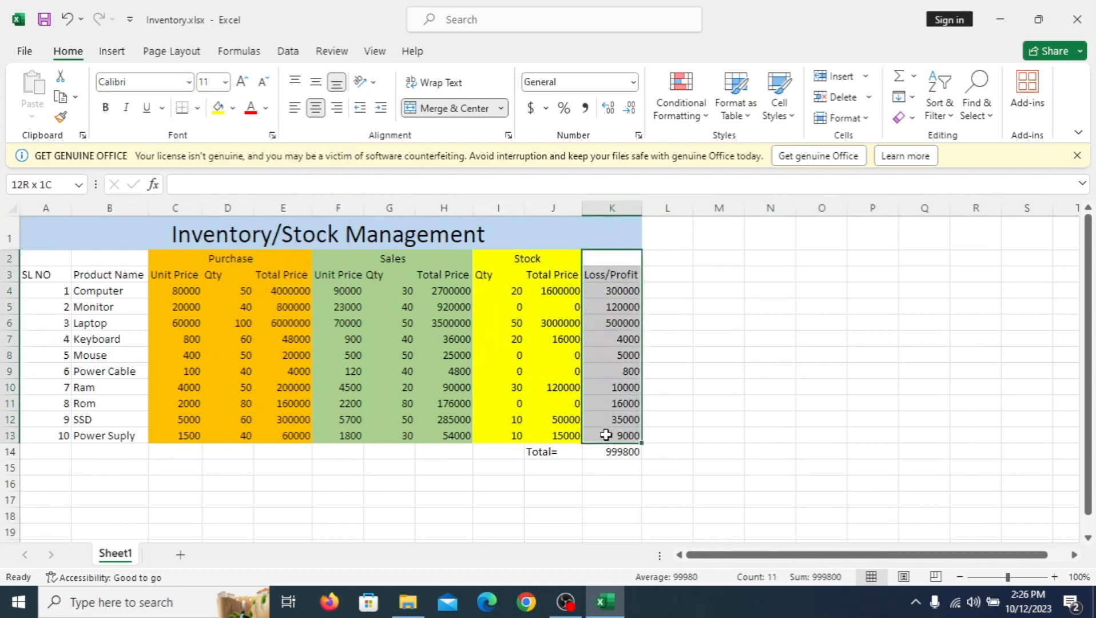
left_click(232, 108)
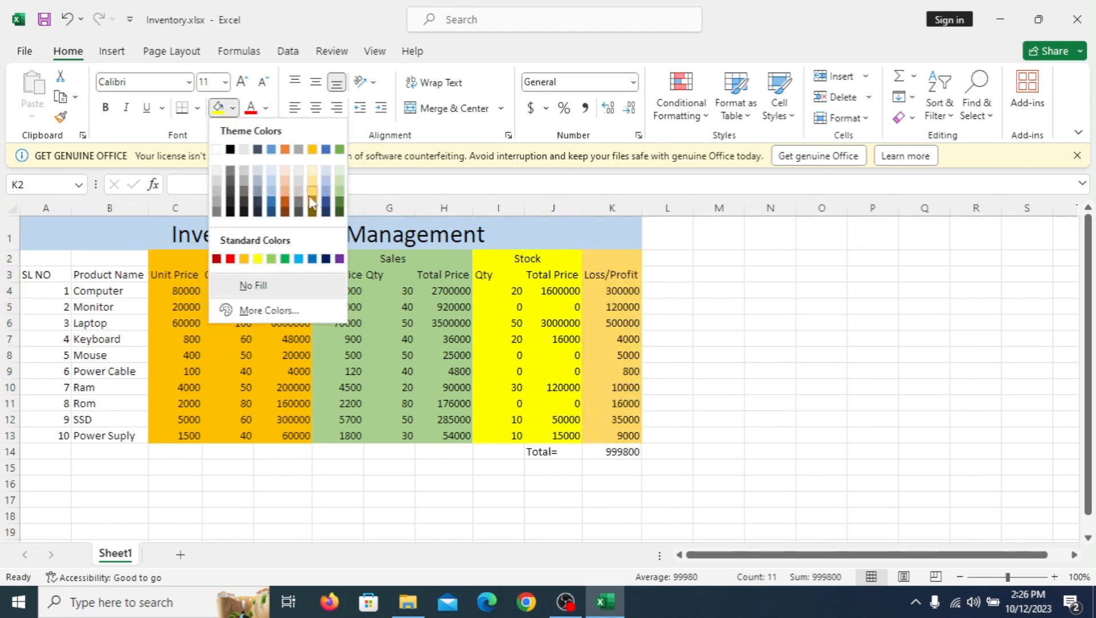
left_click(298, 259)
left_click(658, 500)
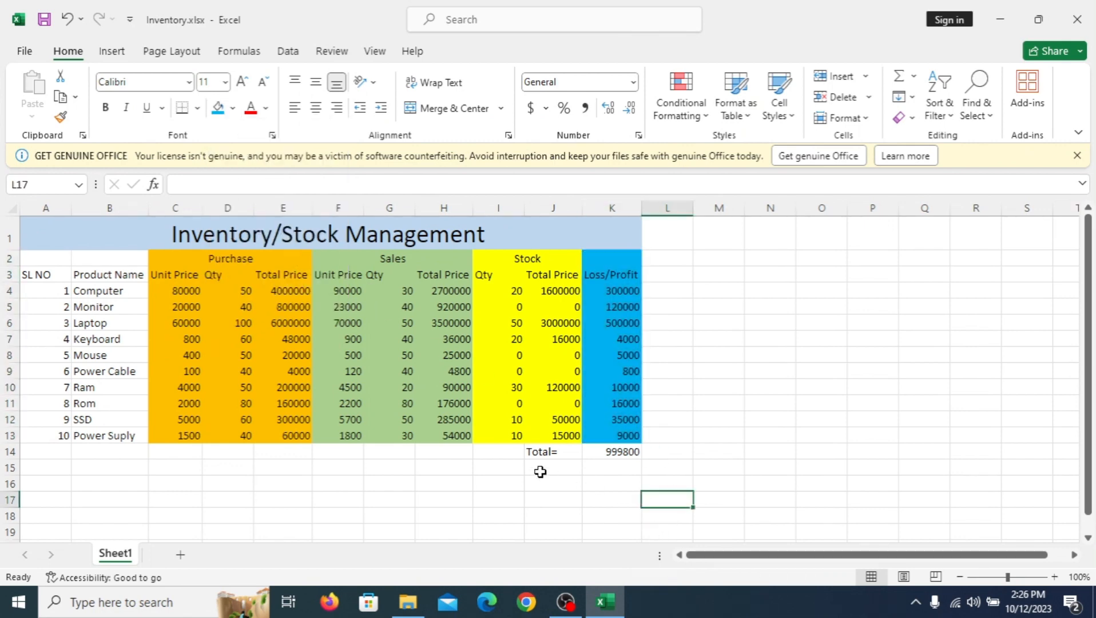
Step: Fill the total row A14:K14 with the standard blue color
left_click_drag(38, 454, 607, 454)
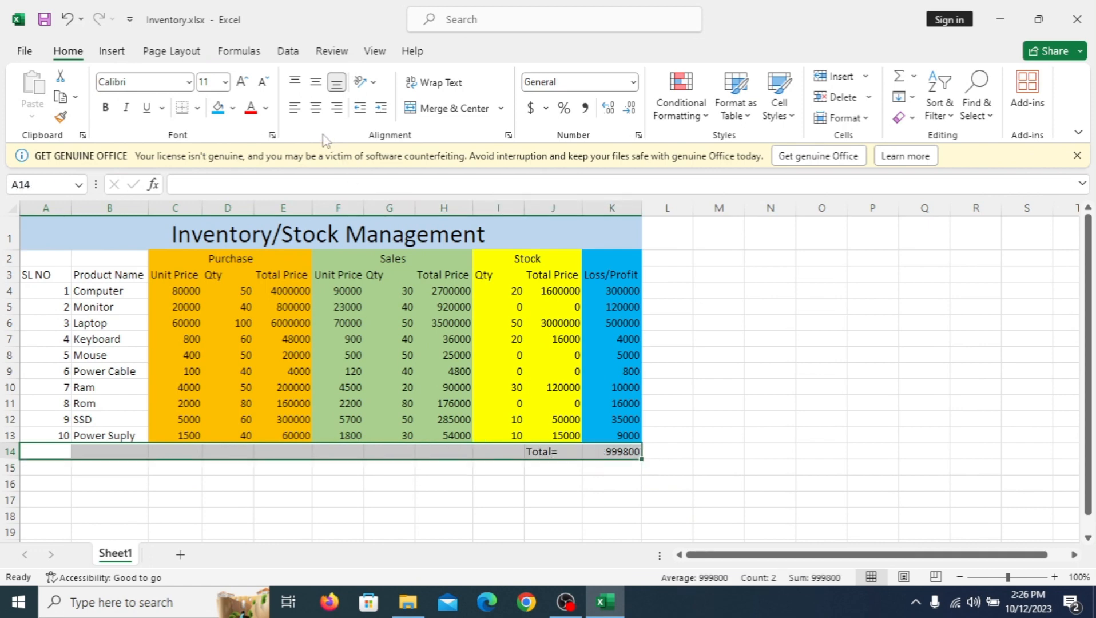
left_click(233, 108)
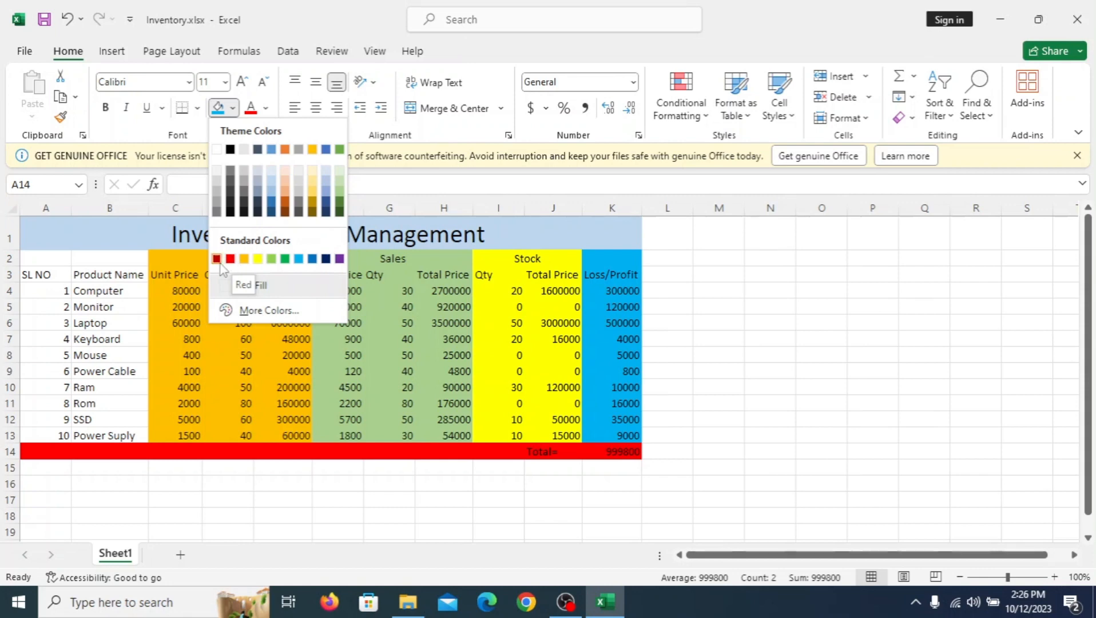
left_click(311, 260)
left_click(814, 387)
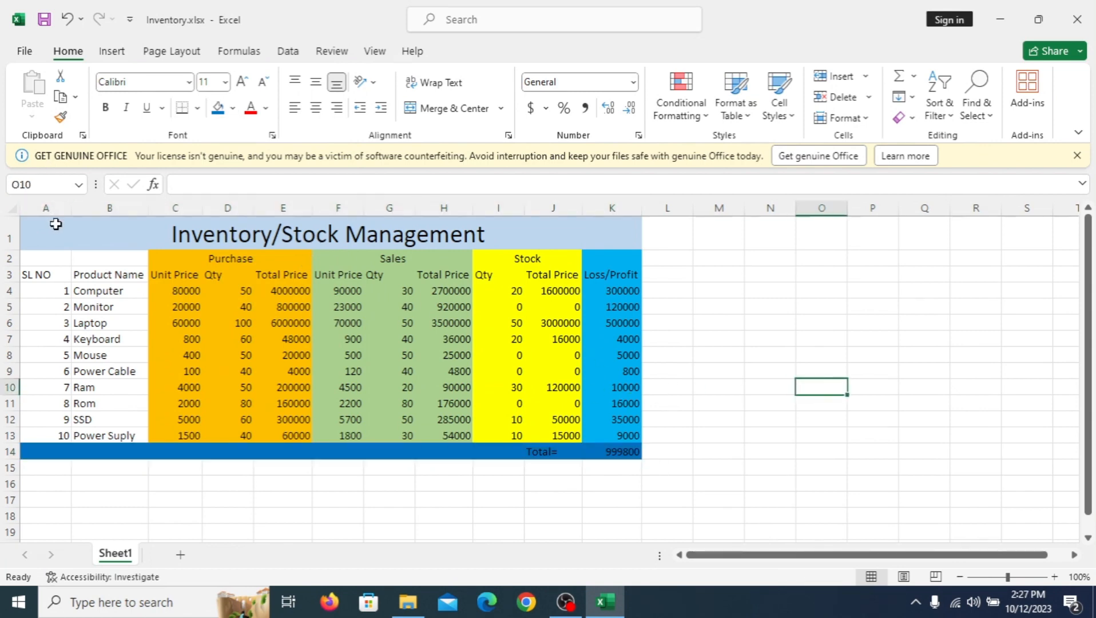
Step: Apply All Borders to the whole table A1:K14, including the title and total rows
left_click_drag(56, 224, 428, 454)
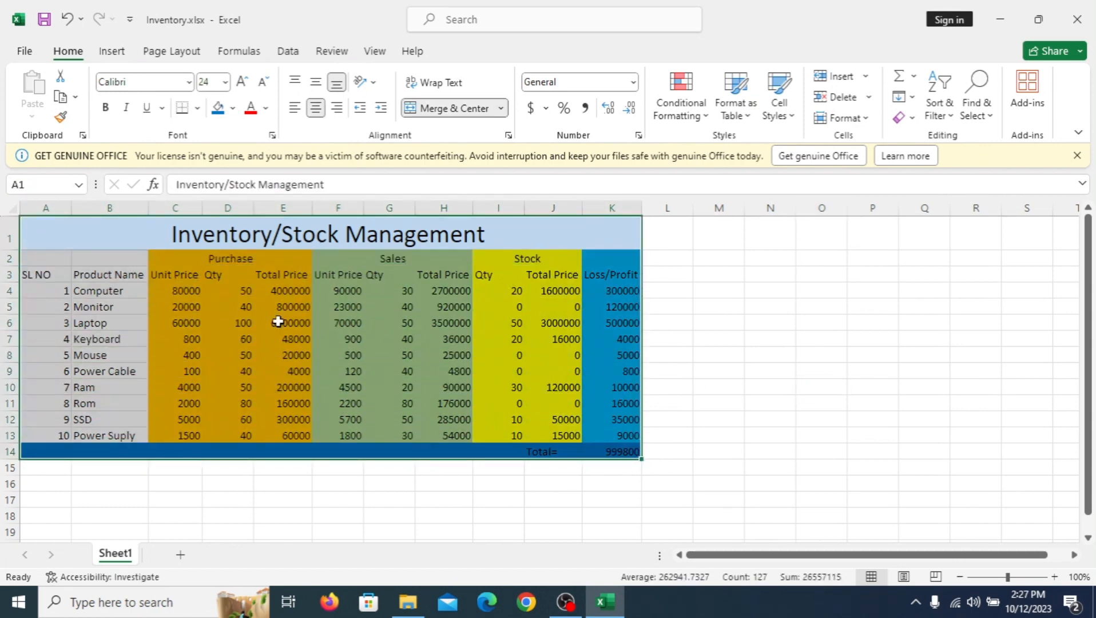
left_click(197, 109)
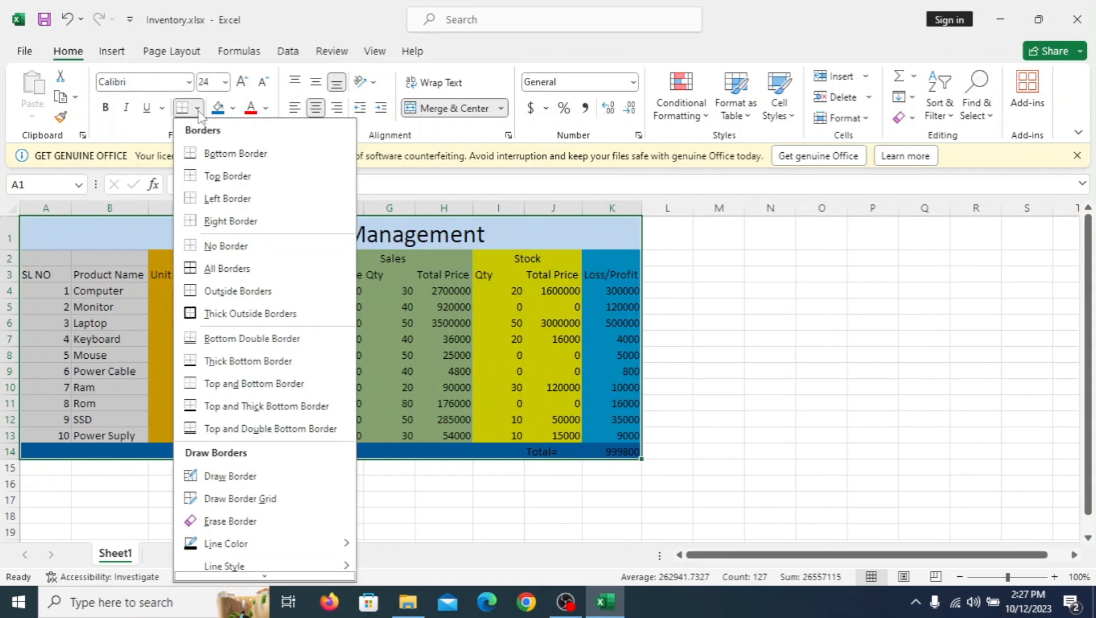
left_click(218, 269)
left_click(755, 359)
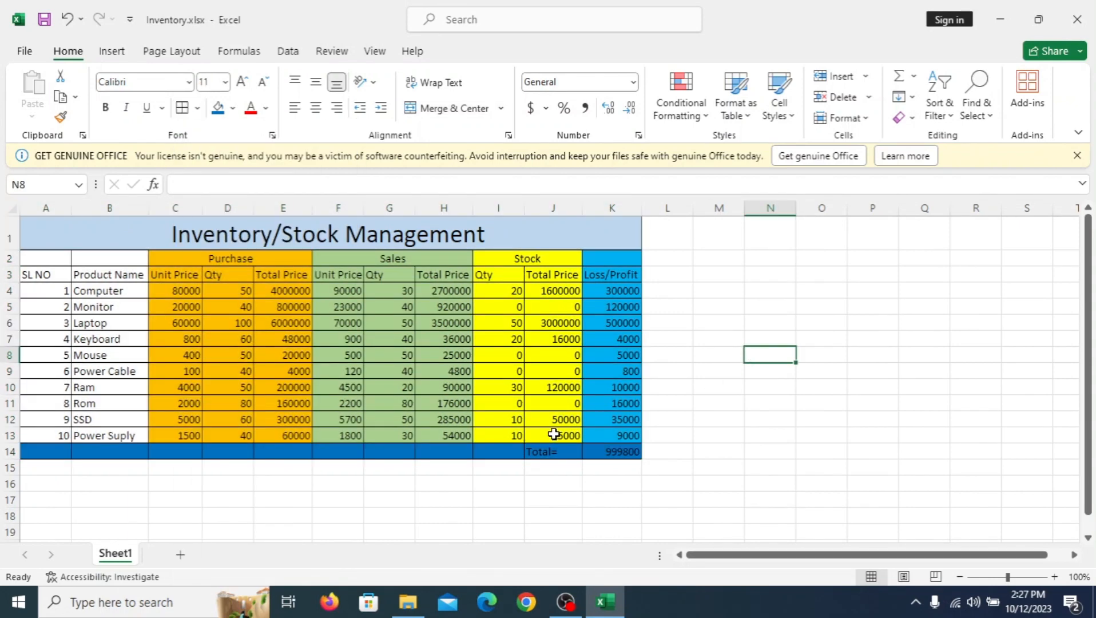